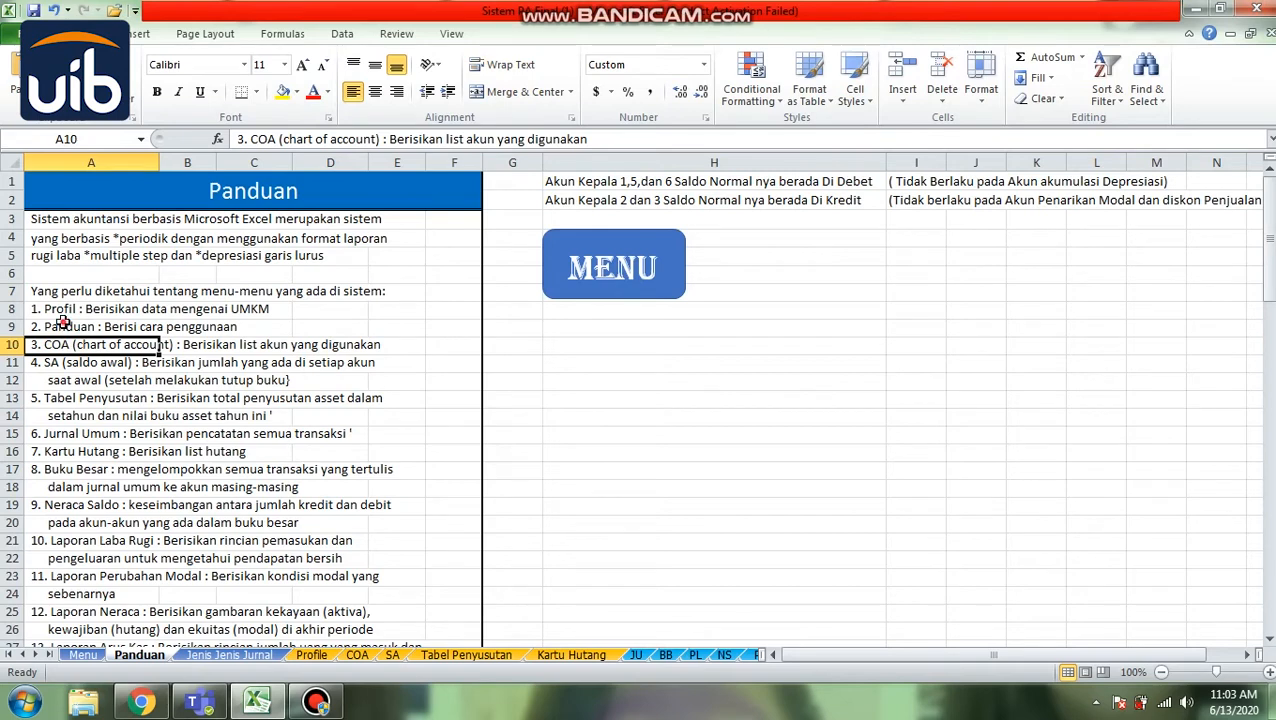
# Read the Panduan sheet's descriptions of the Profil, Panduan and COA menus.
pyautogui.click(62, 308)
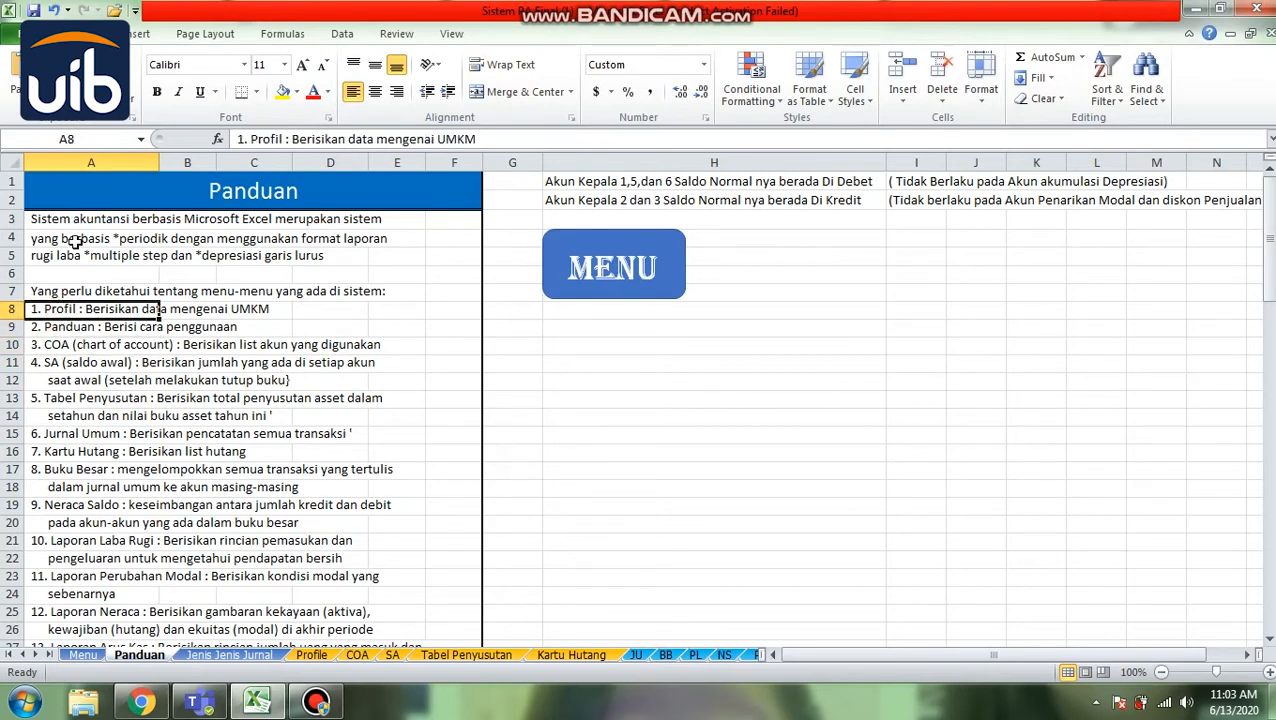
pyautogui.click(88, 326)
pyautogui.click(88, 344)
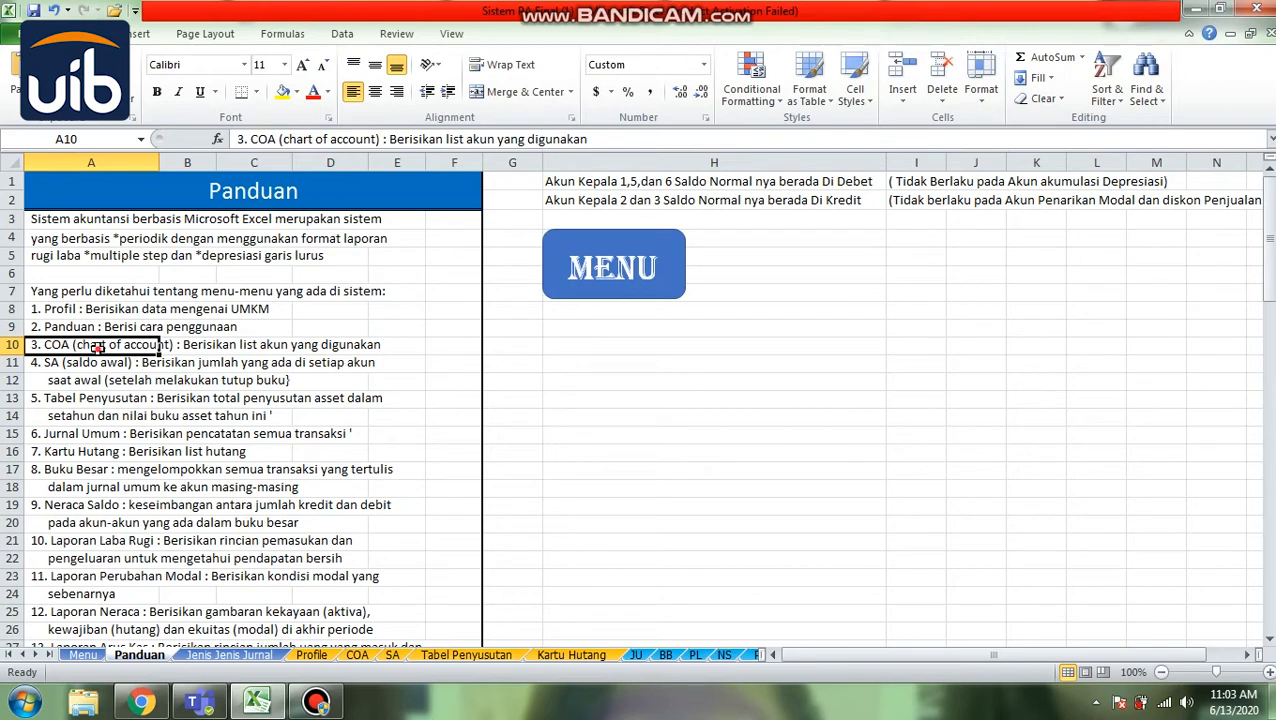
pyautogui.click(250, 346)
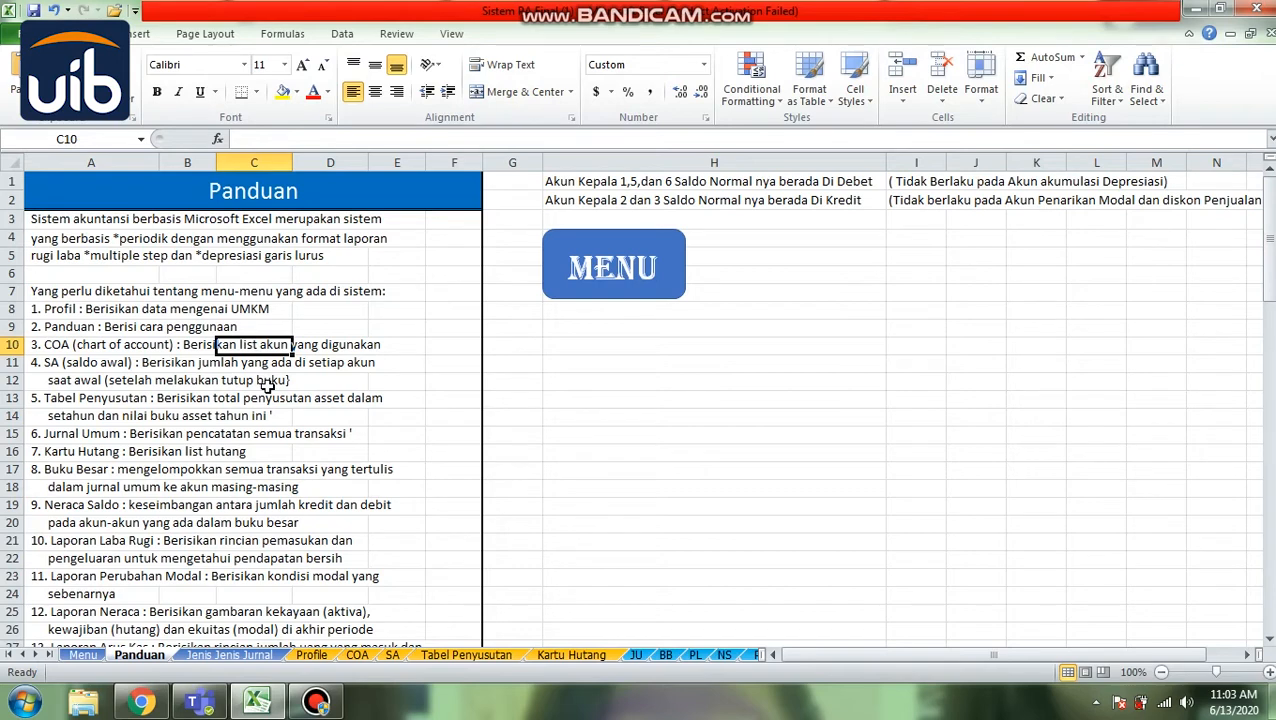
# Open the COA sheet and review its account numbers and descriptions from the asset accounts down to the expense accounts.
pyautogui.click(357, 655)
pyautogui.click(216, 298)
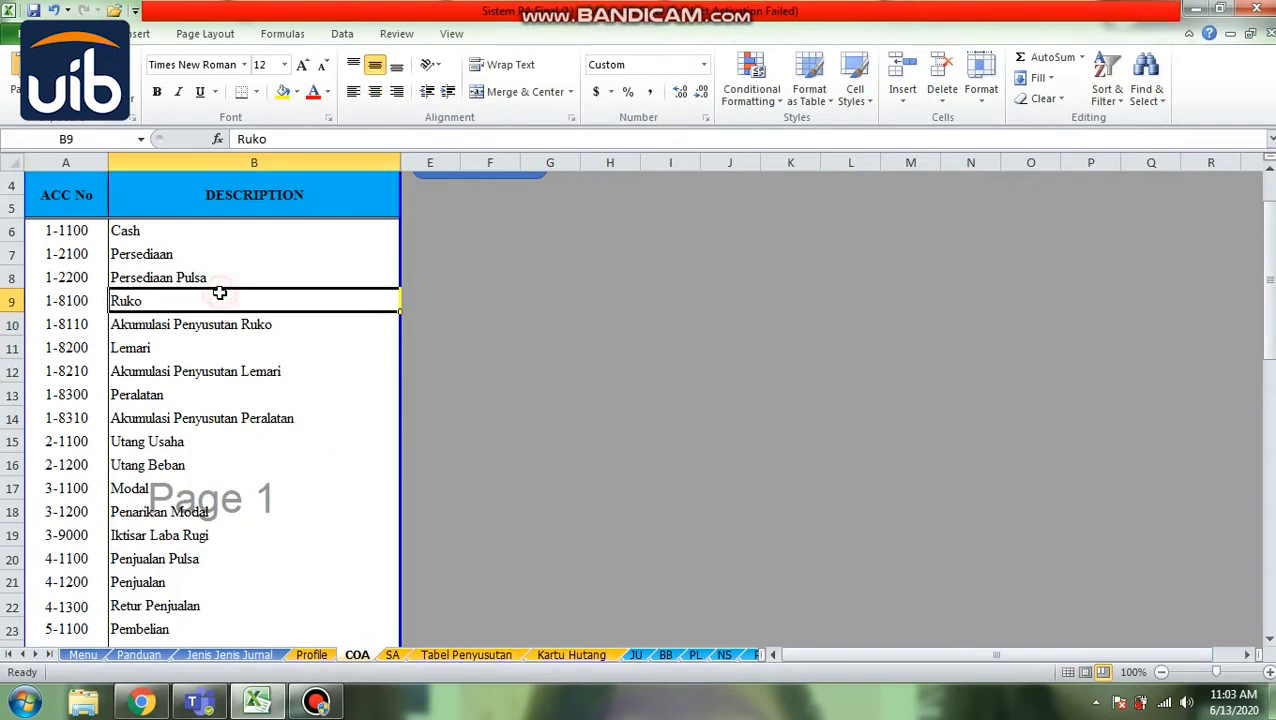
pyautogui.click(91, 230)
pyautogui.click(89, 302)
pyautogui.press('Down')
pyautogui.press('Down')
pyautogui.press('Down')
pyautogui.press('Down')
pyautogui.press('Down')
pyautogui.press('Down')
pyautogui.press('Down')
pyautogui.press('Down')
pyautogui.press('Down')
pyautogui.press('Down')
pyautogui.press('Down')
pyautogui.press('Down')
pyautogui.press('Down')
pyautogui.press('Down')
pyautogui.press('Down')
pyautogui.press('Down')
pyautogui.press('Down')
pyautogui.press('Down')
pyautogui.press('Down')
pyautogui.press('Down')
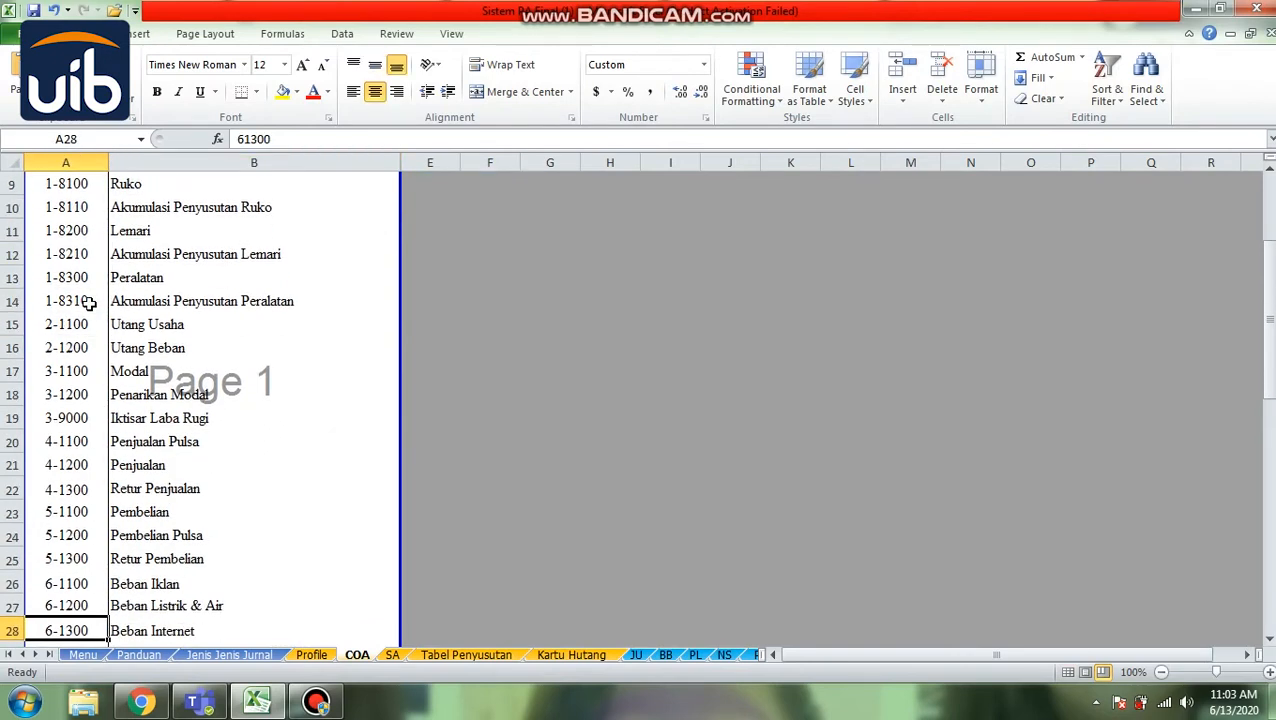
pyautogui.press('Down')
pyautogui.press('Down')
pyautogui.press('Down')
pyautogui.press('Down')
pyautogui.press('Down')
pyautogui.press('Down')
pyautogui.press('Up')
pyautogui.press('Up')
pyautogui.press('Right')
pyautogui.press('Left')
pyautogui.press('Up')
pyautogui.press('Right')
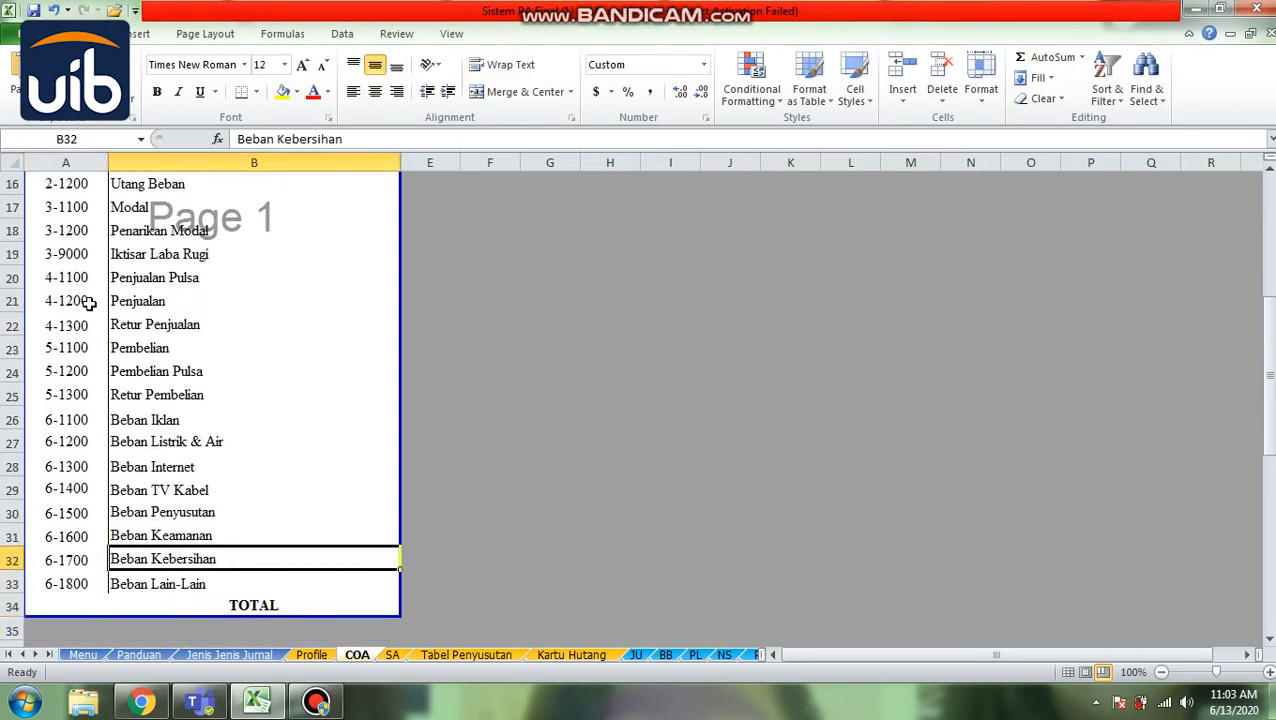
# Return to the Panduan sheet and read the description of the SA (saldo awal) menu.
pyautogui.click(139, 654)
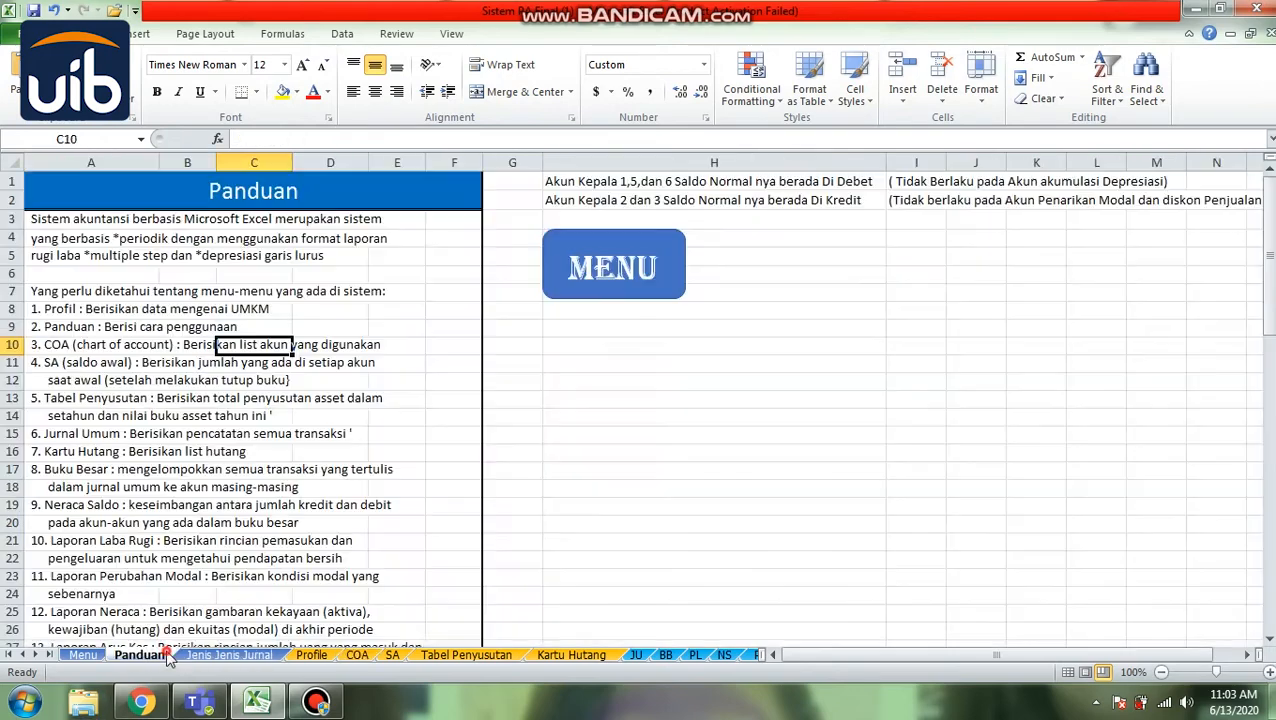
pyautogui.click(122, 361)
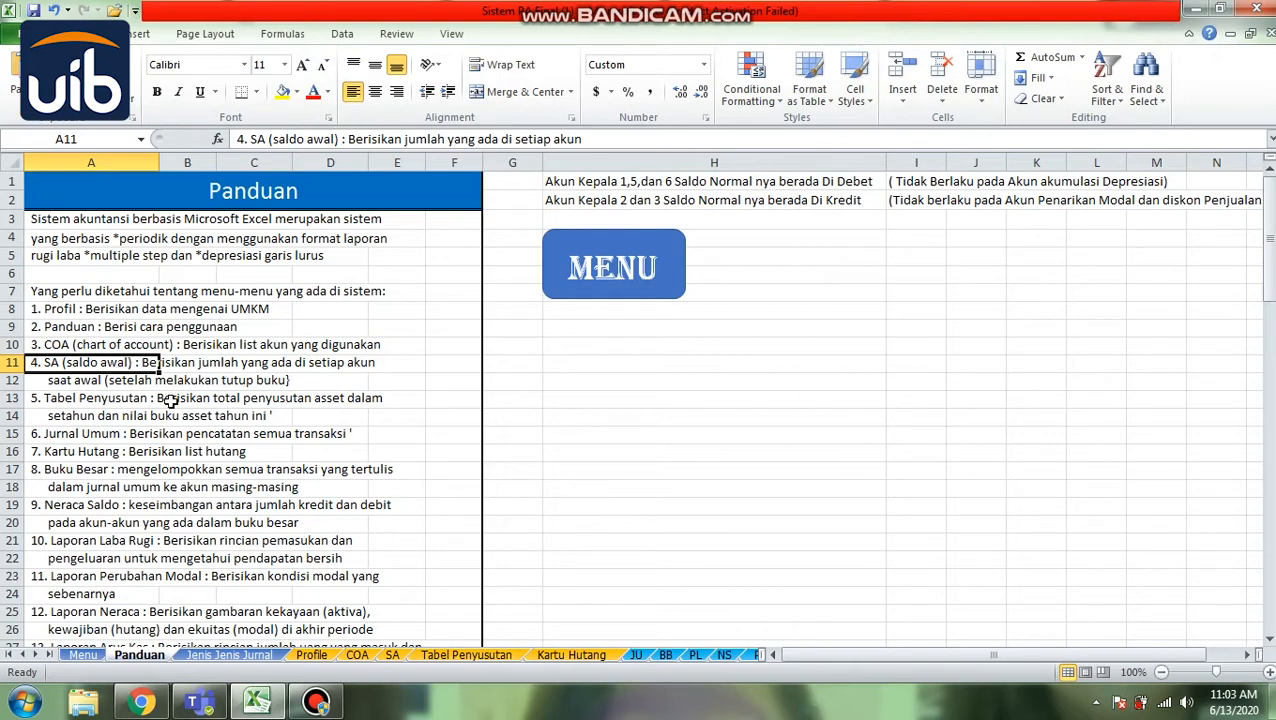
pyautogui.click(205, 367)
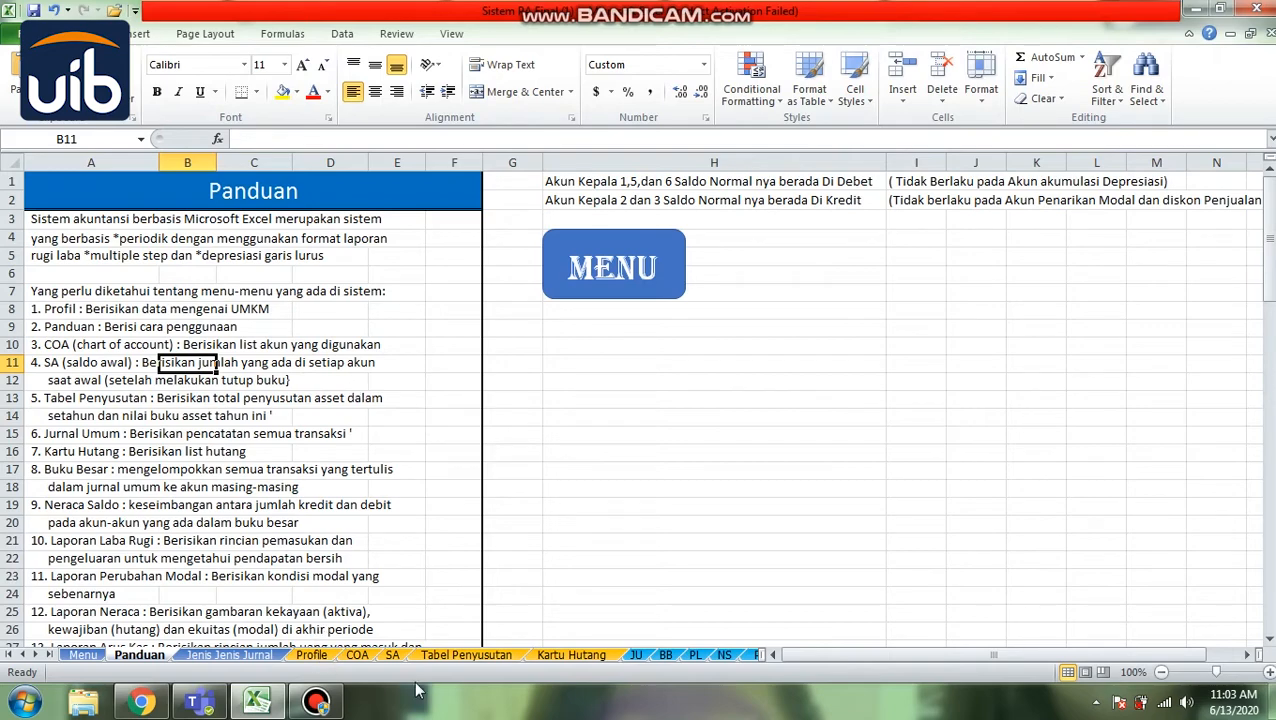
# Open the SA sheet and review the opening balances of every account down to the debit and credit totals.
pyautogui.click(394, 656)
pyautogui.click(393, 340)
pyautogui.press('Up')
pyautogui.press('Up')
pyautogui.press('Up')
pyautogui.press('Up')
pyautogui.press('Up')
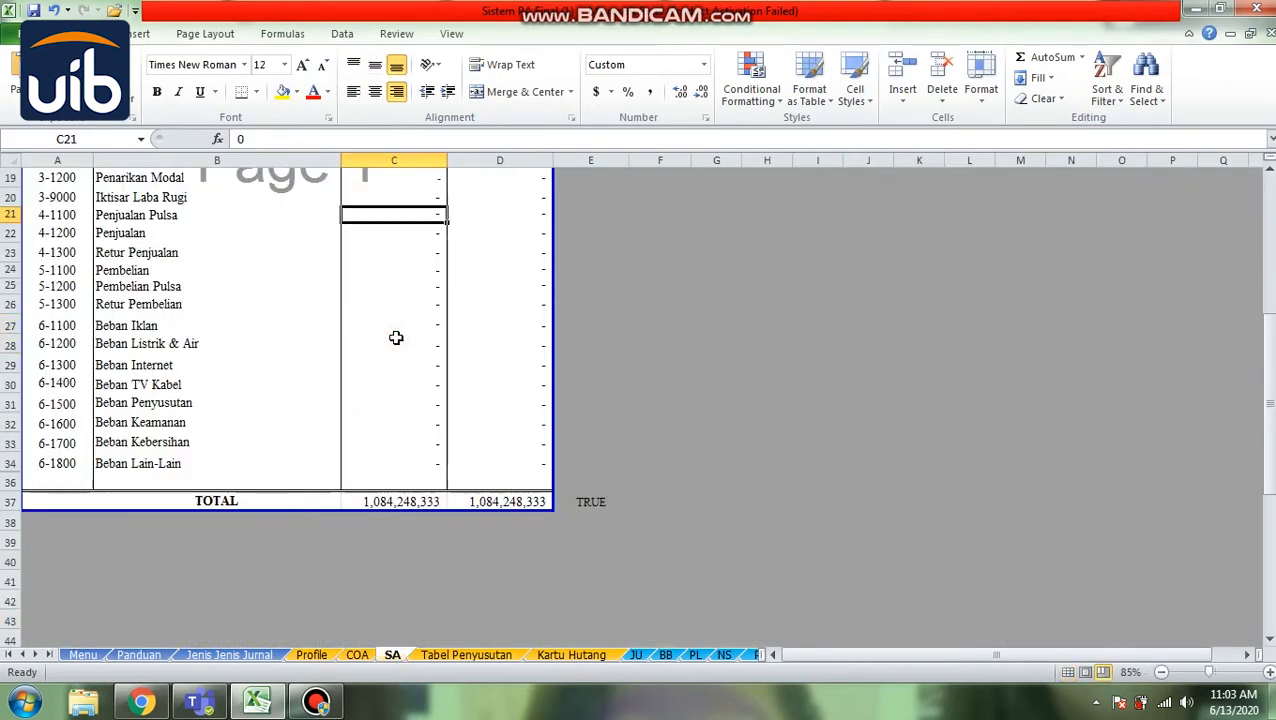
pyautogui.hotkey('ctrl', 'Home')
pyautogui.scroll(-1, 393, 336)
pyautogui.press('Down')
pyautogui.press('Down')
pyautogui.press('Down')
pyautogui.press('Down')
pyautogui.press('Down')
pyautogui.press('Right')
pyautogui.press('Right')
pyautogui.press('Right')
pyautogui.click(396, 340)
pyautogui.hotkey('ctrl', 'Down')
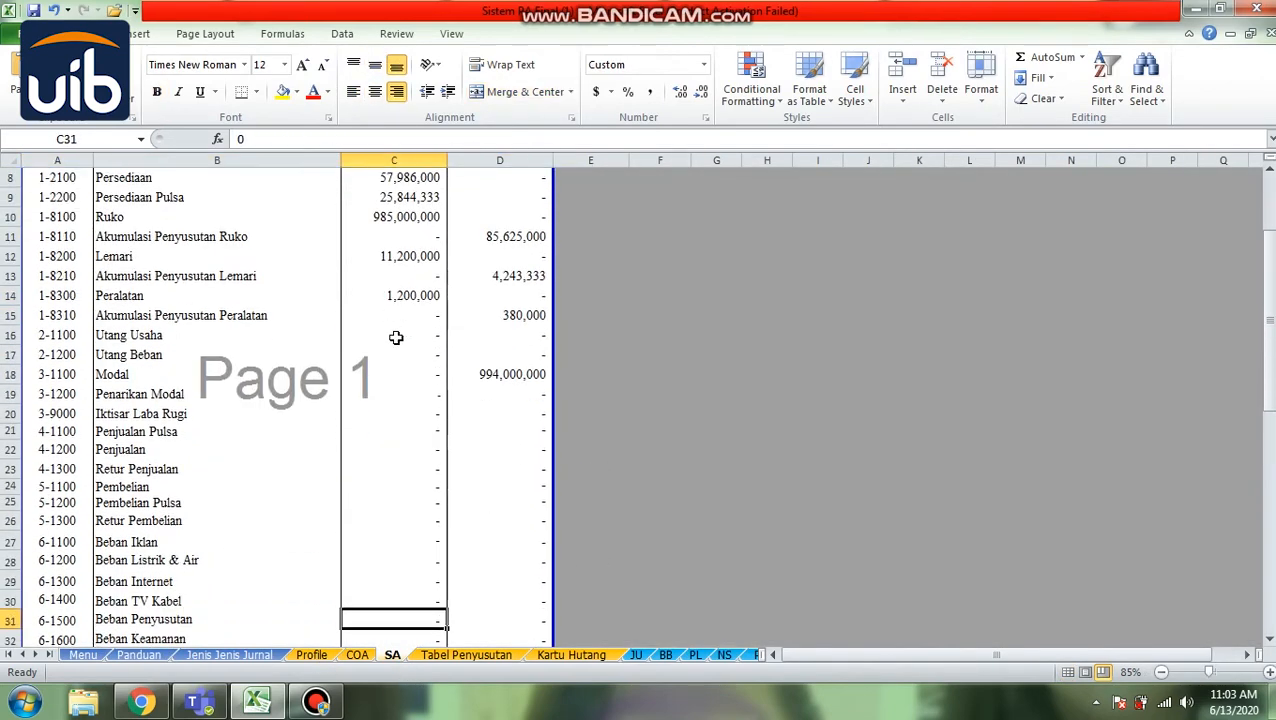
pyautogui.press('Down')
pyautogui.press('Right')
pyautogui.press('Down')
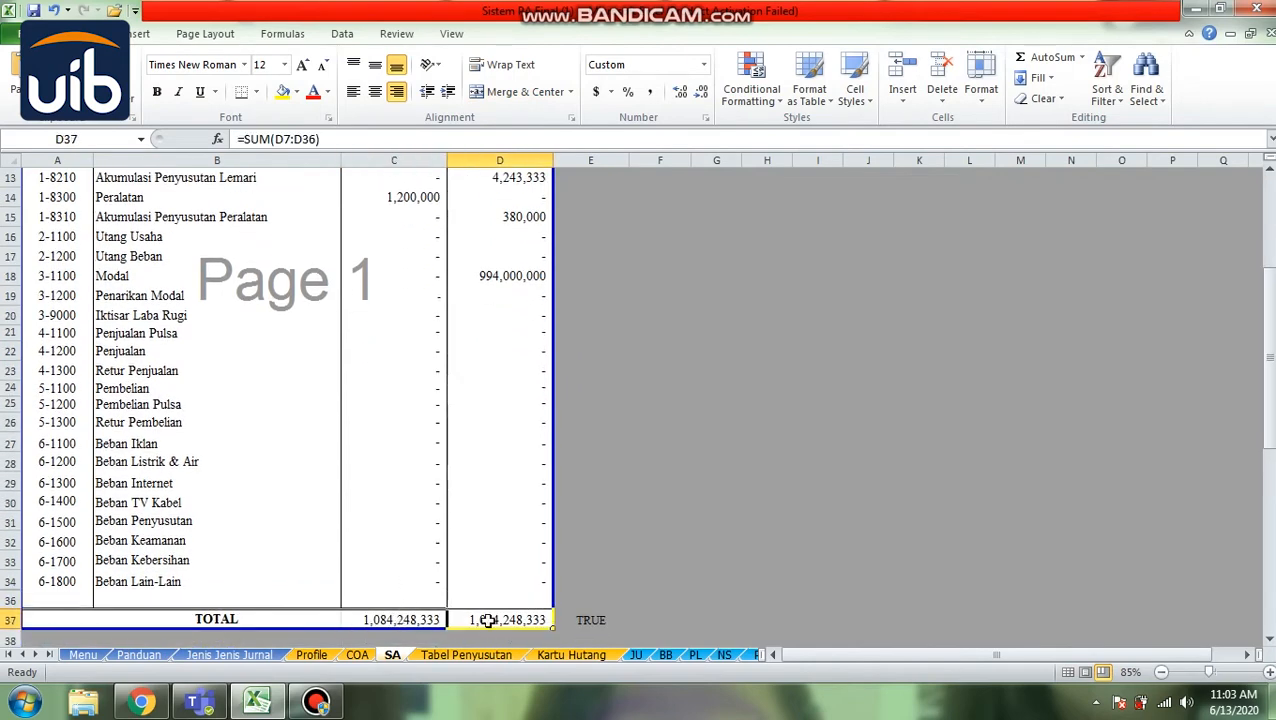
# Read the guide entry on Tabel Penyusutan, and inspect that sheet's date, acquisition cost, residual value and economic life columns.
pyautogui.click(115, 656)
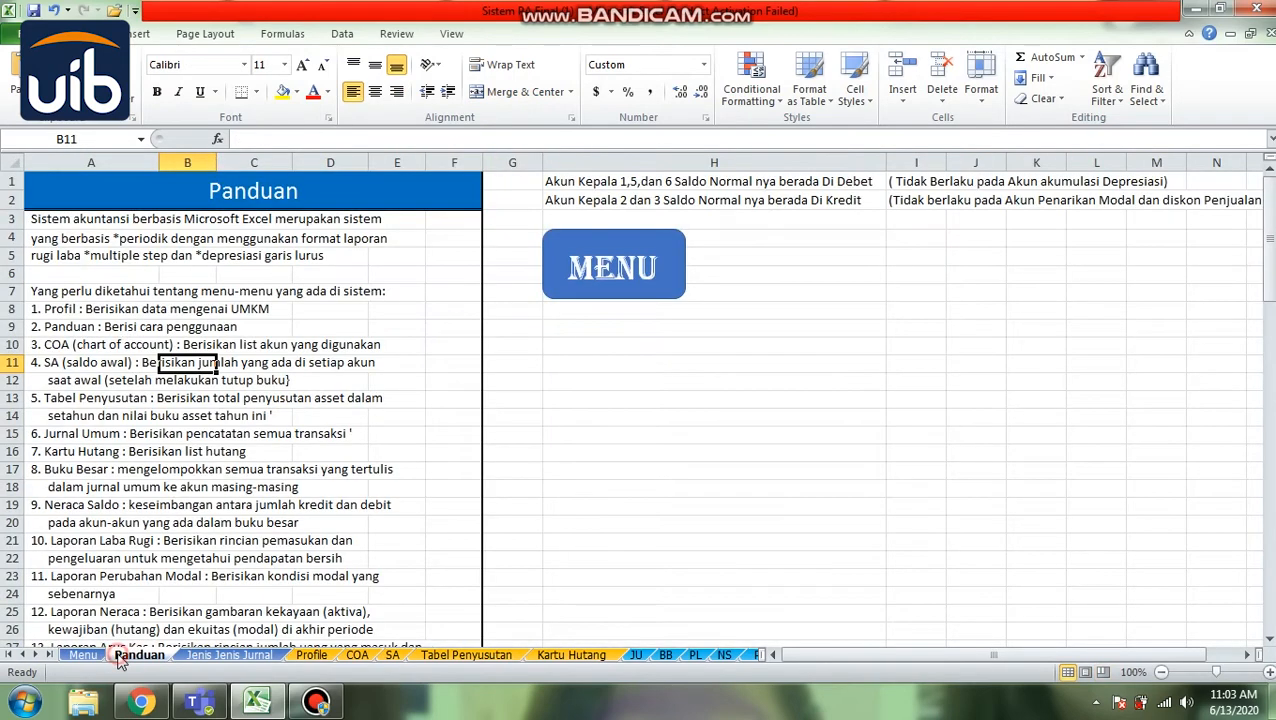
pyautogui.click(118, 400)
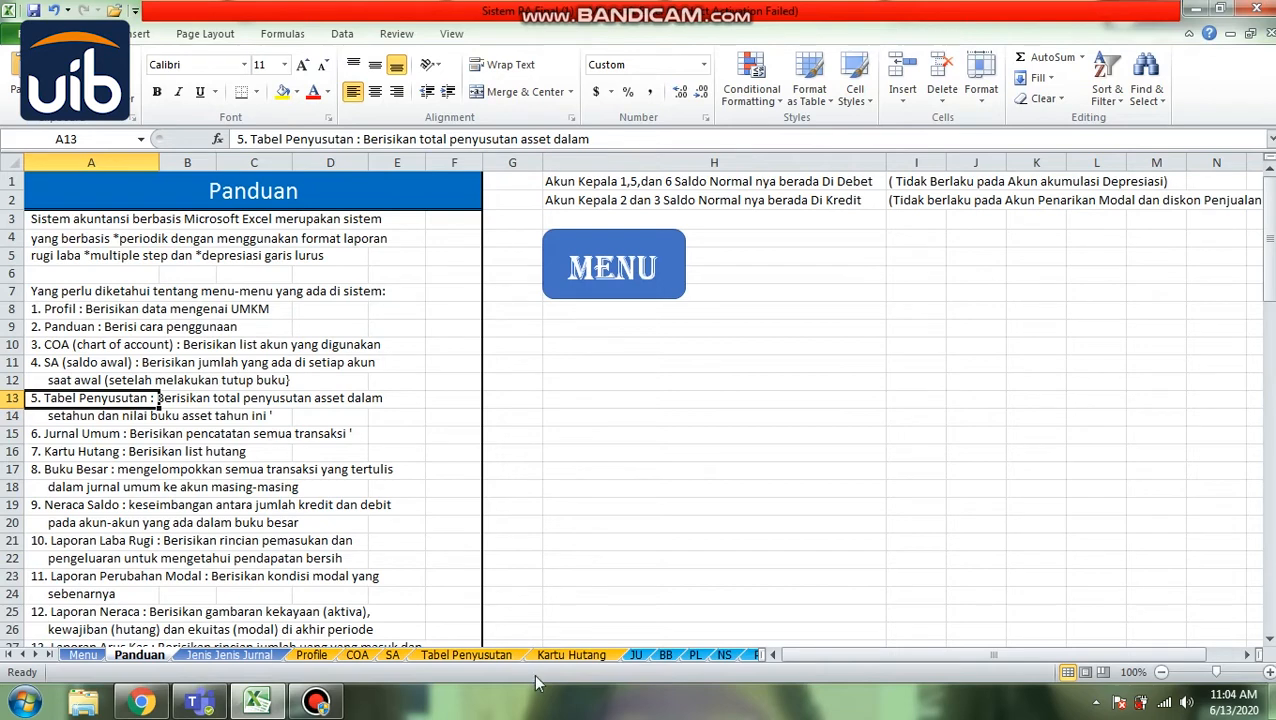
pyautogui.click(494, 656)
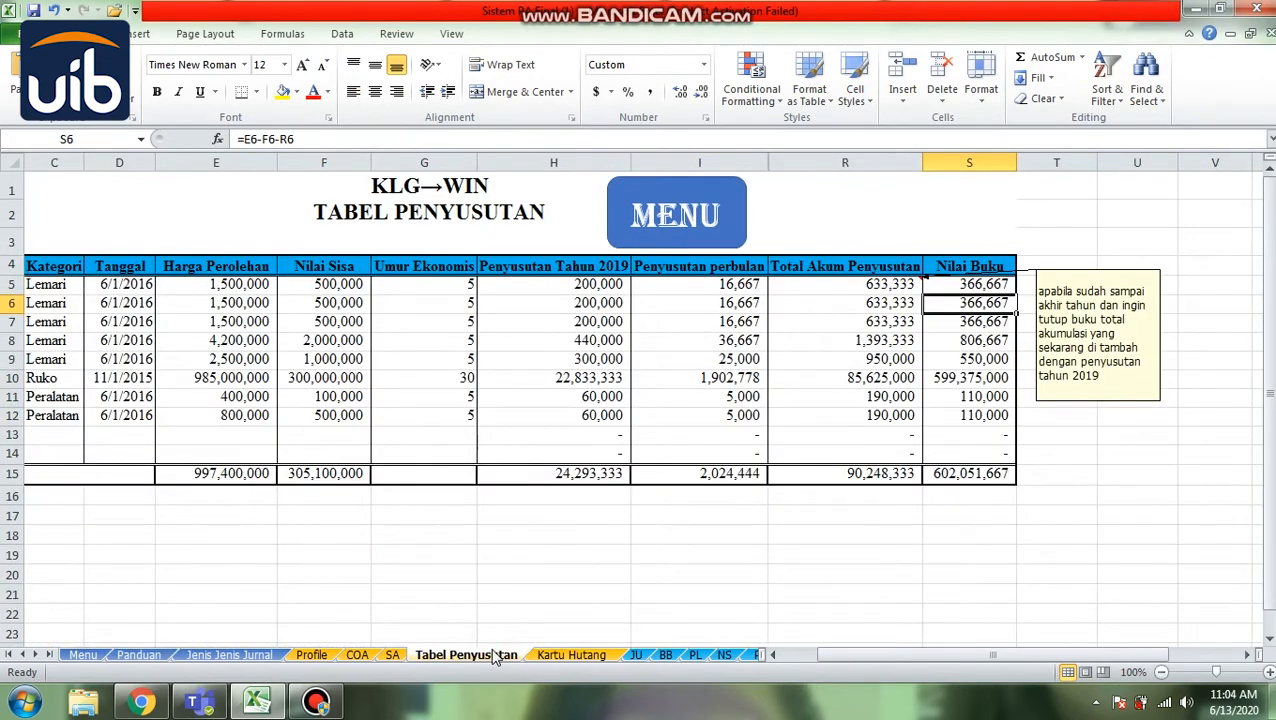
pyautogui.click(127, 309)
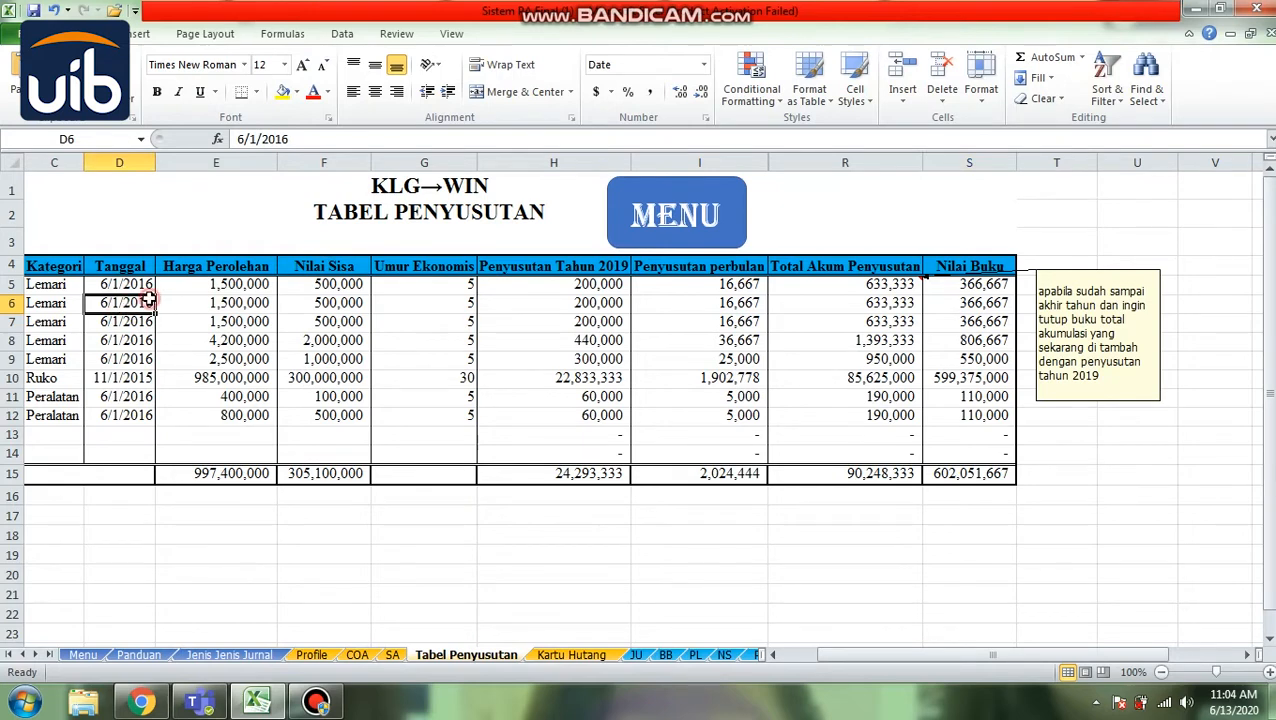
pyautogui.click(232, 288)
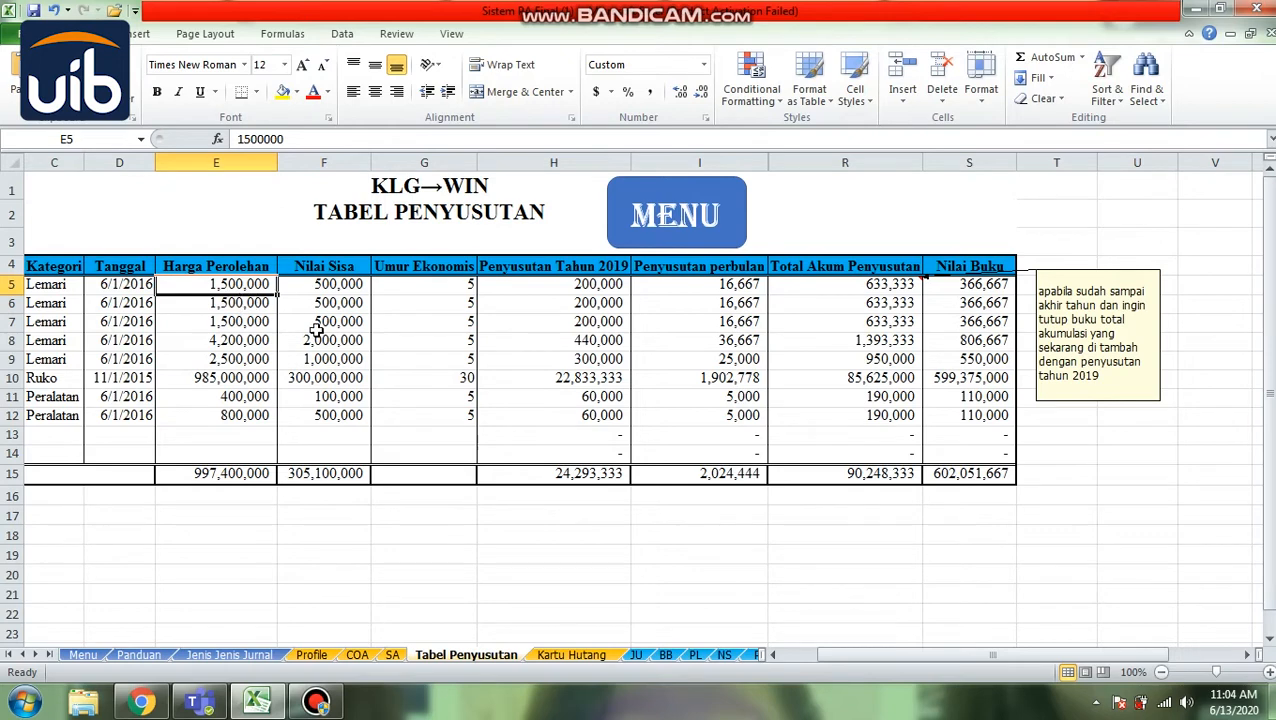
pyautogui.click(334, 284)
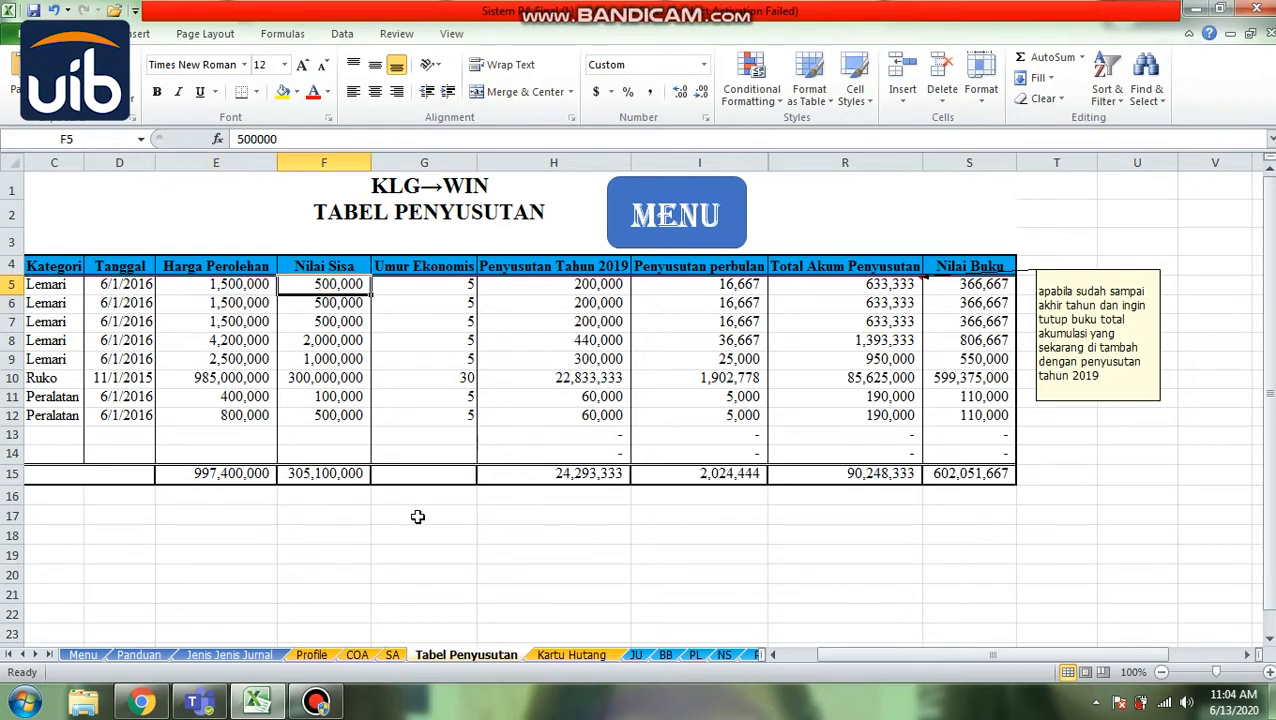
pyautogui.click(450, 286)
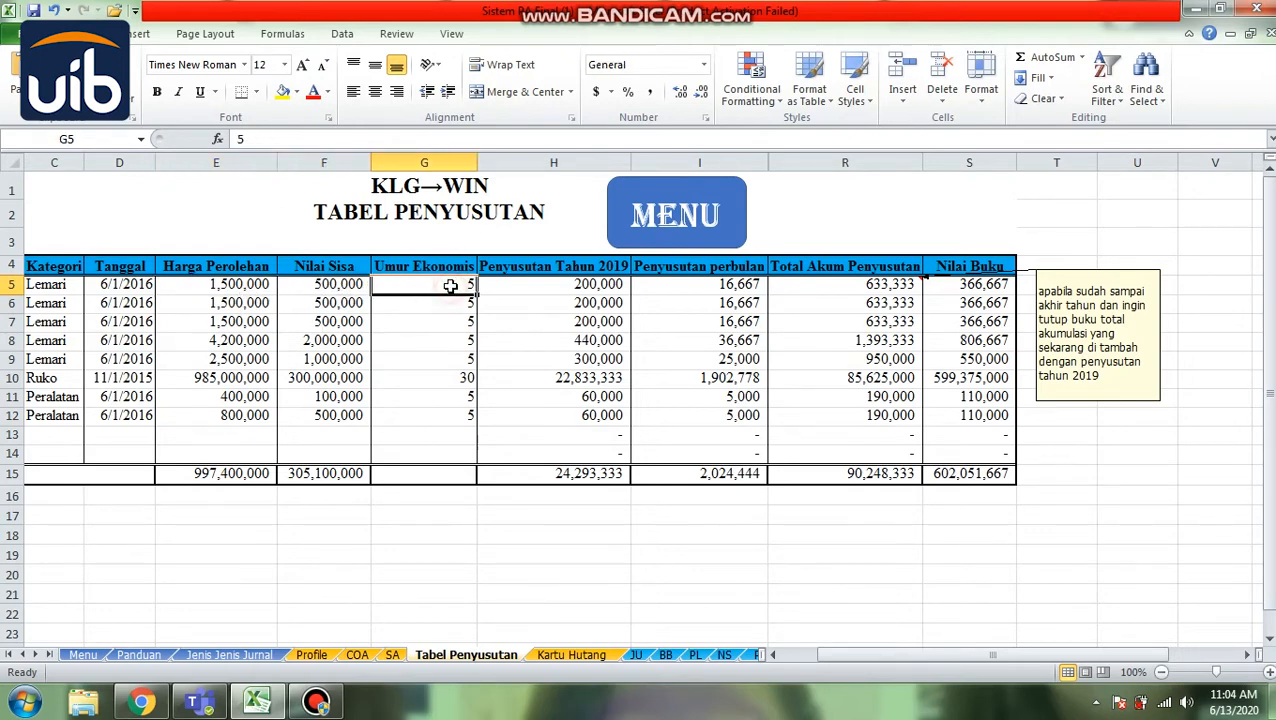
# Inspect the yearly depreciation, monthly depreciation and book value formulas in the first asset row, dismissing the antivirus licence notification.
pyautogui.click(528, 290)
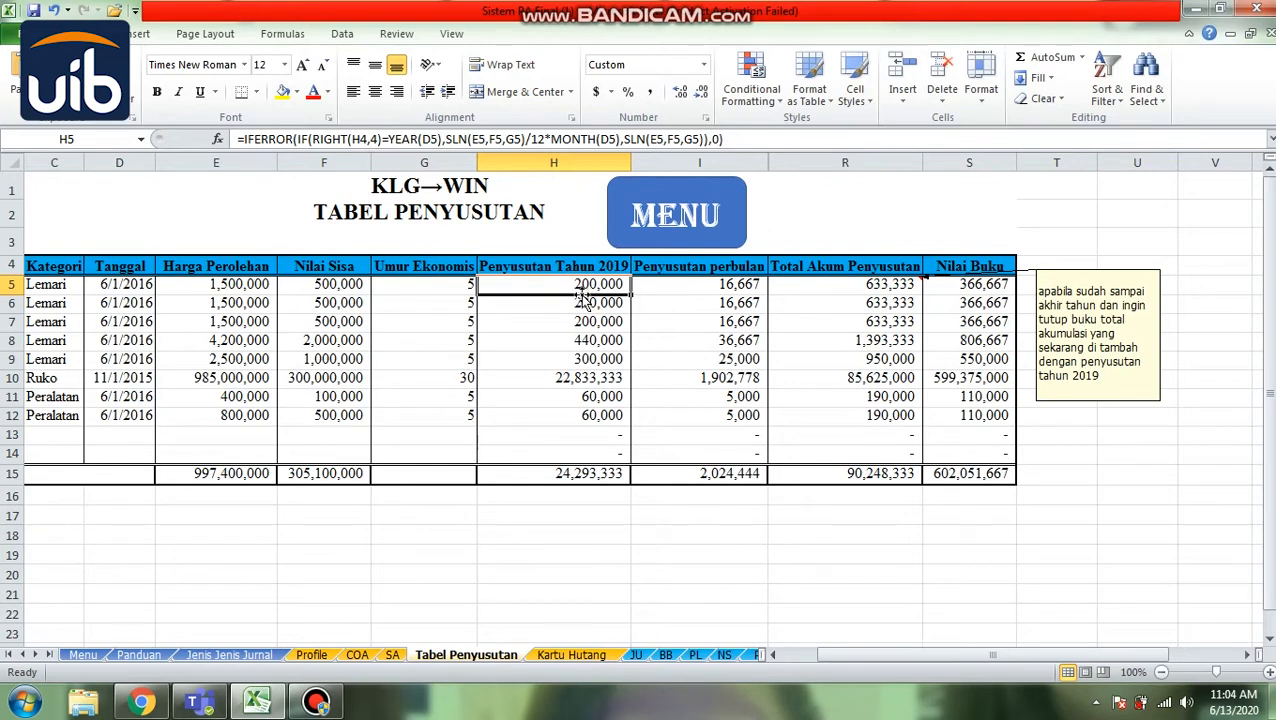
pyautogui.click(673, 287)
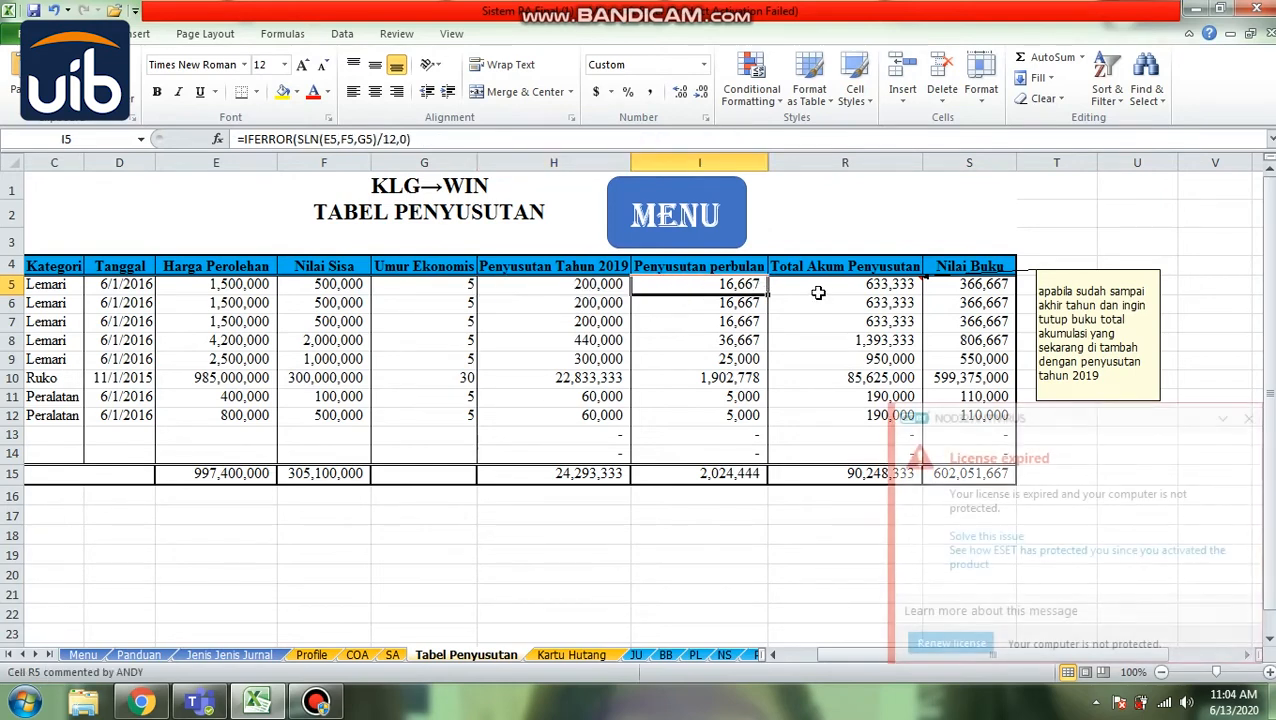
pyautogui.click(1248, 418)
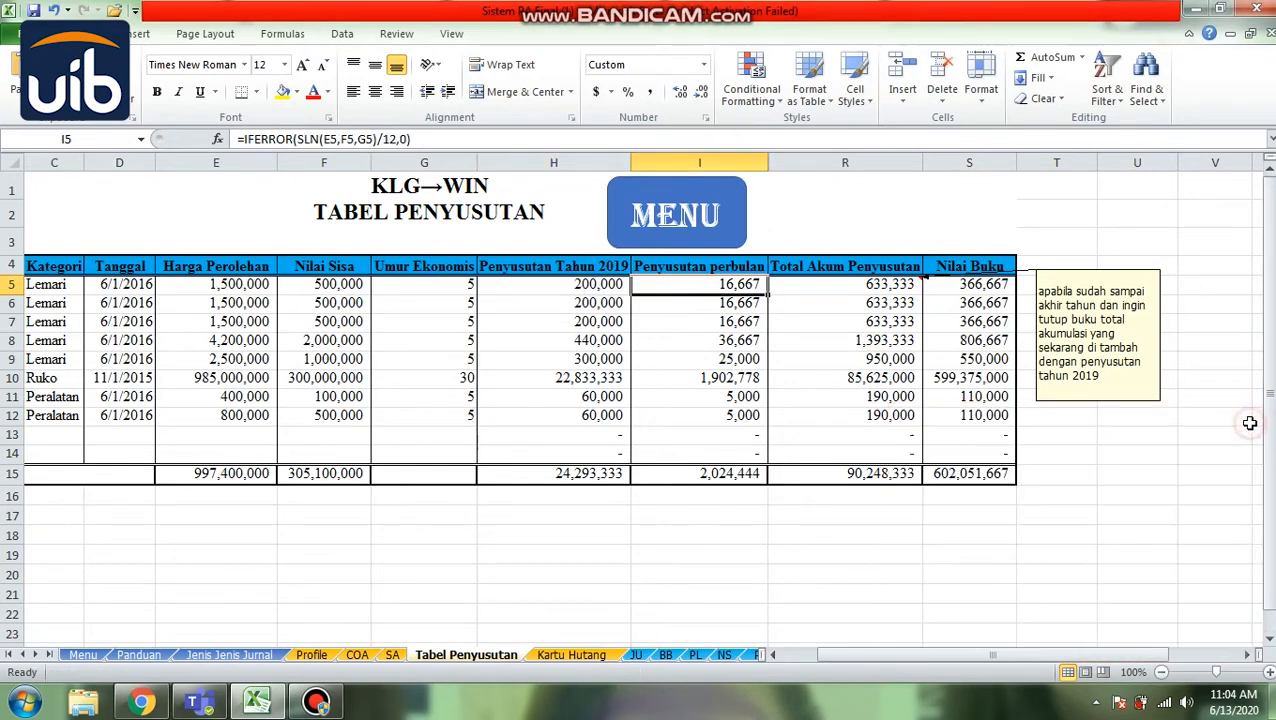
pyautogui.click(975, 285)
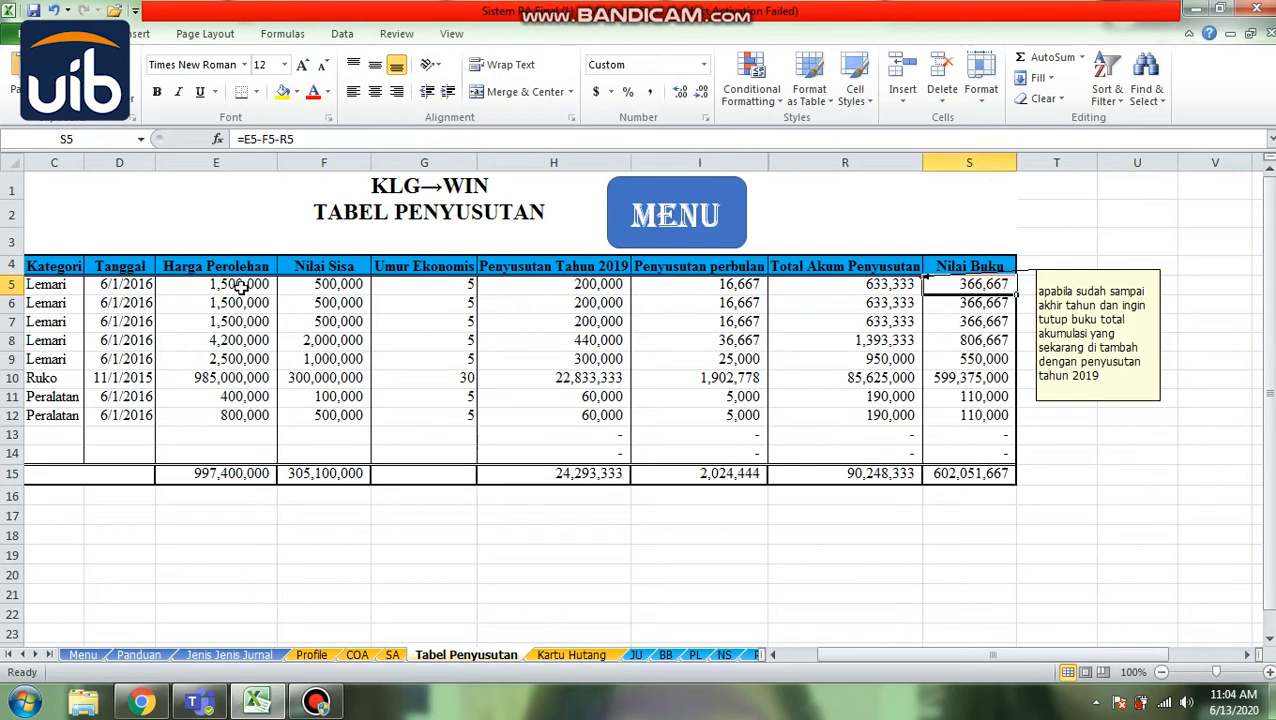
pyautogui.click(240, 285)
pyautogui.click(323, 495)
# Return to the Panduan sheet and read the description of the Jurnal Umum menu.
pyautogui.click(136, 656)
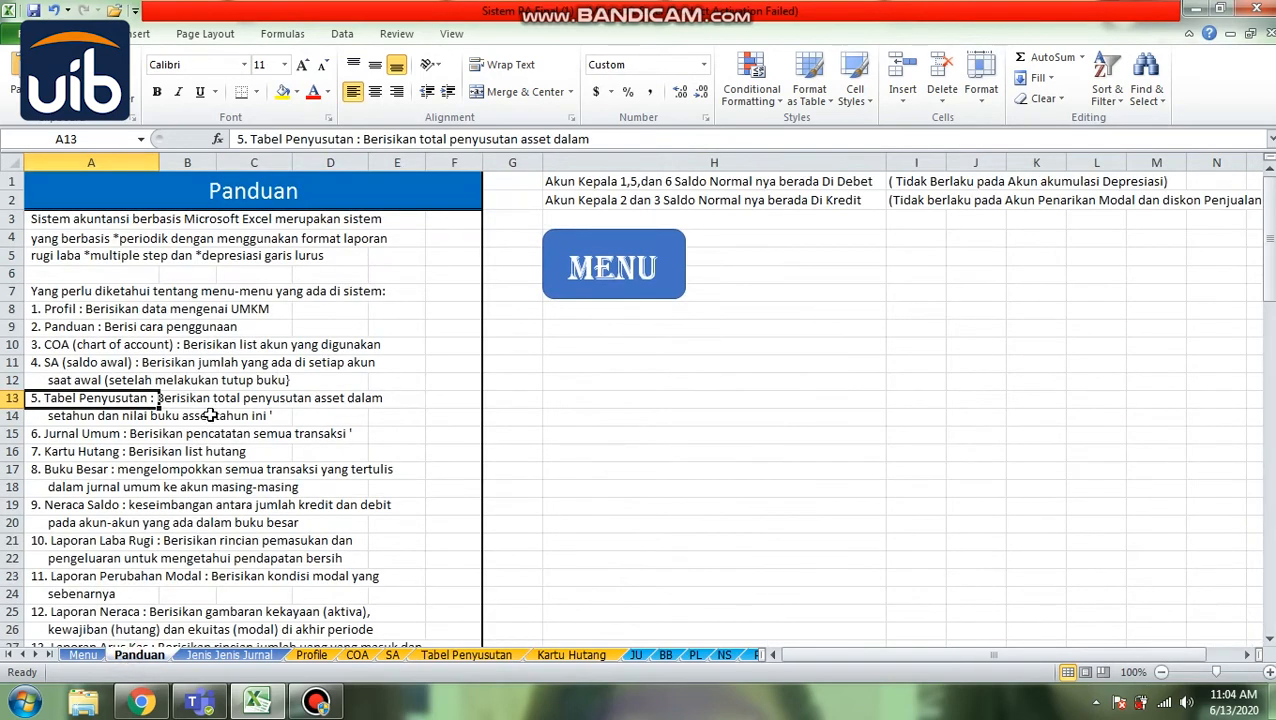
pyautogui.click(117, 435)
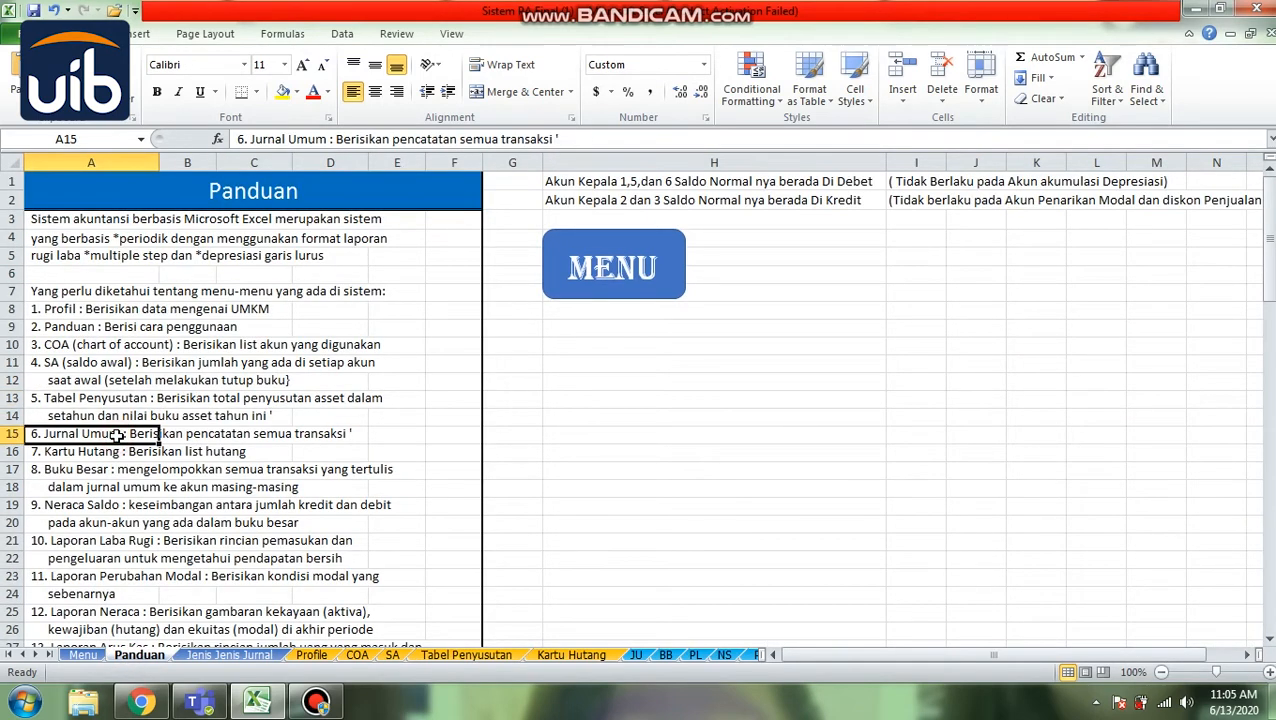
pyautogui.click(298, 454)
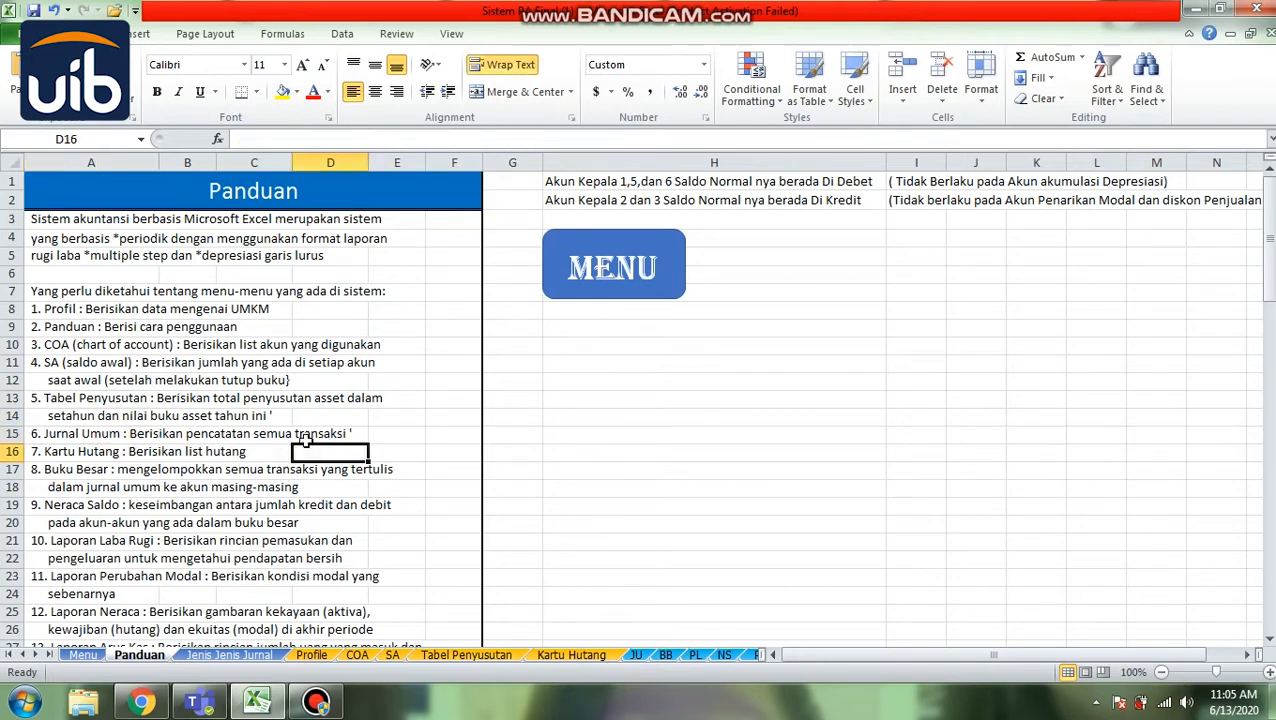
# Open the JU sheet and examine the journal's column headings and first entries, including the Post ref. lookup formulas.
pyautogui.click(636, 655)
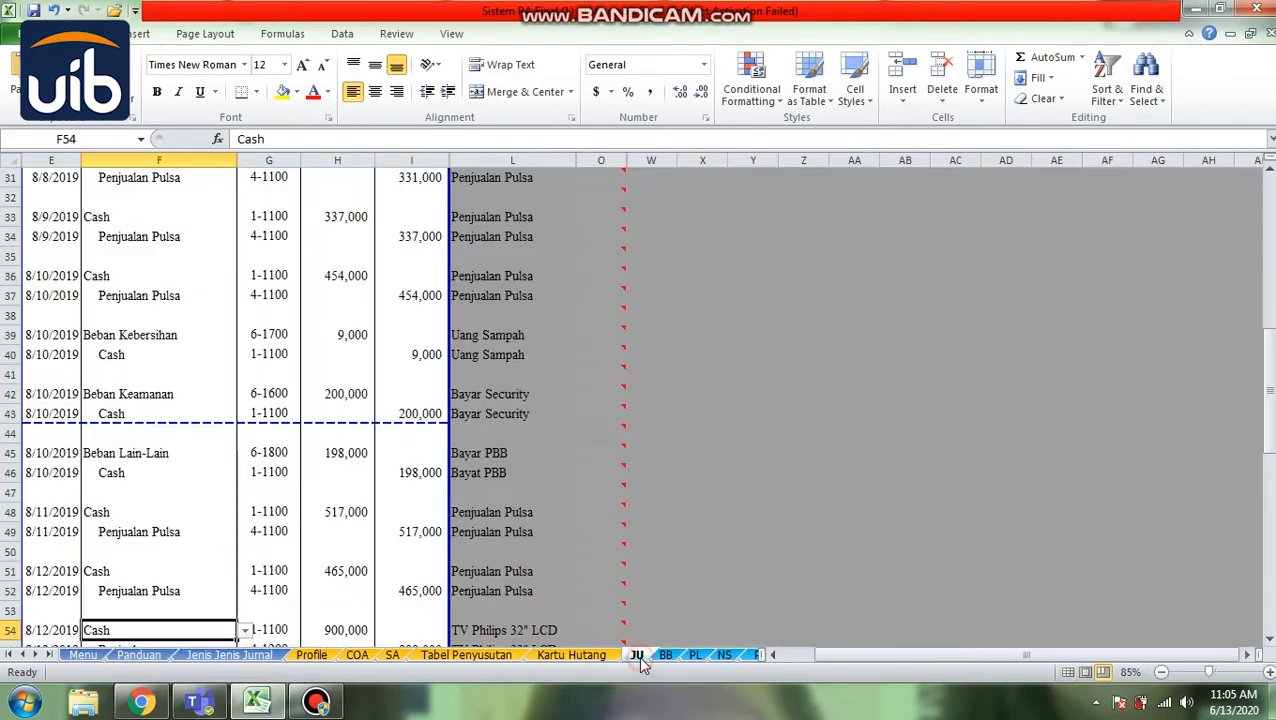
pyautogui.click(298, 296)
pyautogui.press('Up')
pyautogui.press('pageup')
pyautogui.press('pageup')
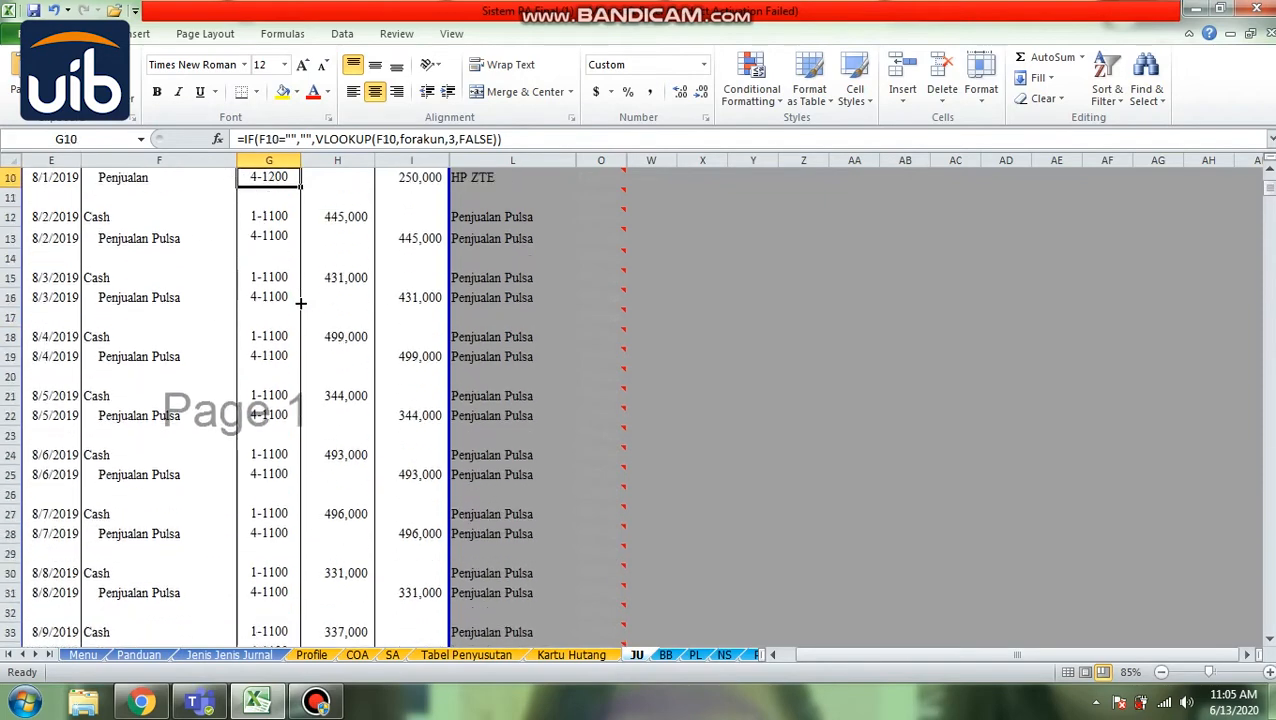
pyautogui.press('Down')
pyautogui.press('Down')
pyautogui.press('Down')
pyautogui.press('Down')
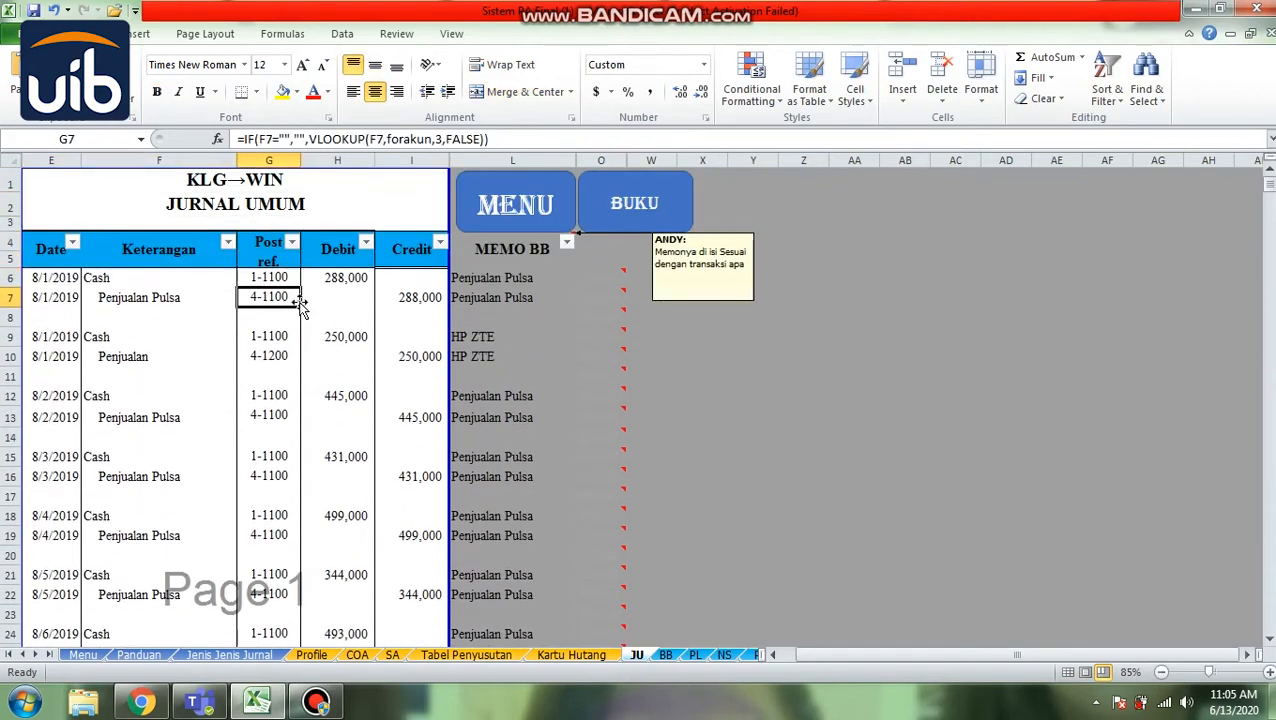
pyautogui.press('Down')
pyautogui.press('Down')
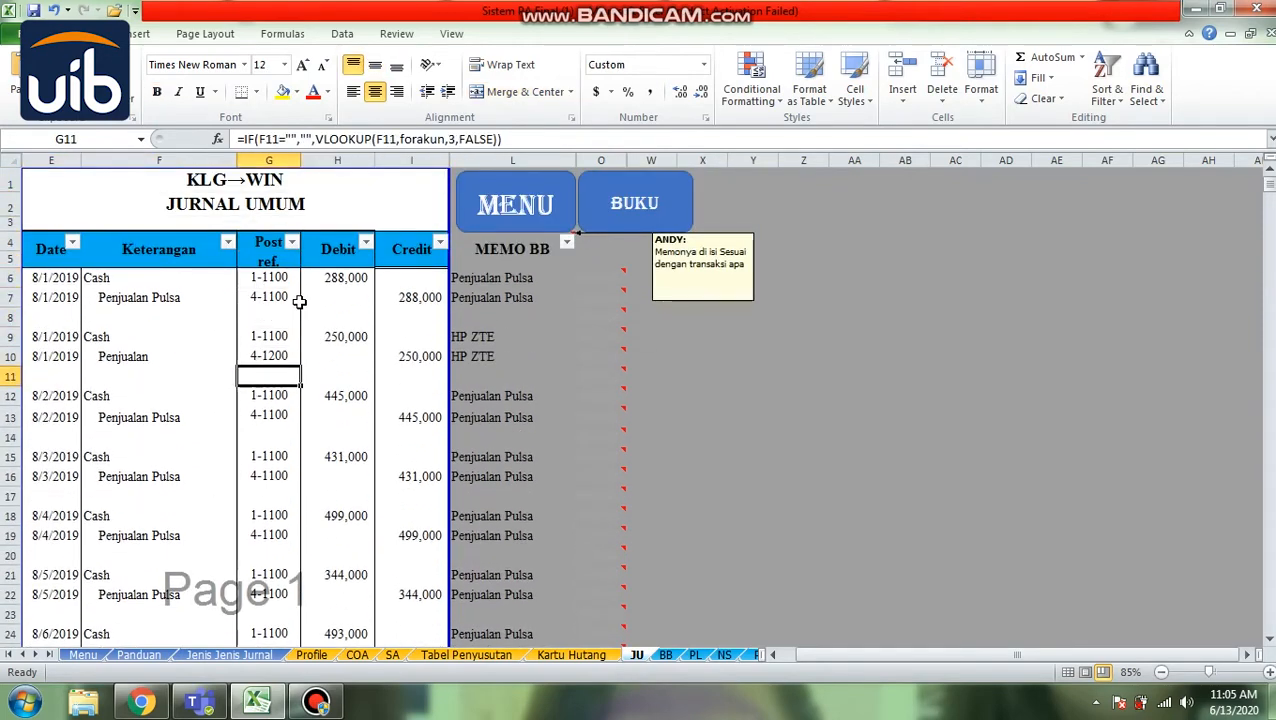
# Browse the JU sheet's account descriptions downward from the early August entries through the early September 2019 transactions.
pyautogui.click(148, 421)
pyautogui.click(188, 350)
pyautogui.click(193, 416)
pyautogui.press('Down')
pyautogui.press('Down')
pyautogui.press('Down')
pyautogui.press('Down')
pyautogui.press('Down')
pyautogui.press('Down')
pyautogui.press('Down')
pyautogui.press('Down')
pyautogui.press('Down')
pyautogui.press('Down')
pyautogui.press('Down')
pyautogui.press('Down')
pyautogui.press('Down')
pyautogui.press('Down')
pyautogui.press('Down')
pyautogui.press('Down')
pyautogui.press('Down')
pyautogui.press('Down')
pyautogui.press('Down')
pyautogui.press('Down')
pyautogui.press('Down')
pyautogui.press('Down')
pyautogui.press('Down')
pyautogui.press('Down')
pyautogui.press('Down')
pyautogui.press('Down')
pyautogui.press('Down')
pyautogui.press('Down')
pyautogui.press('Down')
pyautogui.press('Down')
pyautogui.press('Down')
pyautogui.press('Down')
pyautogui.press('Down')
pyautogui.press('Down')
pyautogui.press('Down')
pyautogui.press('Down')
pyautogui.press('Down')
pyautogui.press('Down')
pyautogui.press('Down')
pyautogui.press('Down')
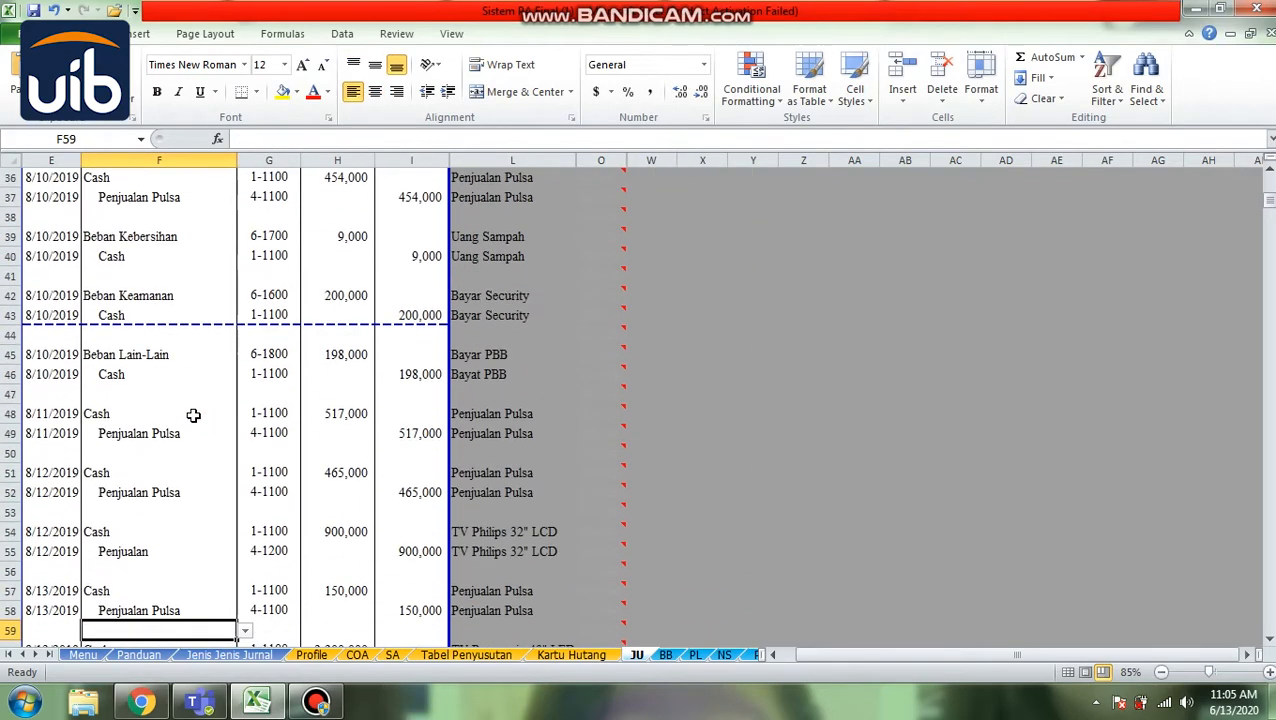
pyautogui.press('Down')
pyautogui.press('Down')
pyautogui.press('Down')
pyautogui.press('Down')
pyautogui.press('Down')
pyautogui.press('Down')
pyautogui.press('Down')
pyautogui.press('Down')
pyautogui.press('Down')
pyautogui.press('Down')
pyautogui.press('Down')
pyautogui.press('Down')
pyautogui.press('Down')
pyautogui.press('Down')
pyautogui.press('Down')
pyautogui.press('Down')
pyautogui.press('Down')
pyautogui.press('Down')
pyautogui.press('Down')
pyautogui.press('Down')
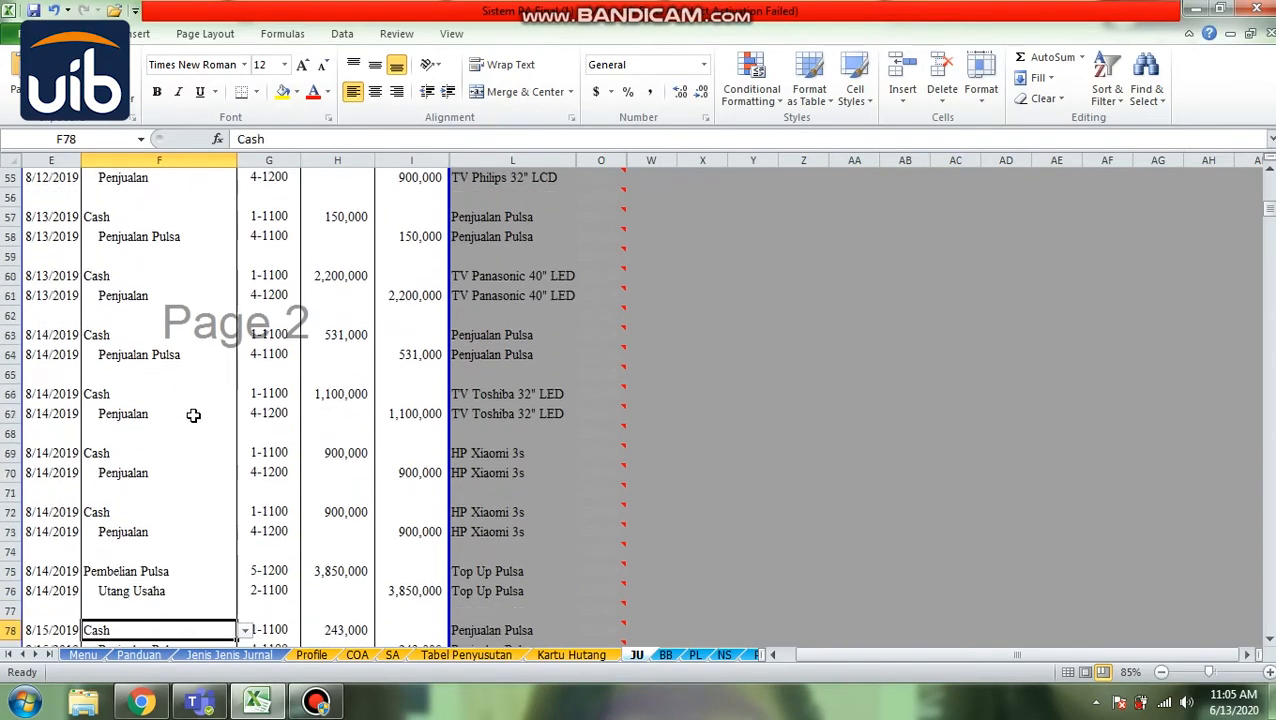
pyautogui.press('Down')
pyautogui.press('Down')
pyautogui.press('Down')
pyautogui.press('Down')
pyautogui.press('Down')
pyautogui.press('Down')
pyautogui.press('Down')
pyautogui.press('Down')
pyautogui.press('Down')
pyautogui.press('Down')
pyautogui.press('Down')
pyautogui.press('Down')
pyautogui.press('Down')
pyautogui.press('Down')
pyautogui.press('Down')
pyautogui.press('Down')
pyautogui.press('Down')
pyautogui.press('Down')
pyautogui.press('Down')
pyautogui.press('Down')
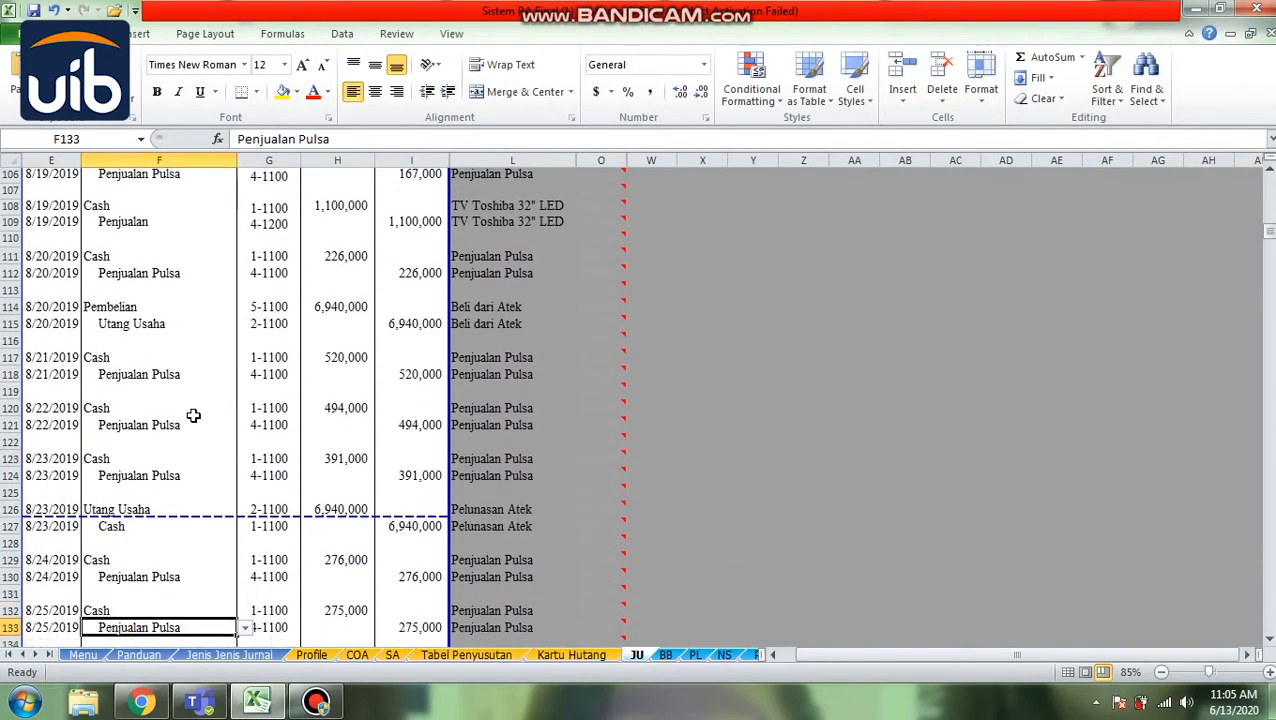
pyautogui.press('Down')
pyautogui.press('Down')
pyautogui.press('Down')
pyautogui.press('Down')
pyautogui.press('Down')
pyautogui.press('Down')
pyautogui.press('Down')
pyautogui.press('Down')
pyautogui.press('Down')
pyautogui.press('Down')
pyautogui.press('Down')
pyautogui.press('Down')
pyautogui.press('Down')
pyautogui.press('Down')
pyautogui.press('Down')
pyautogui.press('Down')
pyautogui.press('Down')
pyautogui.press('Down')
pyautogui.press('Down')
pyautogui.press('Down')
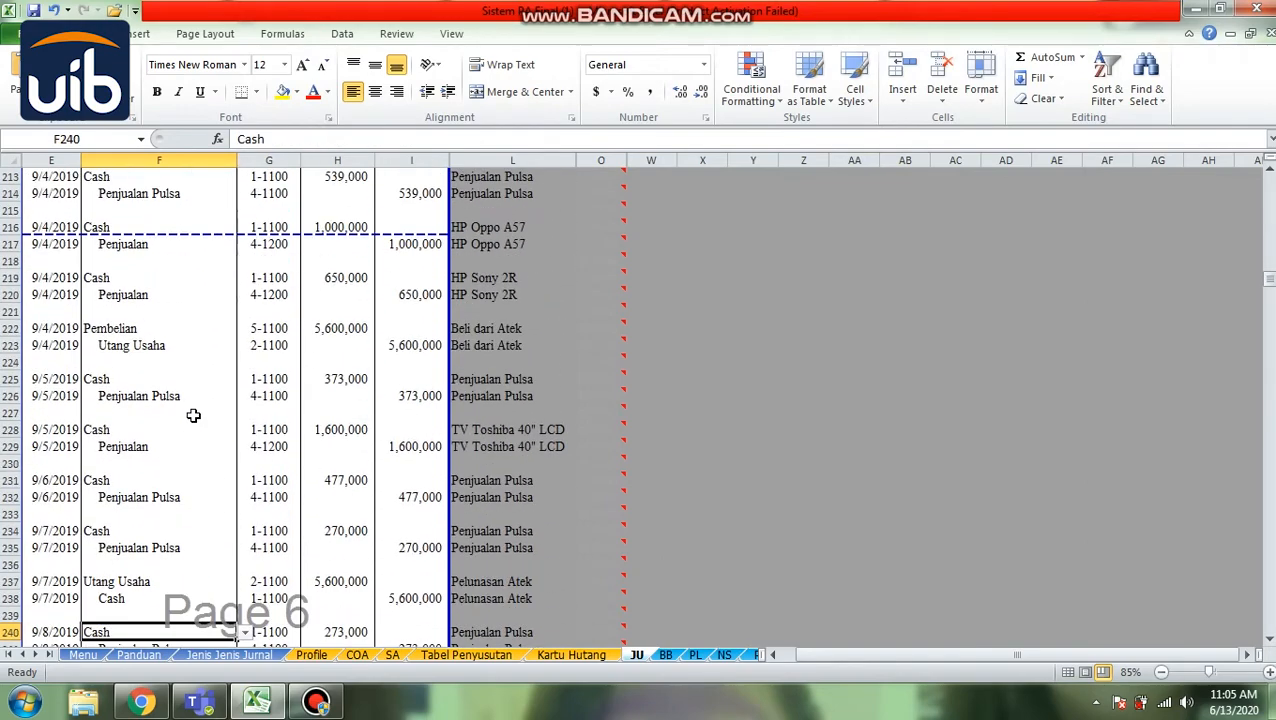
# Read the Panduan entry on Kartu Hutang, and inspect that sheet's Keterangan, Debit and Kredit columns with their lookup formulas.
pyautogui.click(141, 656)
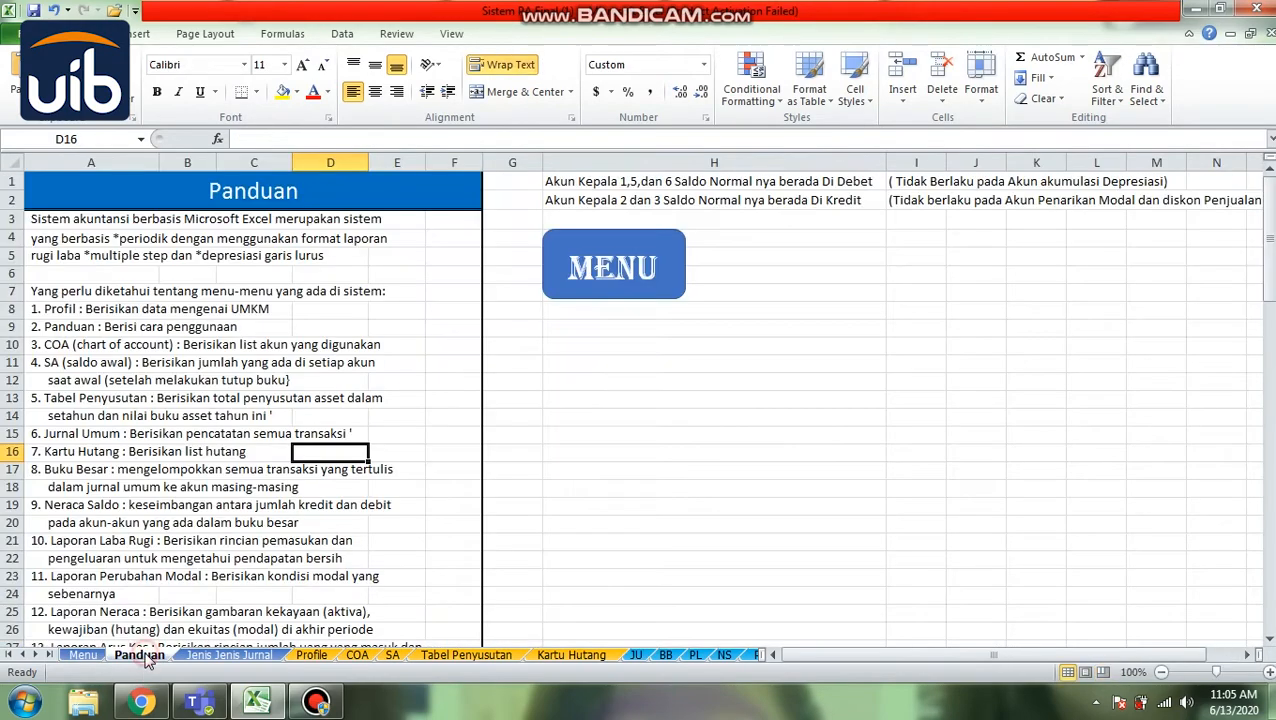
pyautogui.click(104, 452)
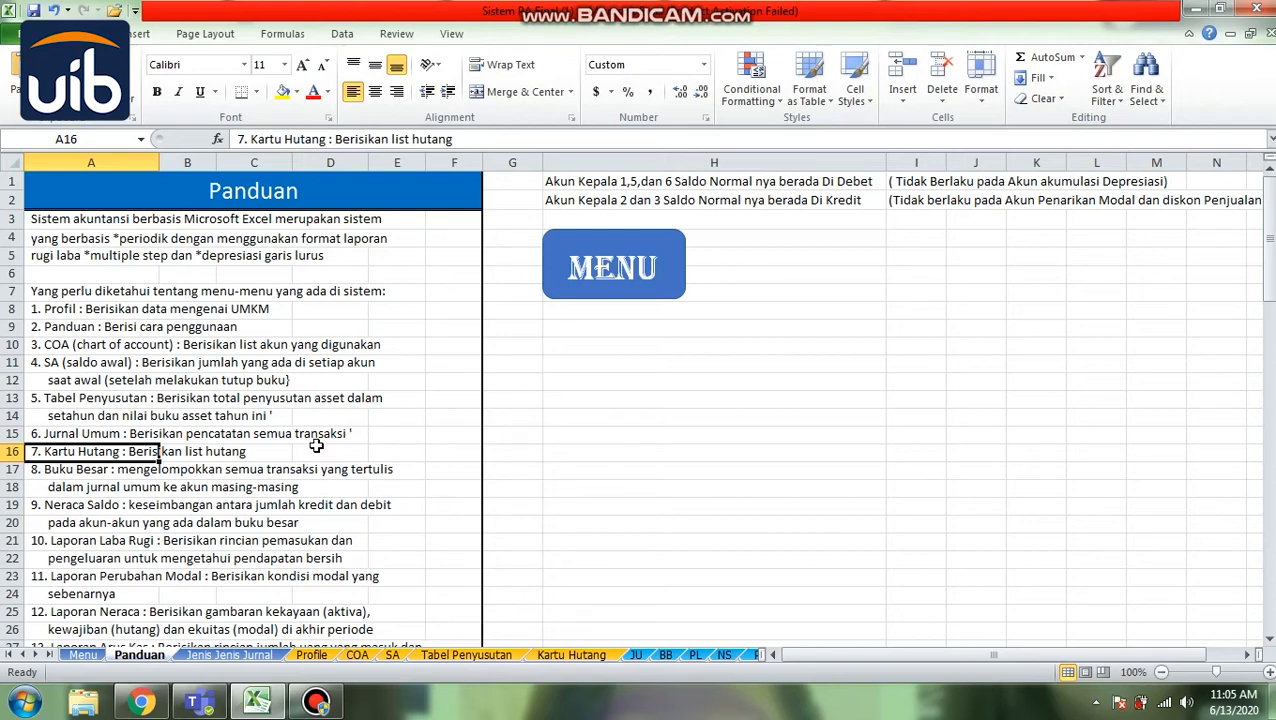
pyautogui.click(571, 656)
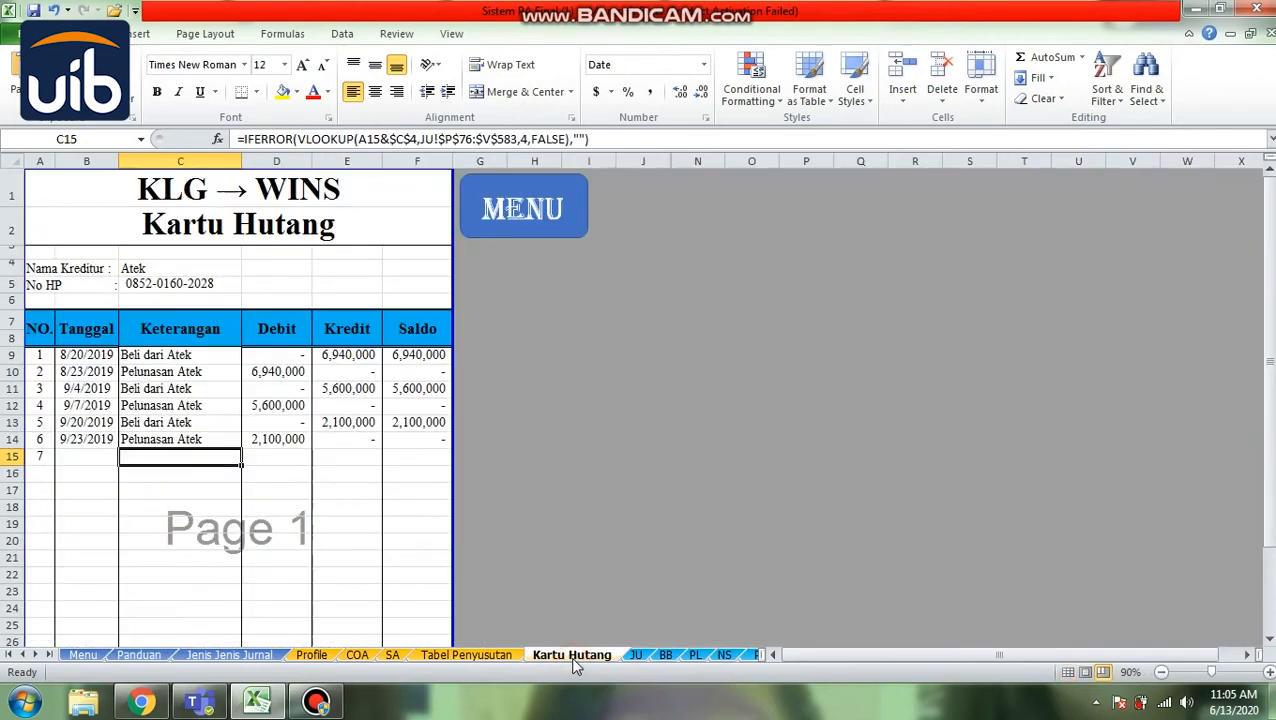
pyautogui.click(161, 328)
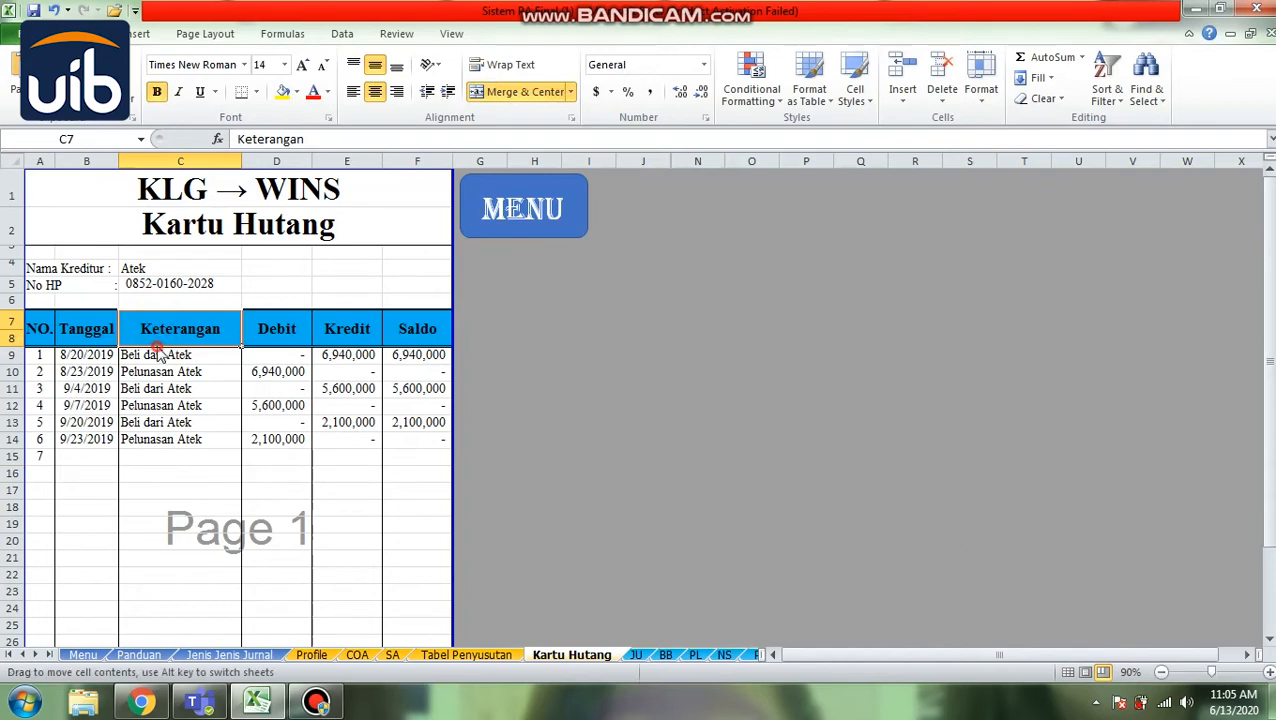
pyautogui.click(178, 357)
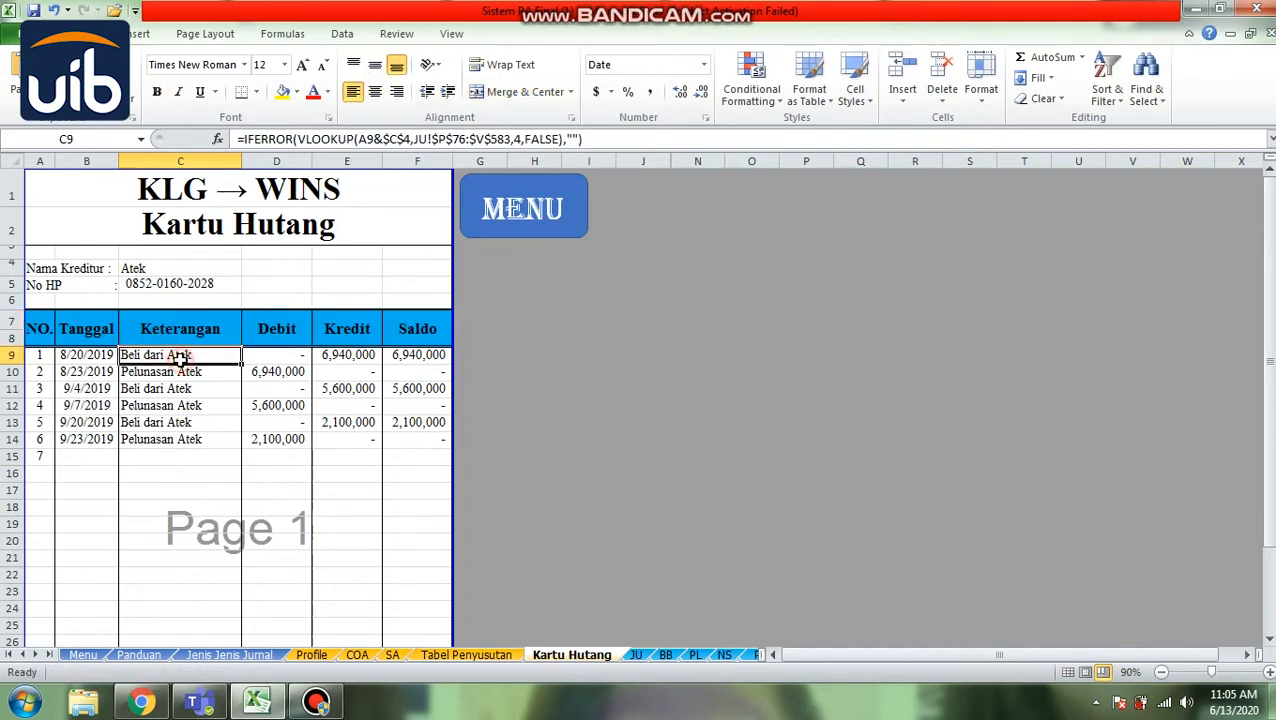
pyautogui.click(270, 361)
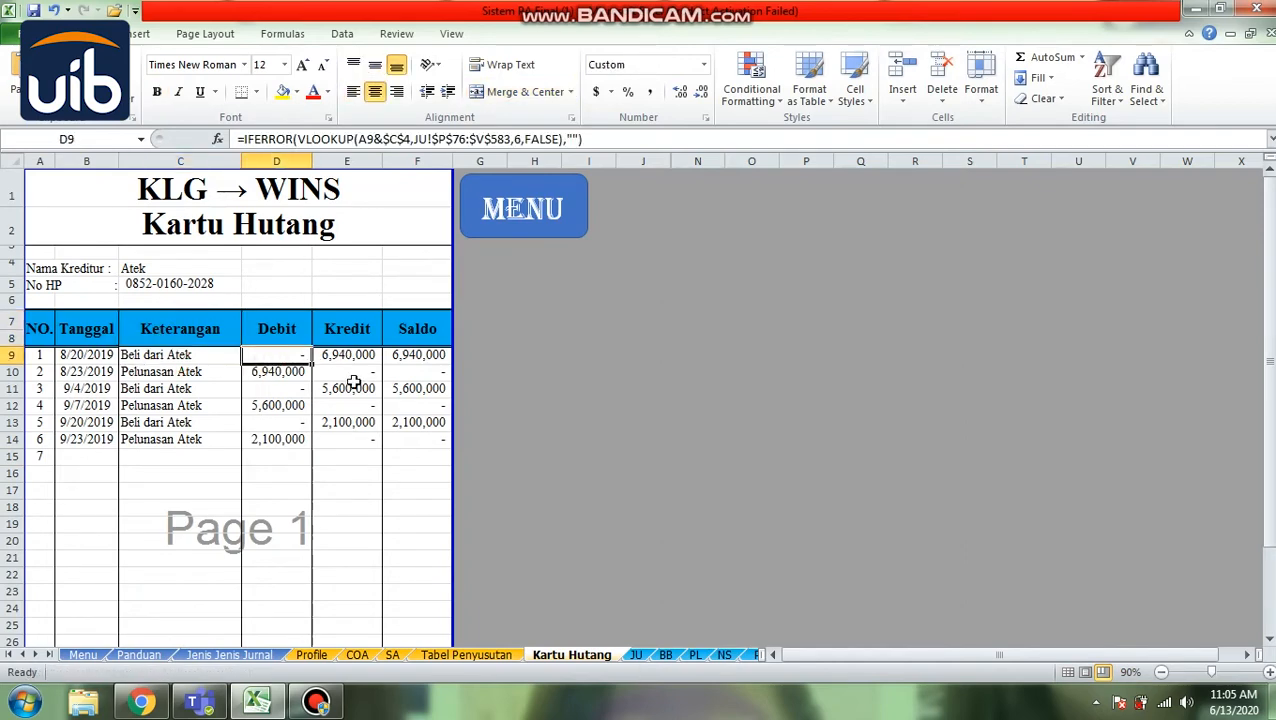
pyautogui.click(364, 509)
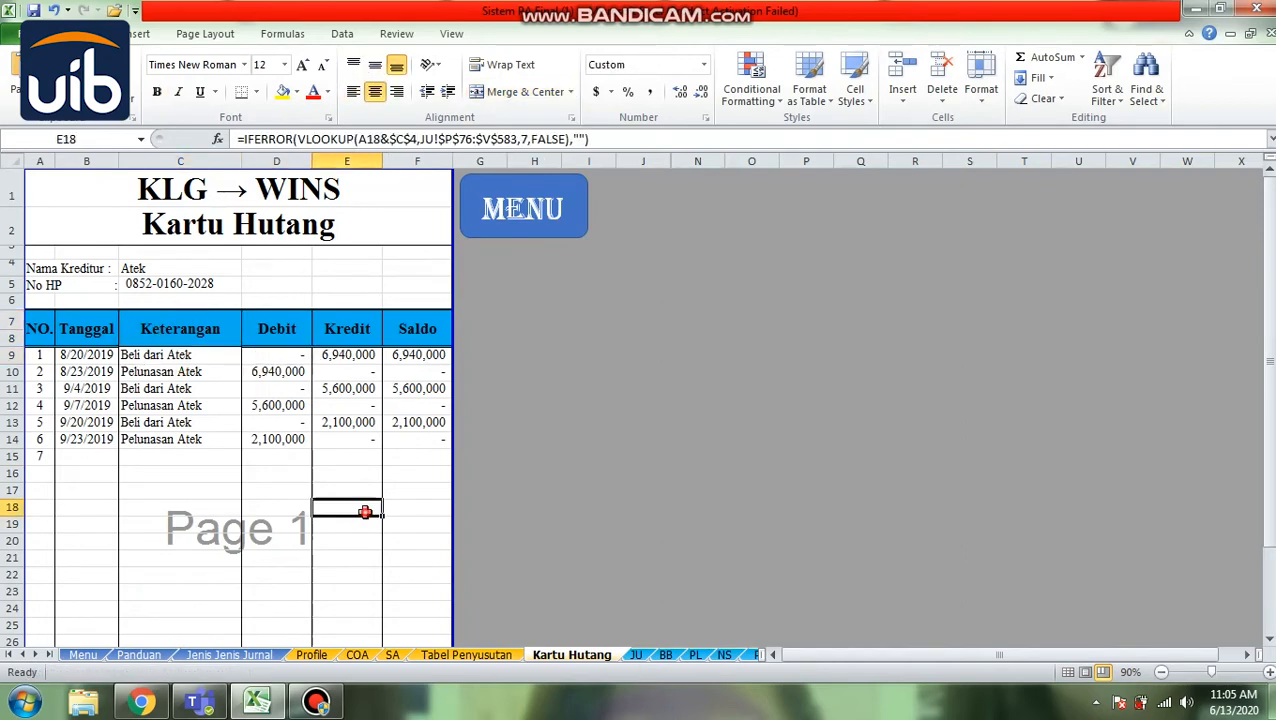
# Read the Panduan entry on Buku Besar, and view the BB sheet's Cash ledger from its title and column headings.
pyautogui.click(140, 657)
pyautogui.click(80, 474)
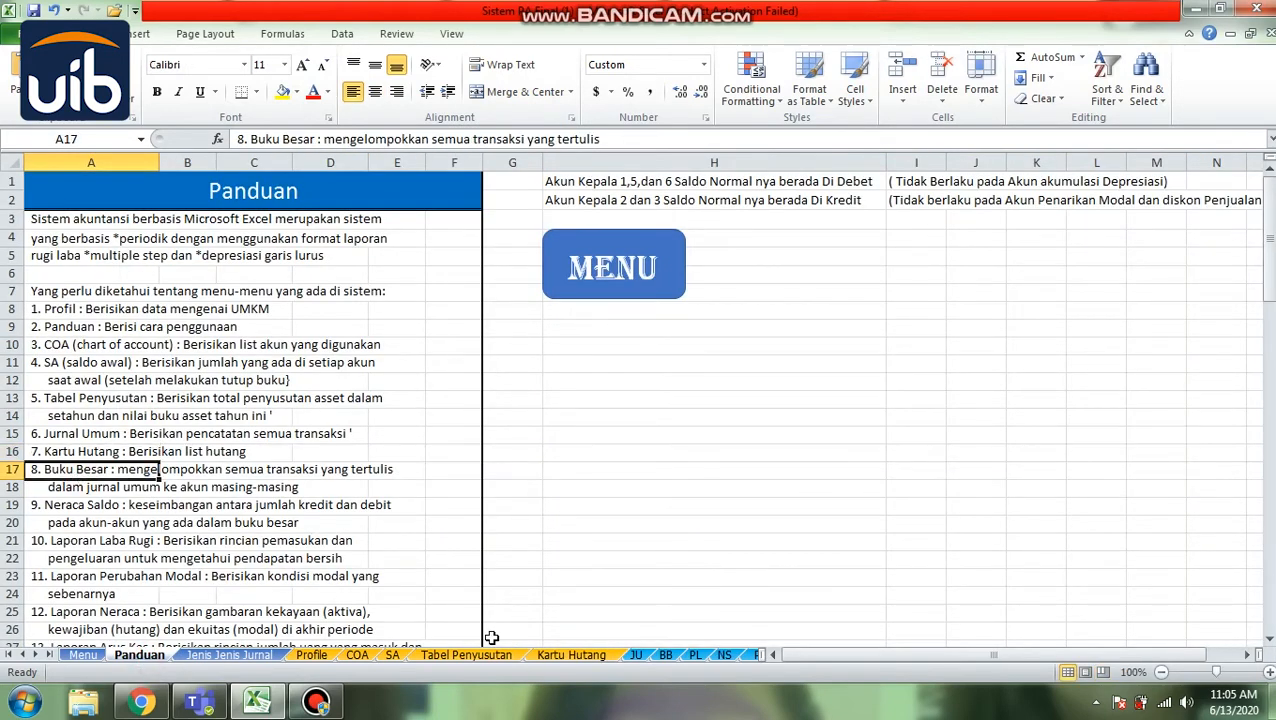
pyautogui.click(666, 656)
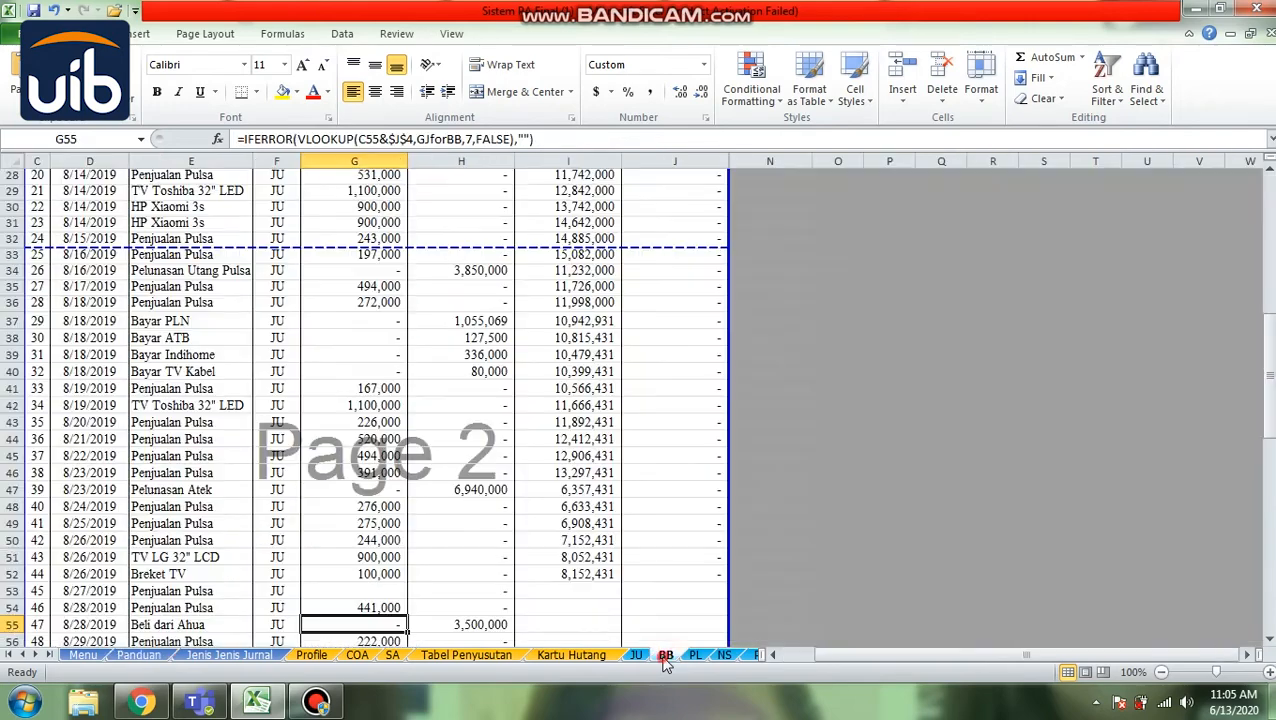
pyautogui.click(456, 368)
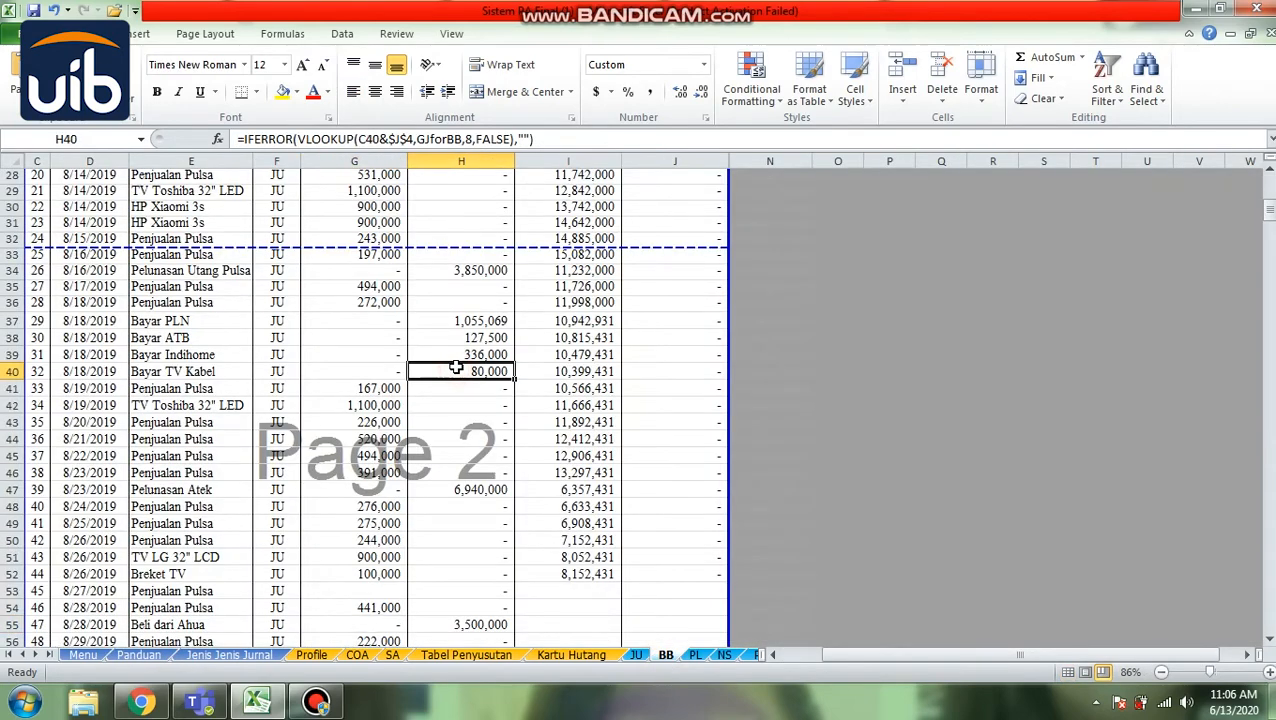
pyautogui.press('pageup')
pyautogui.press('pageup')
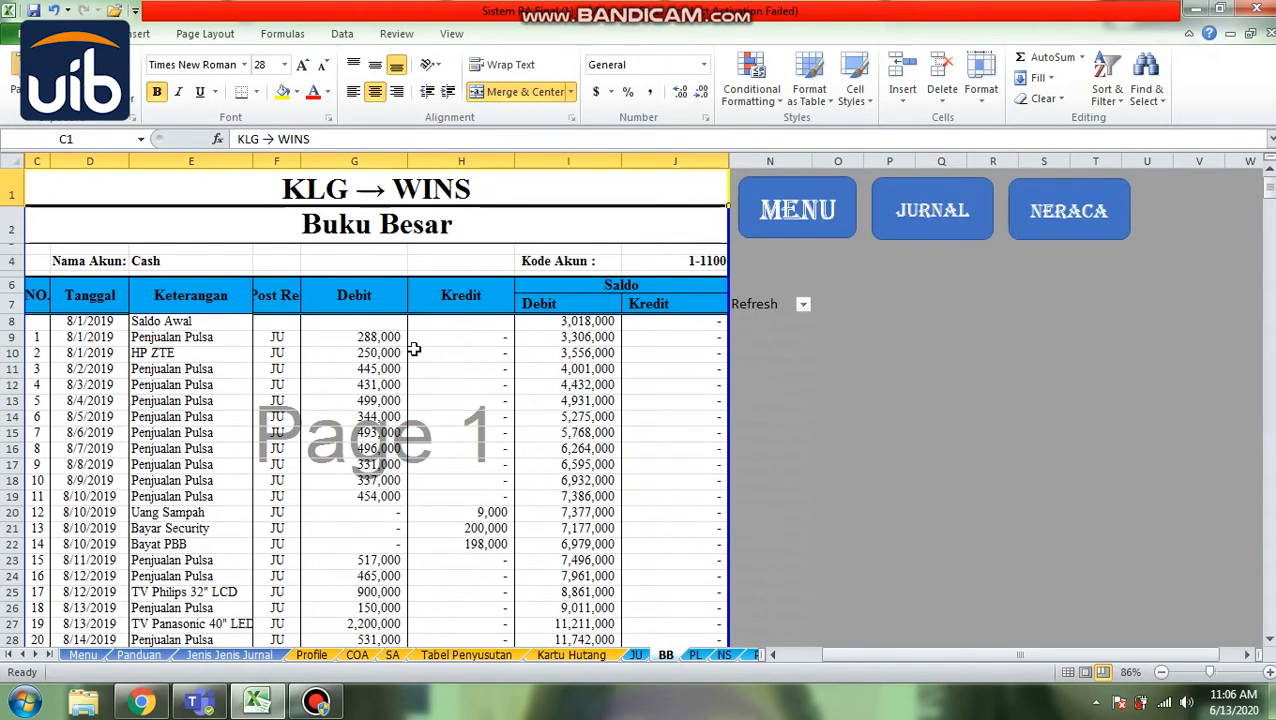
# Browse the BB sheet's Cash ledger descriptions downward from the early August entries to the 9/13/2019 transactions.
pyautogui.click(159, 262)
pyautogui.click(196, 337)
pyautogui.press('Down')
pyautogui.press('Down')
pyautogui.press('Down')
pyautogui.press('Down')
pyautogui.press('Down')
pyautogui.press('Down')
pyautogui.press('Down')
pyautogui.press('Down')
pyautogui.press('Down')
pyautogui.press('Down')
pyautogui.press('Down')
pyautogui.press('Down')
pyautogui.press('Down')
pyautogui.press('Down')
pyautogui.press('Down')
pyautogui.press('Down')
pyautogui.press('Down')
pyautogui.press('Down')
pyautogui.press('Down')
pyautogui.press('Down')
pyautogui.press('Down')
pyautogui.press('Down')
pyautogui.press('Down')
pyautogui.press('Down')
pyautogui.press('Down')
pyautogui.press('Down')
pyautogui.press('Down')
pyautogui.press('Down')
pyautogui.press('Down')
pyautogui.press('Down')
pyautogui.press('Down')
pyautogui.press('Down')
pyautogui.press('Down')
pyautogui.press('Down')
pyautogui.press('Down')
pyautogui.press('Down')
pyautogui.press('Down')
pyautogui.press('Down')
pyautogui.press('Down')
pyautogui.press('Down')
pyautogui.press('Down')
pyautogui.press('Down')
pyautogui.press('Down')
pyautogui.press('Down')
pyautogui.press('Down')
pyautogui.press('Down')
pyautogui.press('Down')
pyautogui.press('Down')
pyautogui.press('Down')
pyautogui.press('Down')
pyautogui.press('Down')
pyautogui.press('Down')
pyautogui.press('Down')
pyautogui.press('Down')
pyautogui.press('Down')
pyautogui.press('Down')
pyautogui.press('Down')
pyautogui.press('Down')
pyautogui.press('Down')
pyautogui.press('Down')
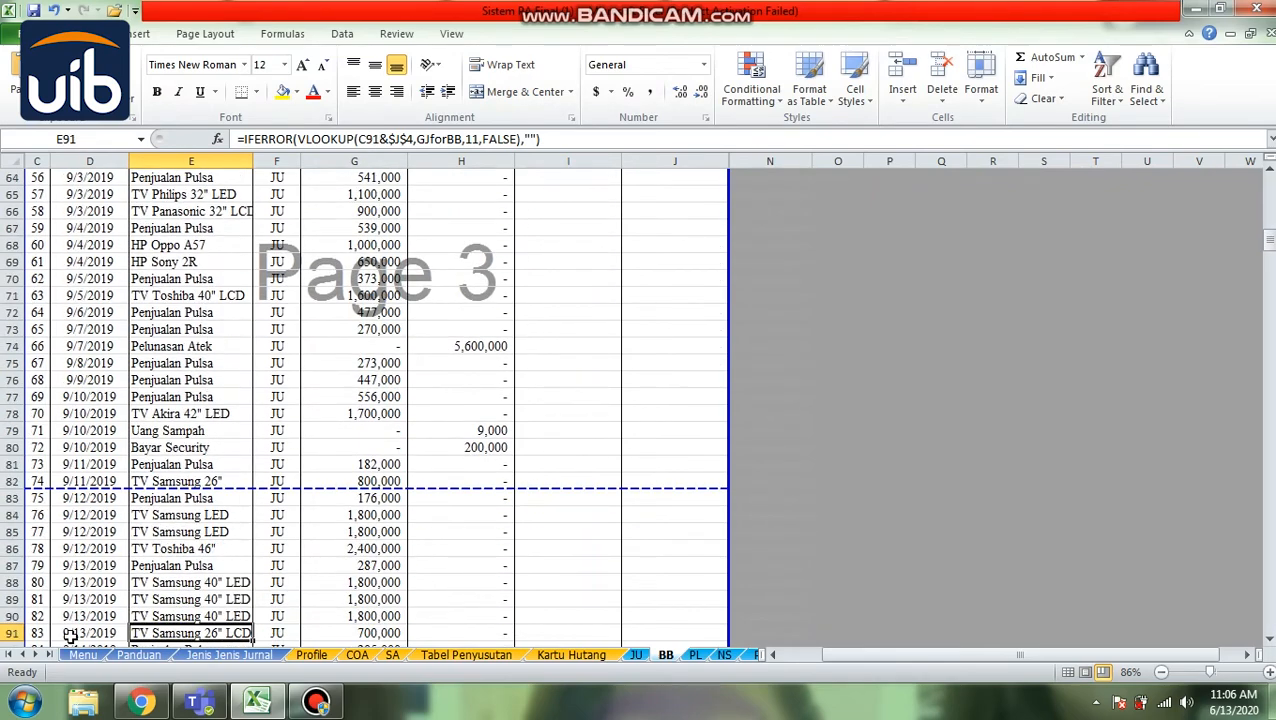
# Read the Panduan entry on Neraca Saldo, and view the NS sheet's trial balance up to its title.
pyautogui.click(120, 657)
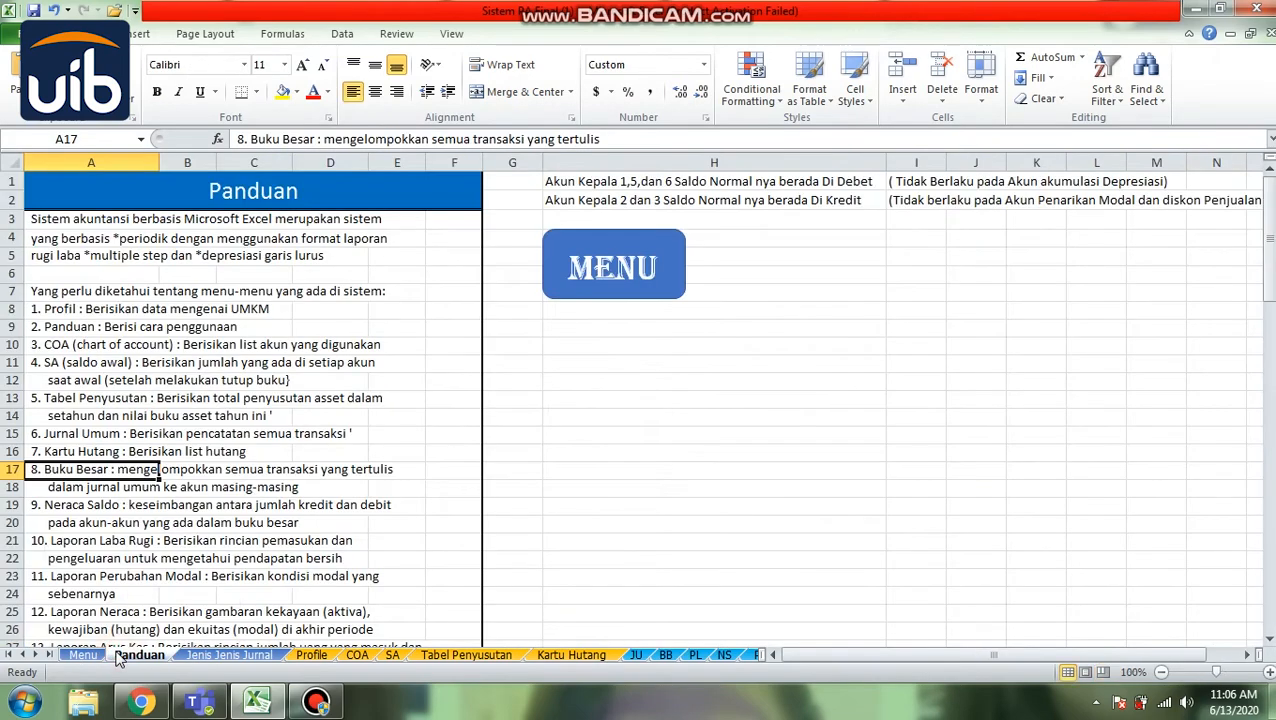
pyautogui.click(120, 506)
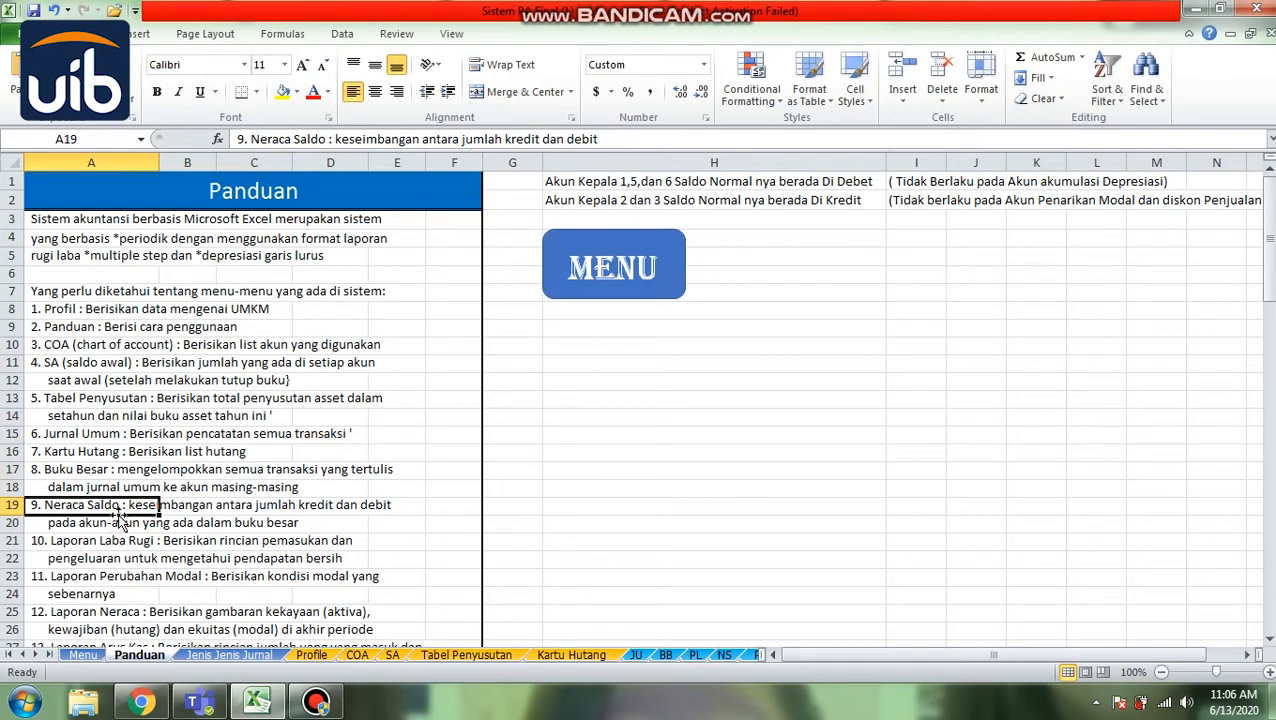
pyautogui.click(323, 518)
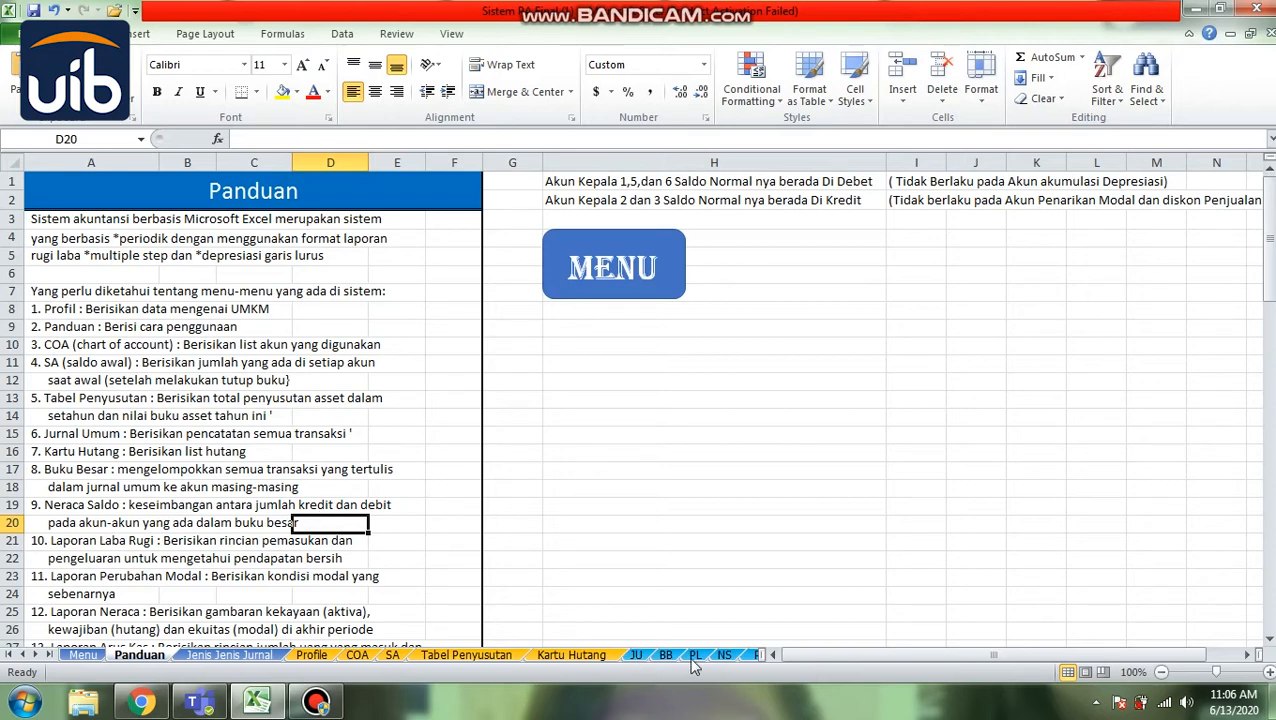
pyautogui.click(724, 655)
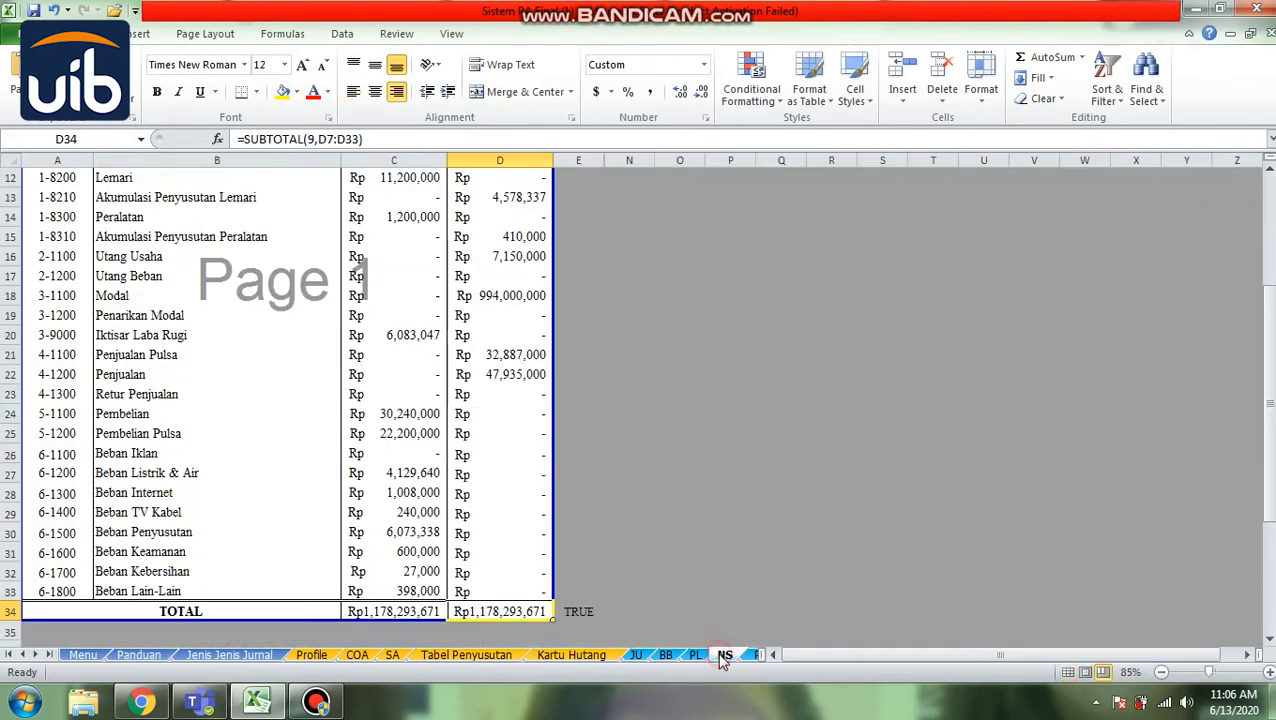
pyautogui.click(464, 374)
pyautogui.press('Up')
pyautogui.press('Up')
pyautogui.press('Up')
pyautogui.press('Up')
pyautogui.press('Up')
pyautogui.press('Up')
pyautogui.press('Up')
pyautogui.press('Up')
pyautogui.press('Up')
pyautogui.press('Up')
pyautogui.press('Up')
pyautogui.press('Up')
pyautogui.press('Up')
pyautogui.press('Up')
pyautogui.press('Up')
pyautogui.press('Up')
pyautogui.press('Up')
pyautogui.press('Up')
pyautogui.press('Up')
pyautogui.press('Up')
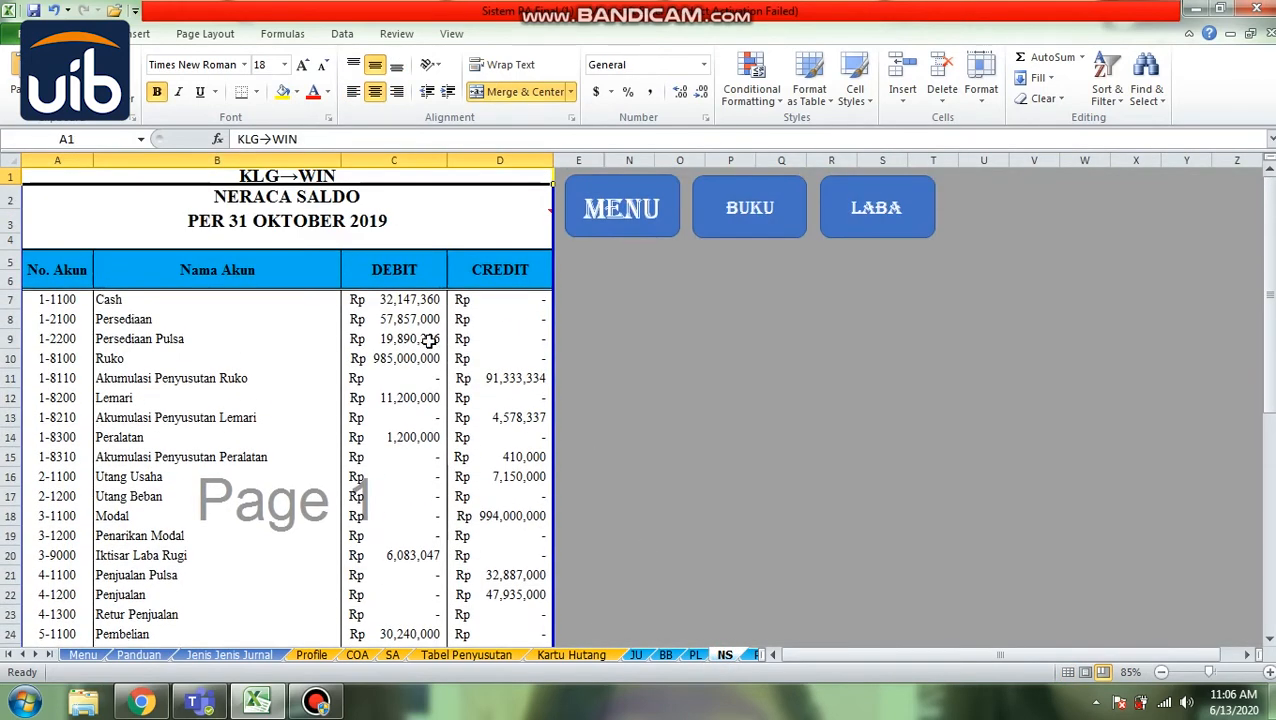
# Inspect the Lemari debit formula and the DEBIT and CREDIT column headings of the trial balance.
pyautogui.click(436, 398)
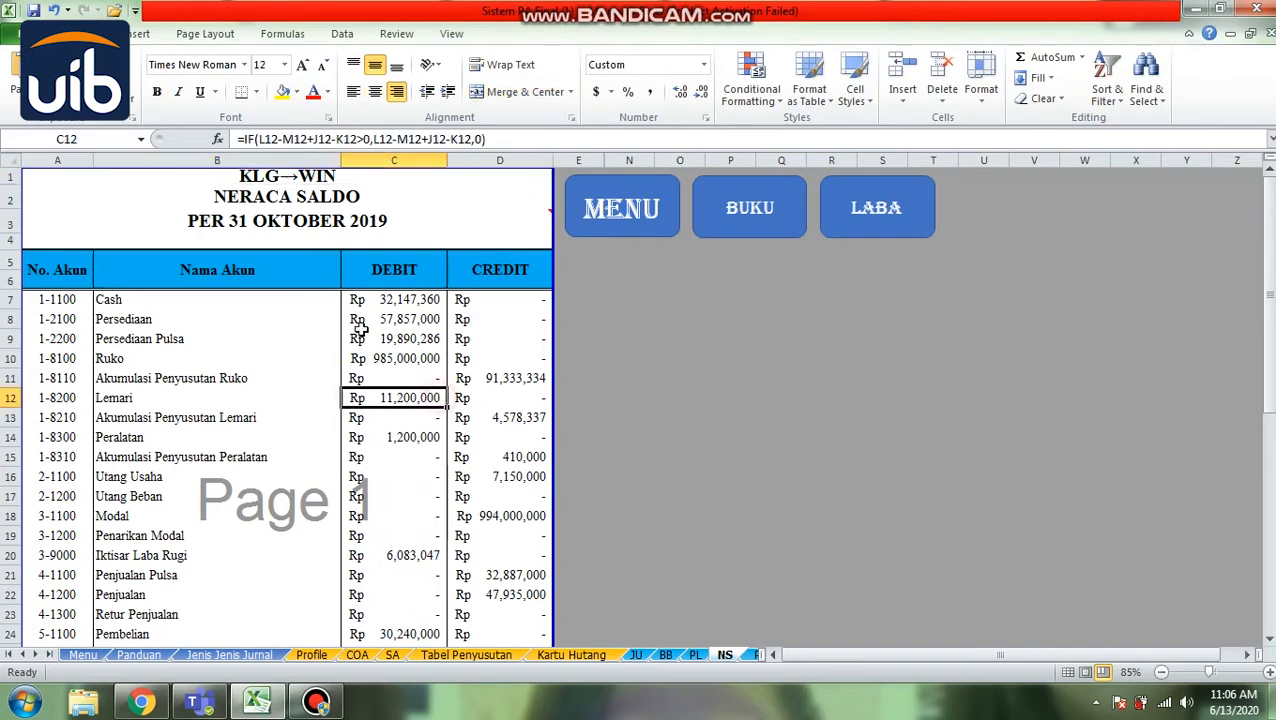
pyautogui.click(406, 276)
pyautogui.click(490, 273)
pyautogui.moveTo(469, 218)
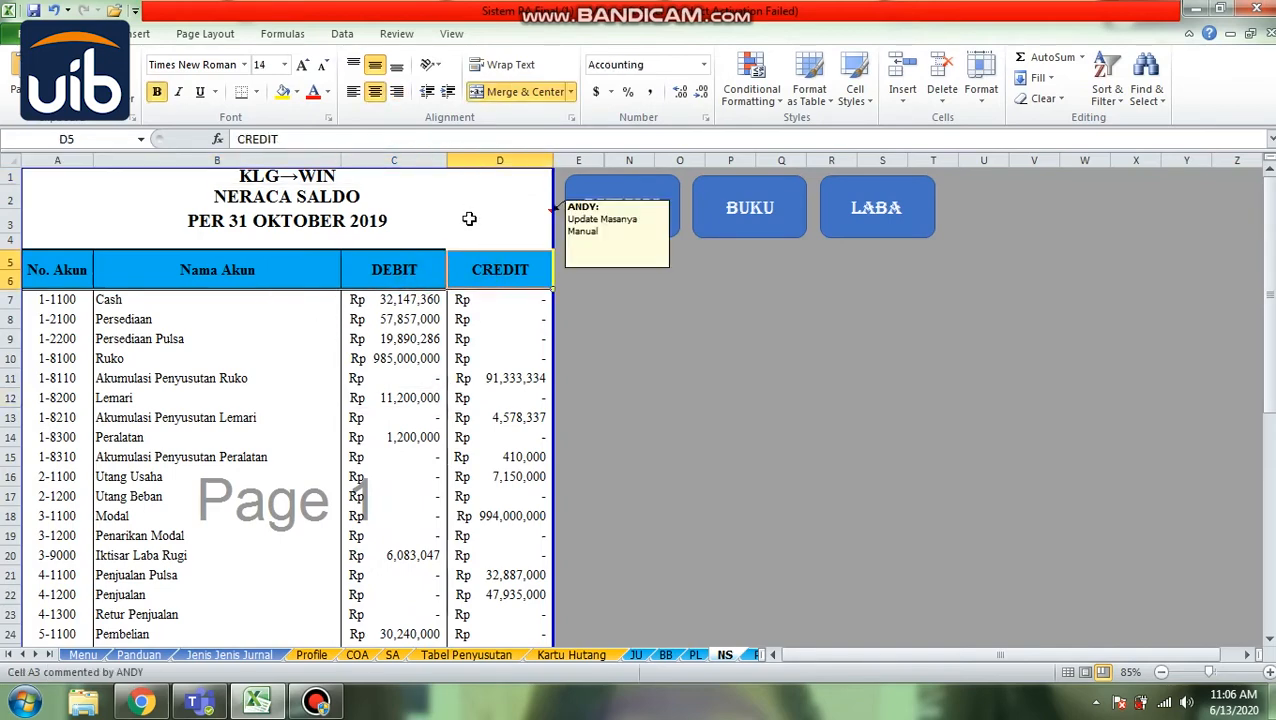
# Browse the trial balance down to its TOTAL row, and inspect the debit and credit SUBTOTAL formulas.
pyautogui.press('Down')
pyautogui.press('Down')
pyautogui.press('Down')
pyautogui.press('Down')
pyautogui.press('Down')
pyautogui.press('Down')
pyautogui.press('Down')
pyautogui.press('Down')
pyautogui.press('Down')
pyautogui.press('Down')
pyautogui.press('Down')
pyautogui.press('Down')
pyautogui.press('Down')
pyautogui.press('Down')
pyautogui.press('Down')
pyautogui.press('Down')
pyautogui.press('Down')
pyautogui.press('Down')
pyautogui.press('Down')
pyautogui.press('Down')
pyautogui.press('Down')
pyautogui.press('Down')
pyautogui.press('Down')
pyautogui.press('Down')
pyautogui.press('Down')
pyautogui.press('Down')
pyautogui.press('Down')
pyautogui.press('Down')
pyautogui.press('Down')
pyautogui.press('Down')
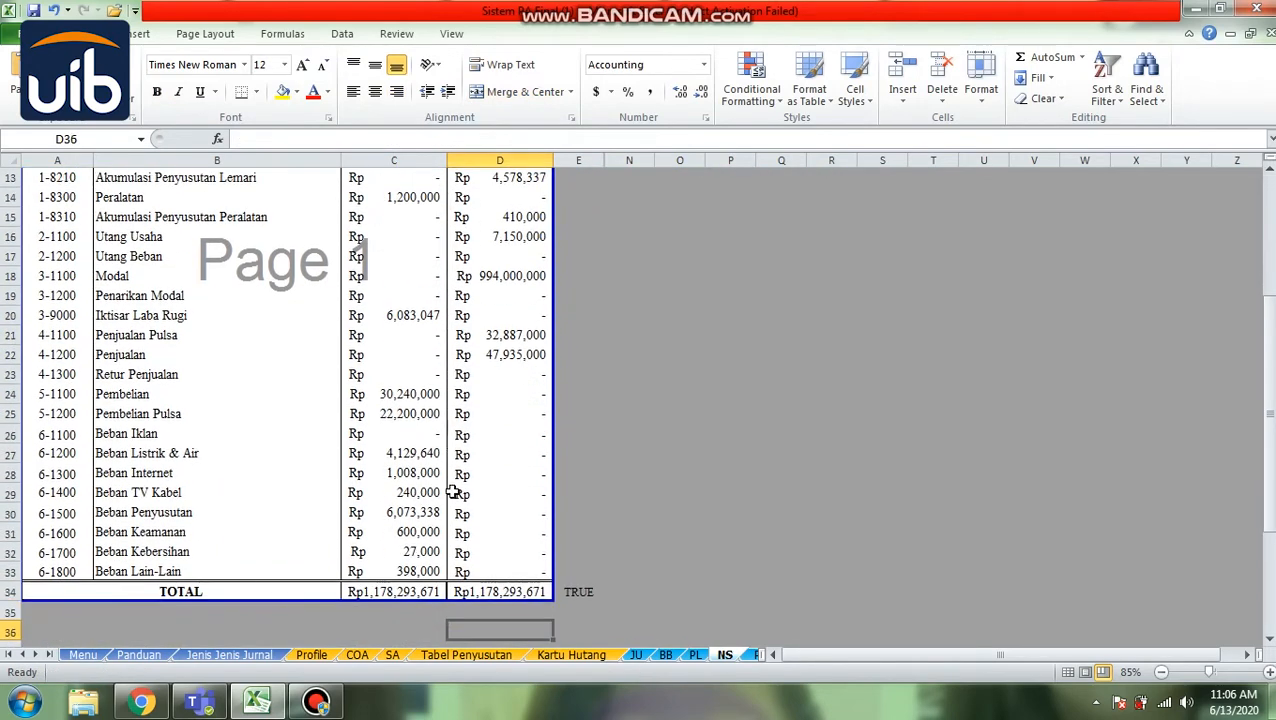
pyautogui.click(407, 604)
pyautogui.click(414, 593)
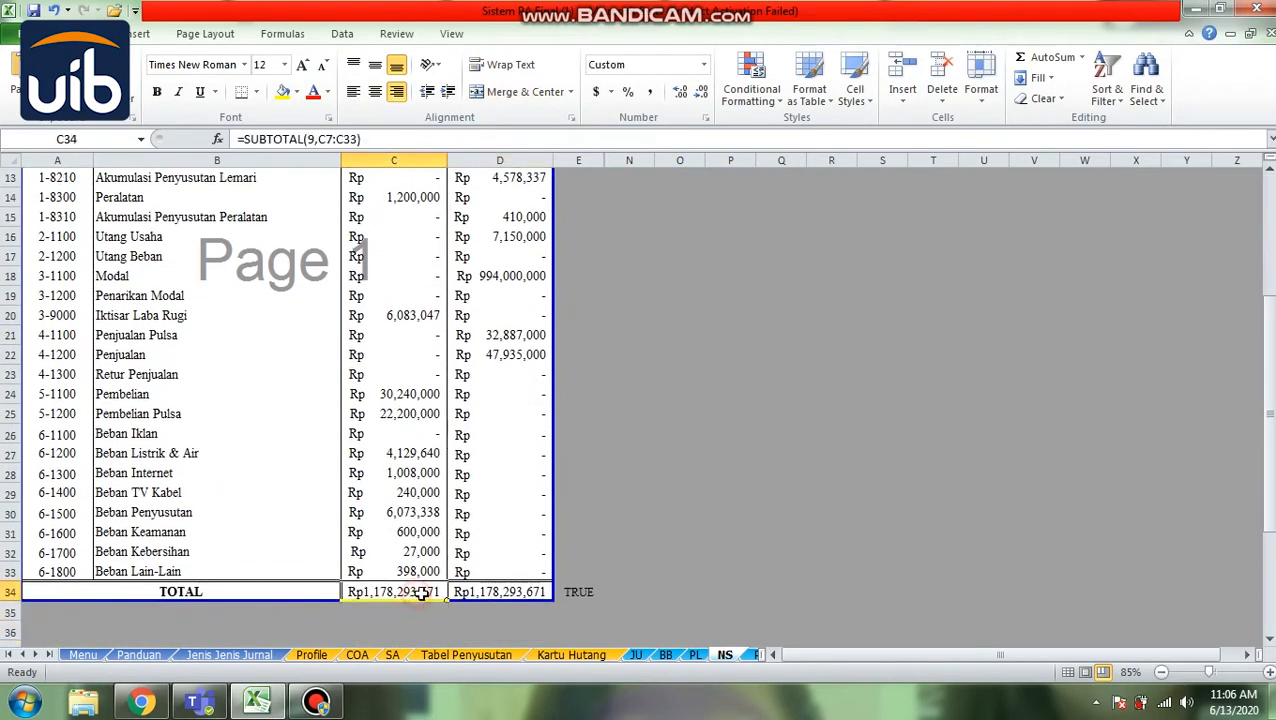
pyautogui.click(483, 593)
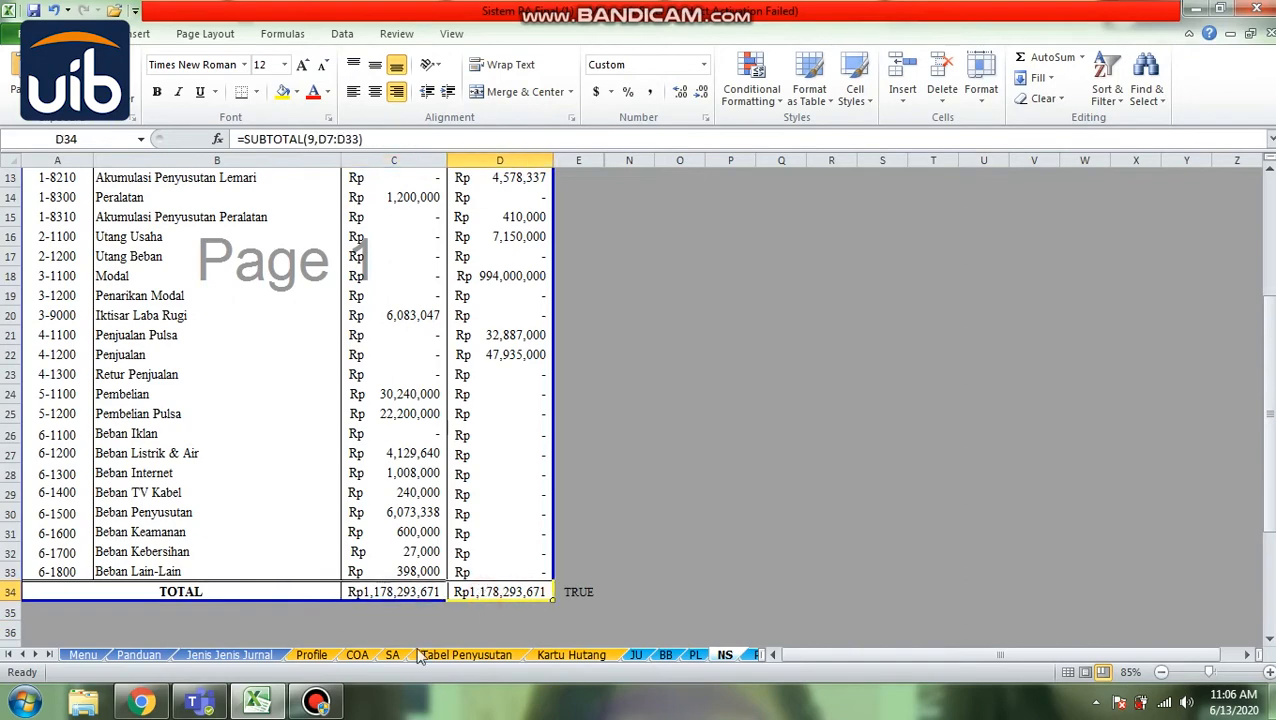
pyautogui.click(390, 514)
# Read the Panduan entry on Laporan Laba Rugi, and open the PL sheet.
pyautogui.click(139, 655)
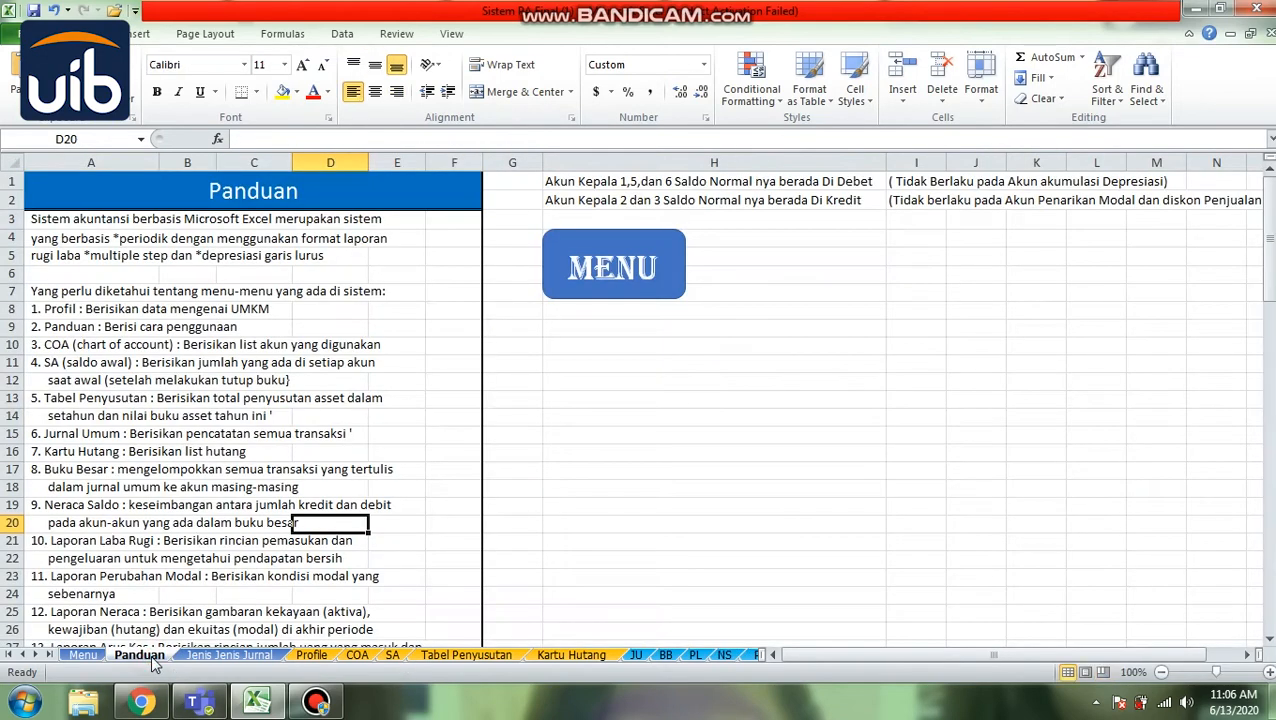
pyautogui.click(143, 538)
pyautogui.click(372, 526)
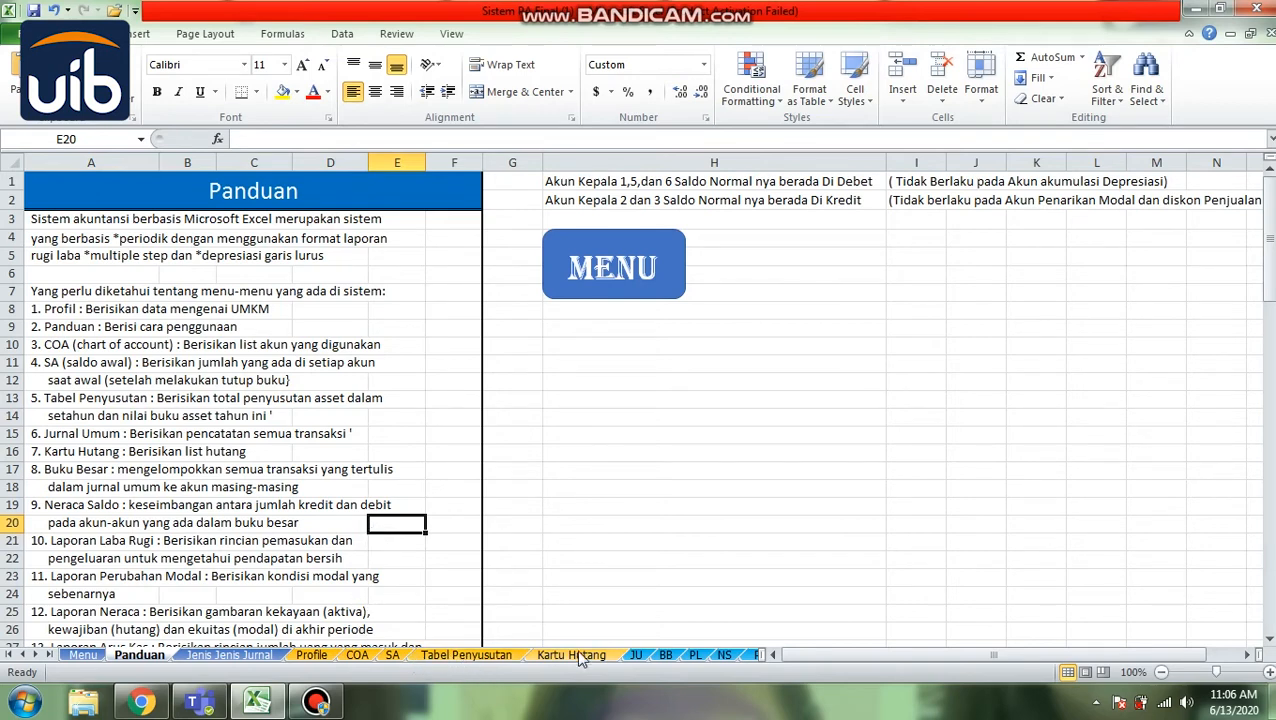
pyautogui.click(696, 655)
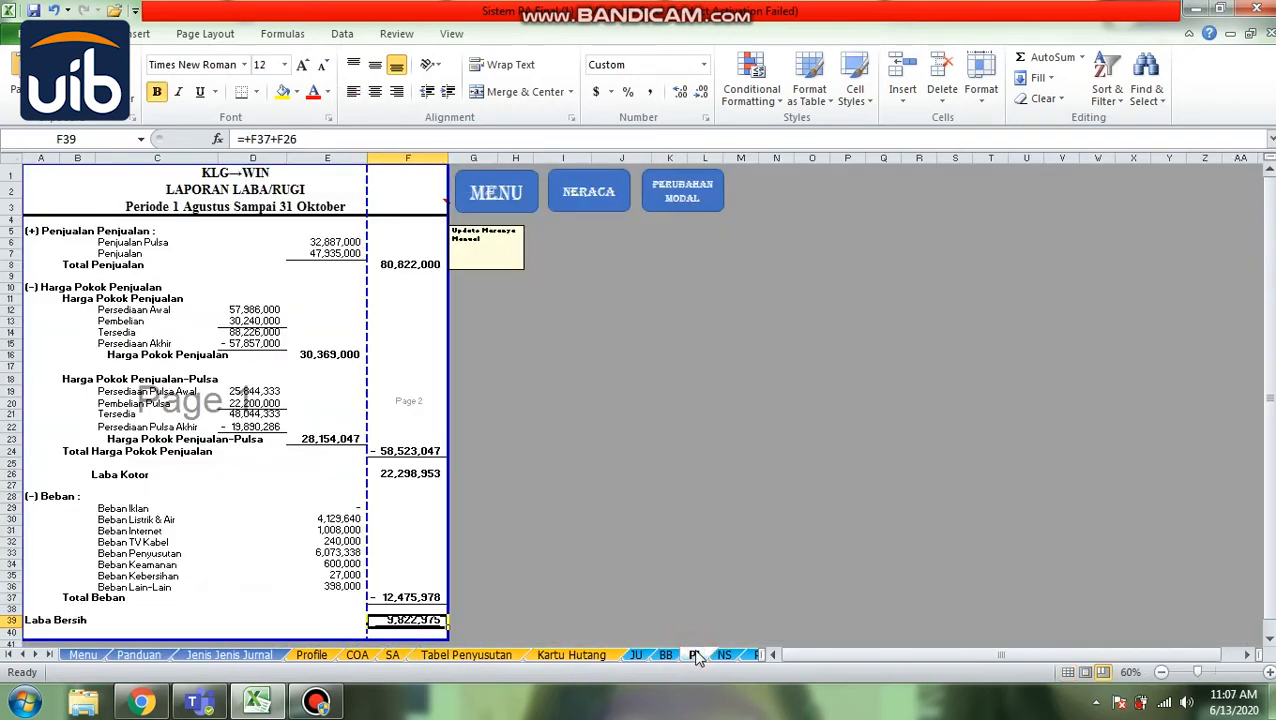
# Examine the income statement's sales section, including the Total Penjualan sum and the Penjualan lookup formula.
pyautogui.click(219, 243)
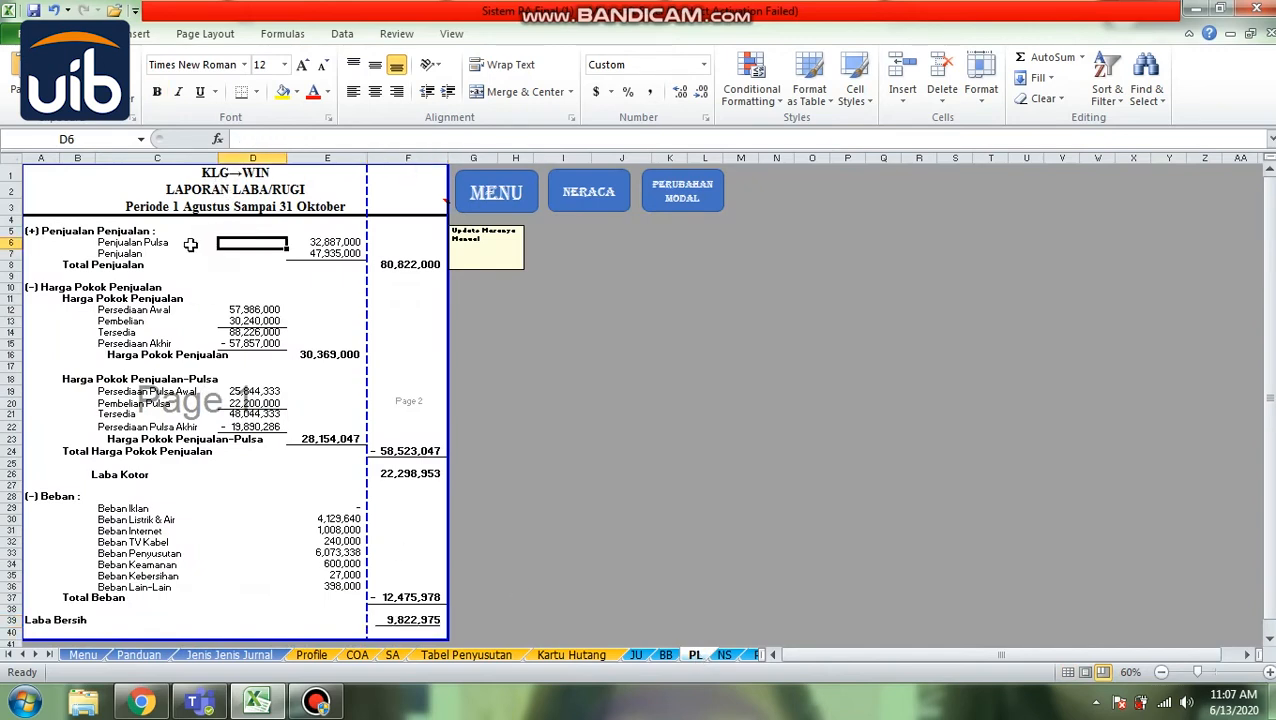
pyautogui.click(205, 265)
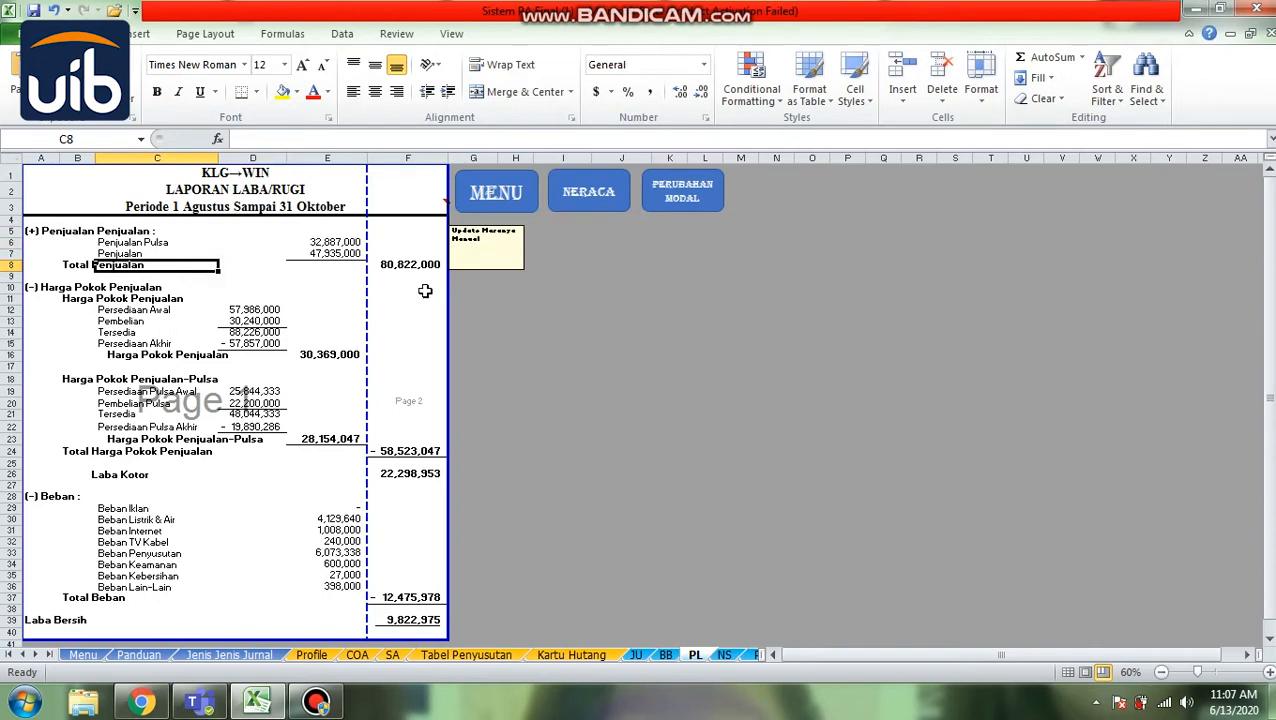
pyautogui.click(420, 266)
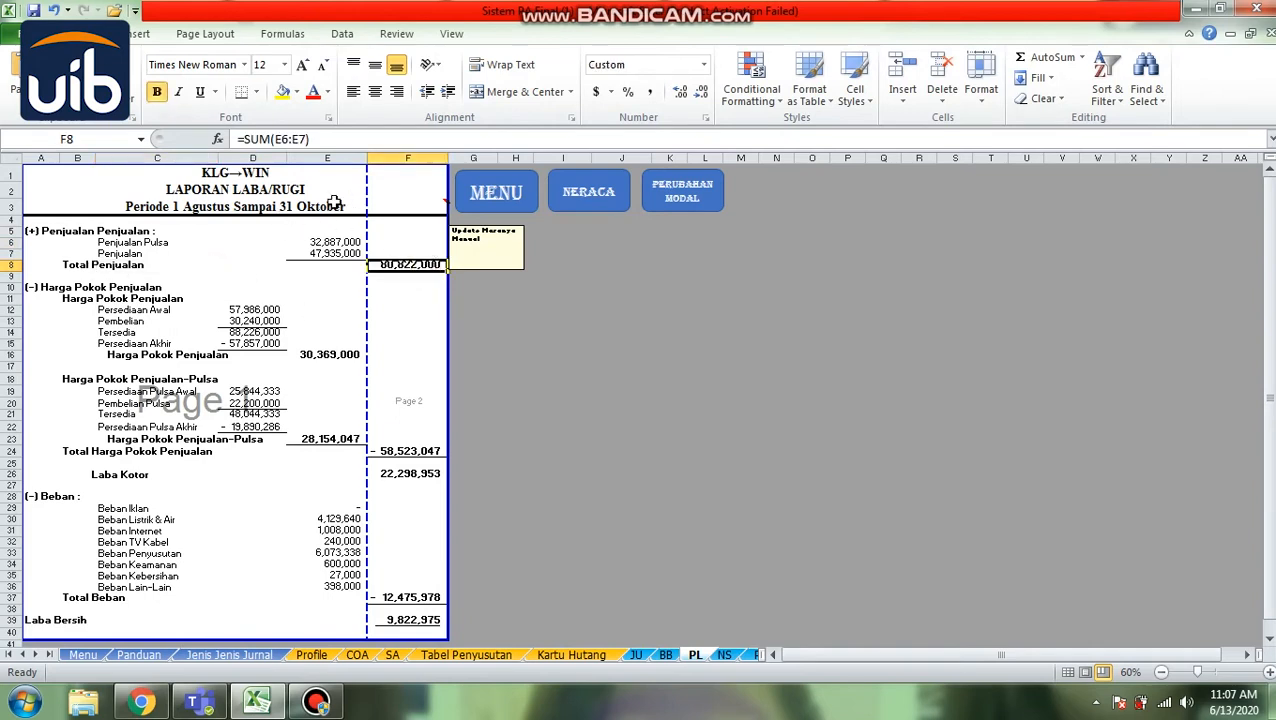
pyautogui.click(335, 257)
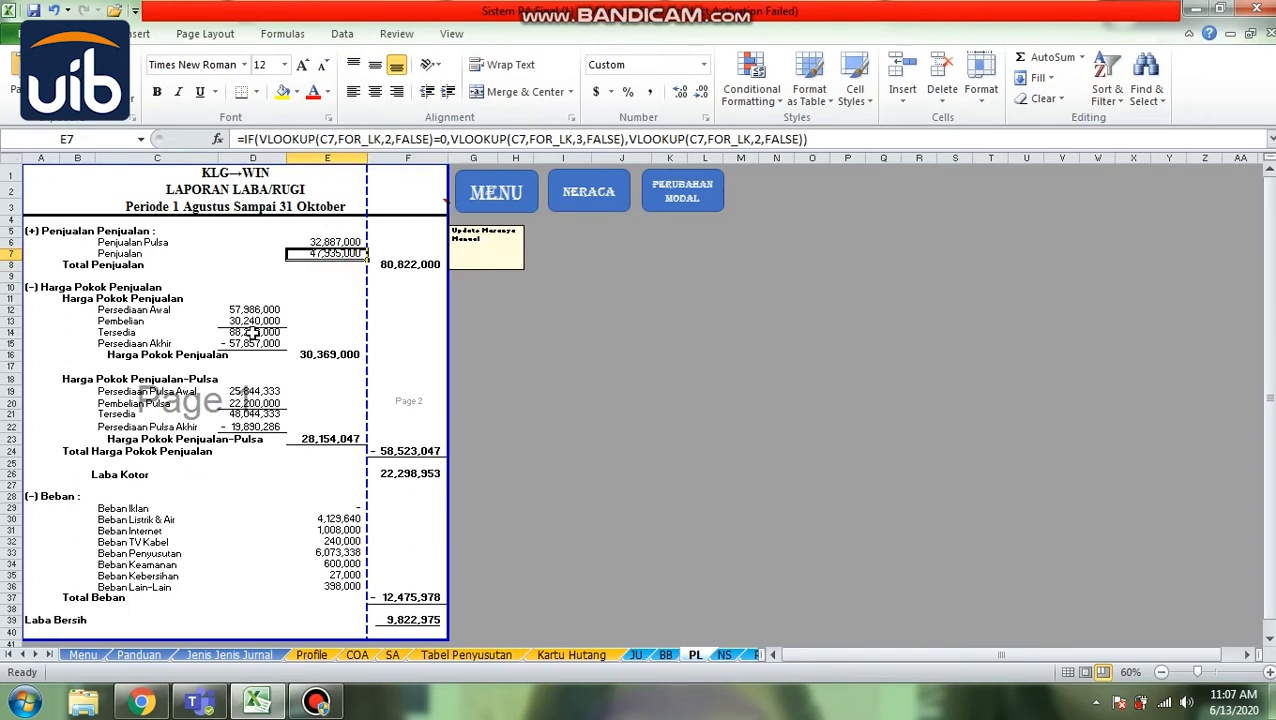
# Examine the Harga Pokok Penjualan formulas for Persediaan Awal, Pembelian, Tersedia, Persediaan Akhir and their resulting cost of goods sold.
pyautogui.click(252, 333)
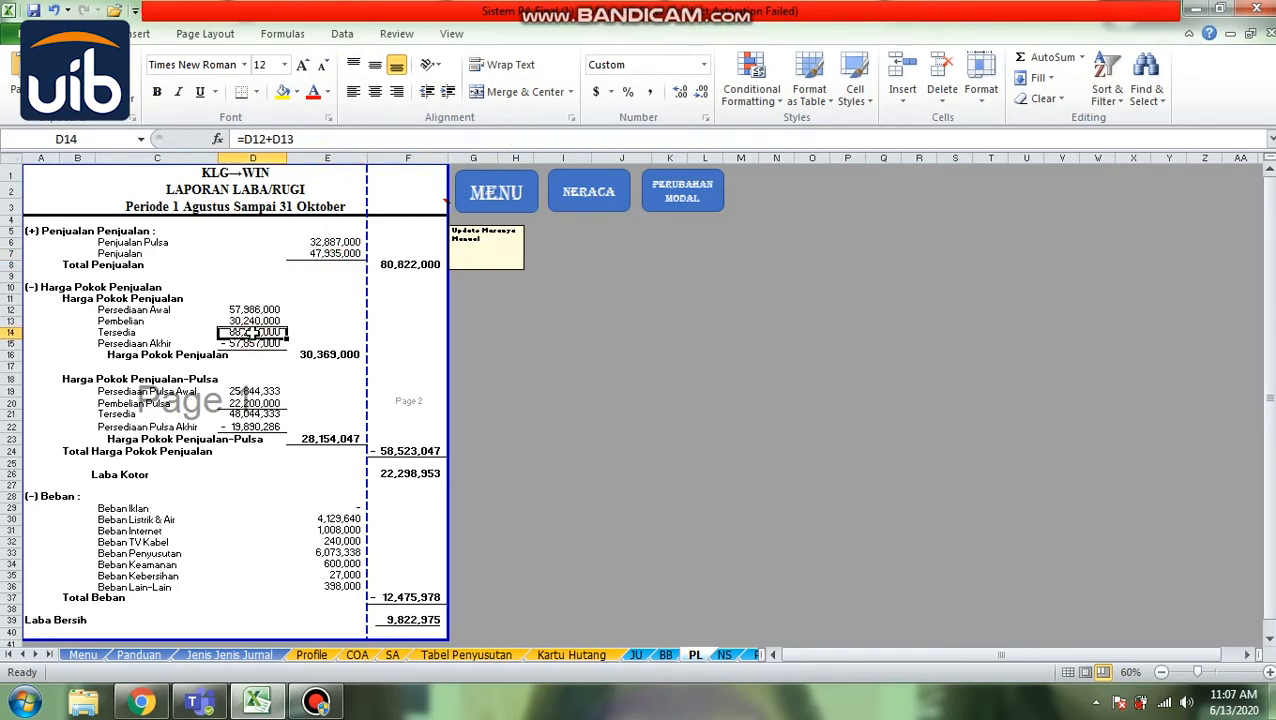
pyautogui.click(265, 309)
pyautogui.click(270, 320)
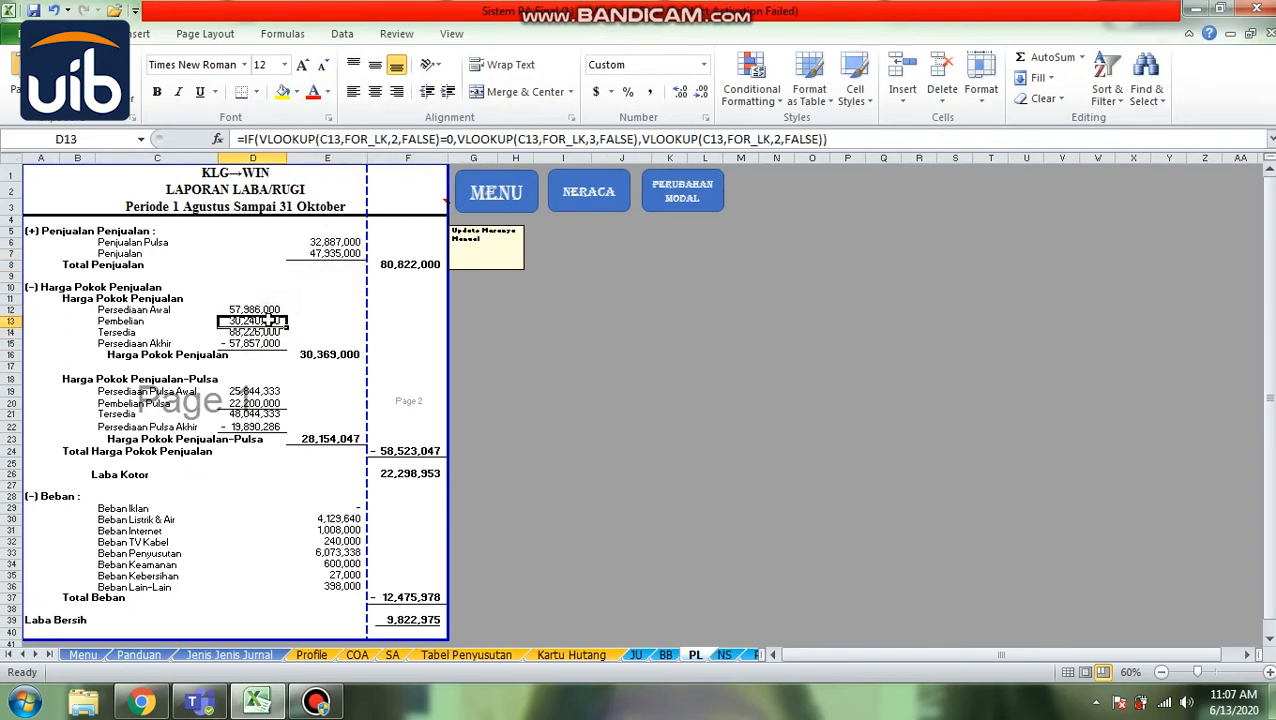
pyautogui.click(270, 332)
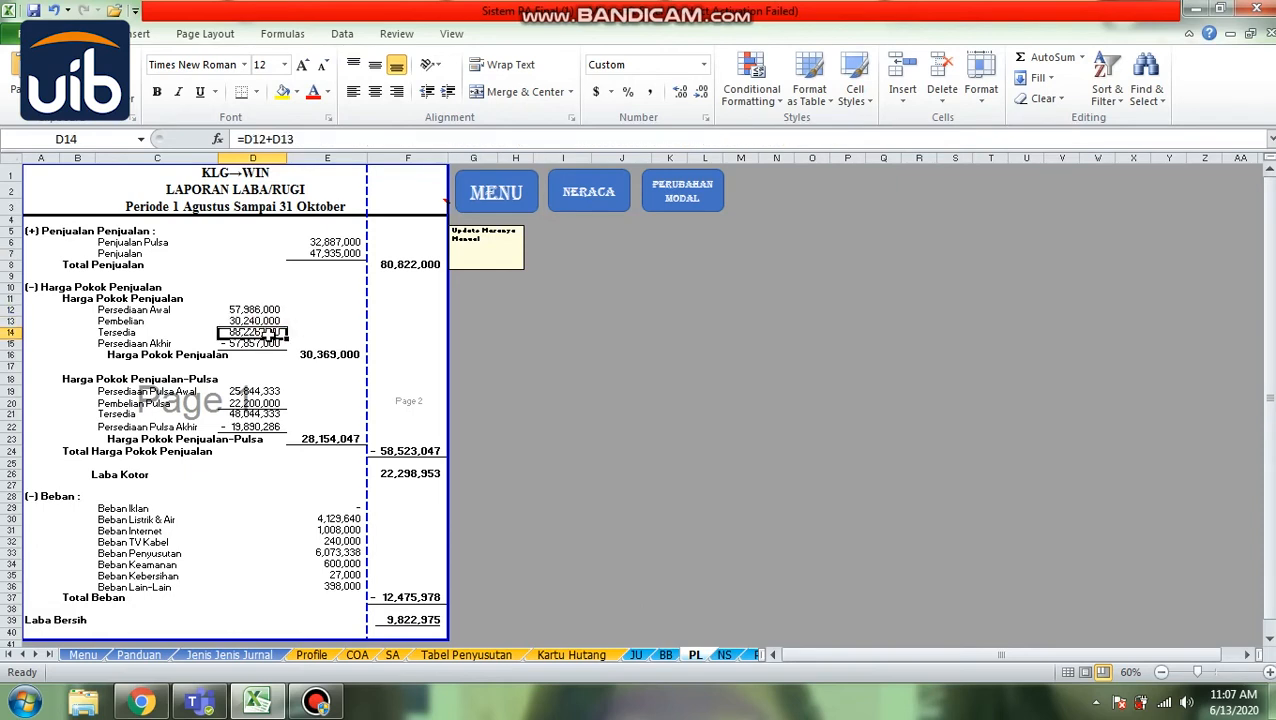
pyautogui.click(268, 343)
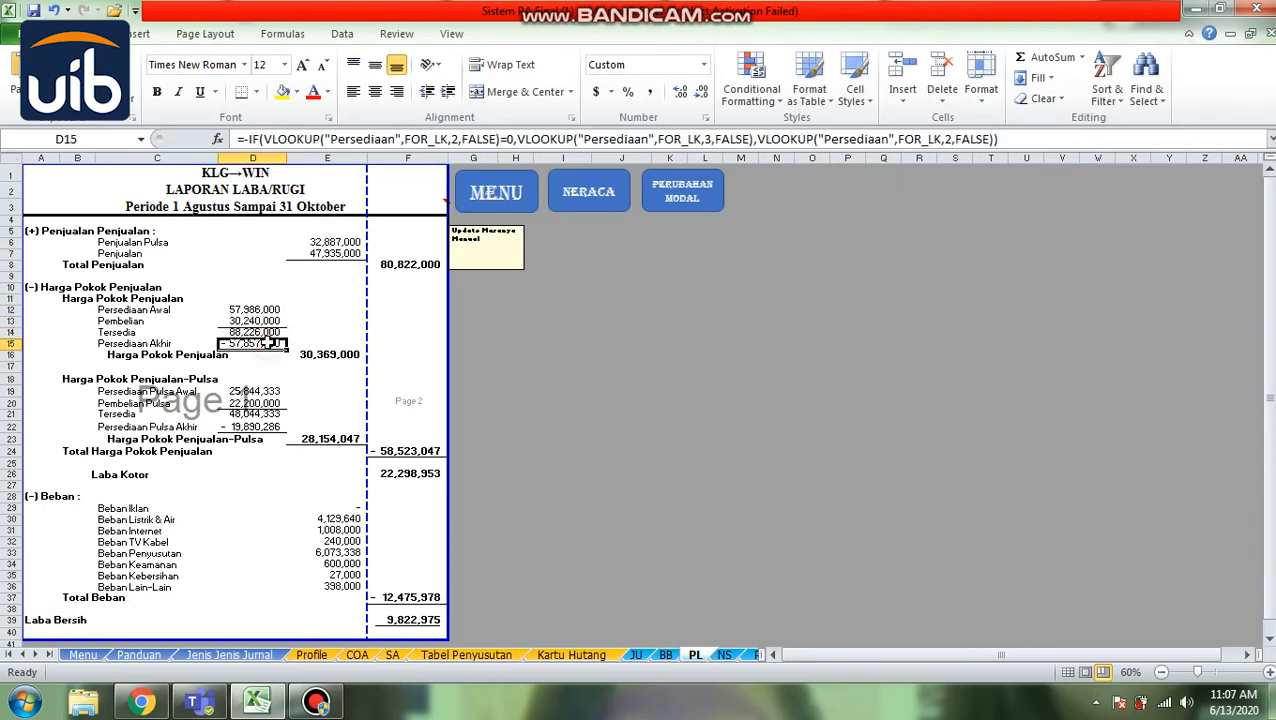
pyautogui.click(337, 357)
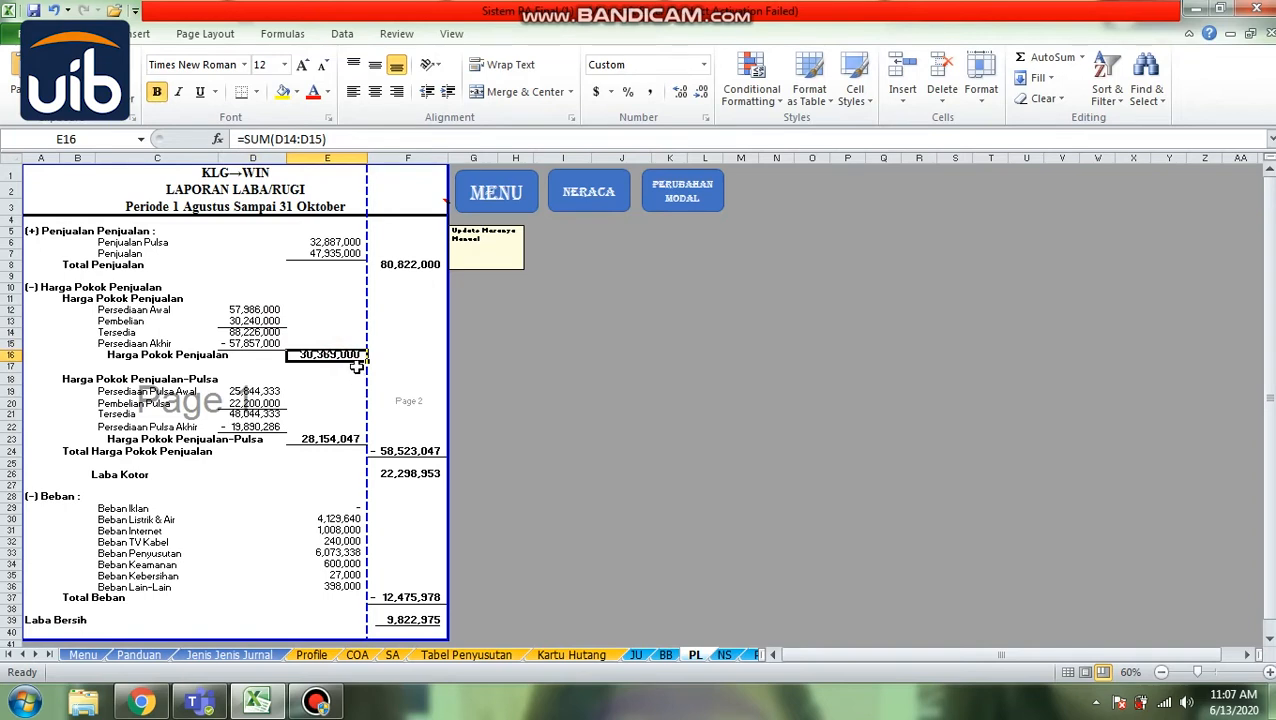
pyautogui.click(371, 367)
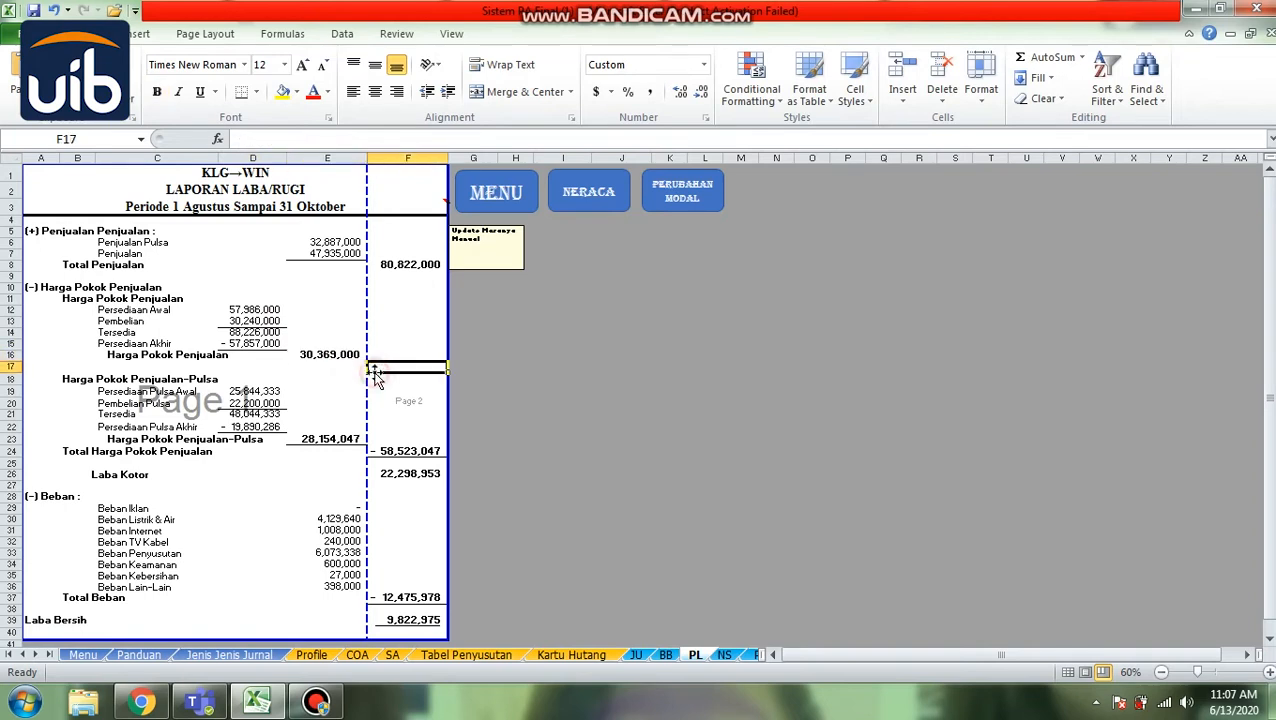
pyautogui.click(408, 354)
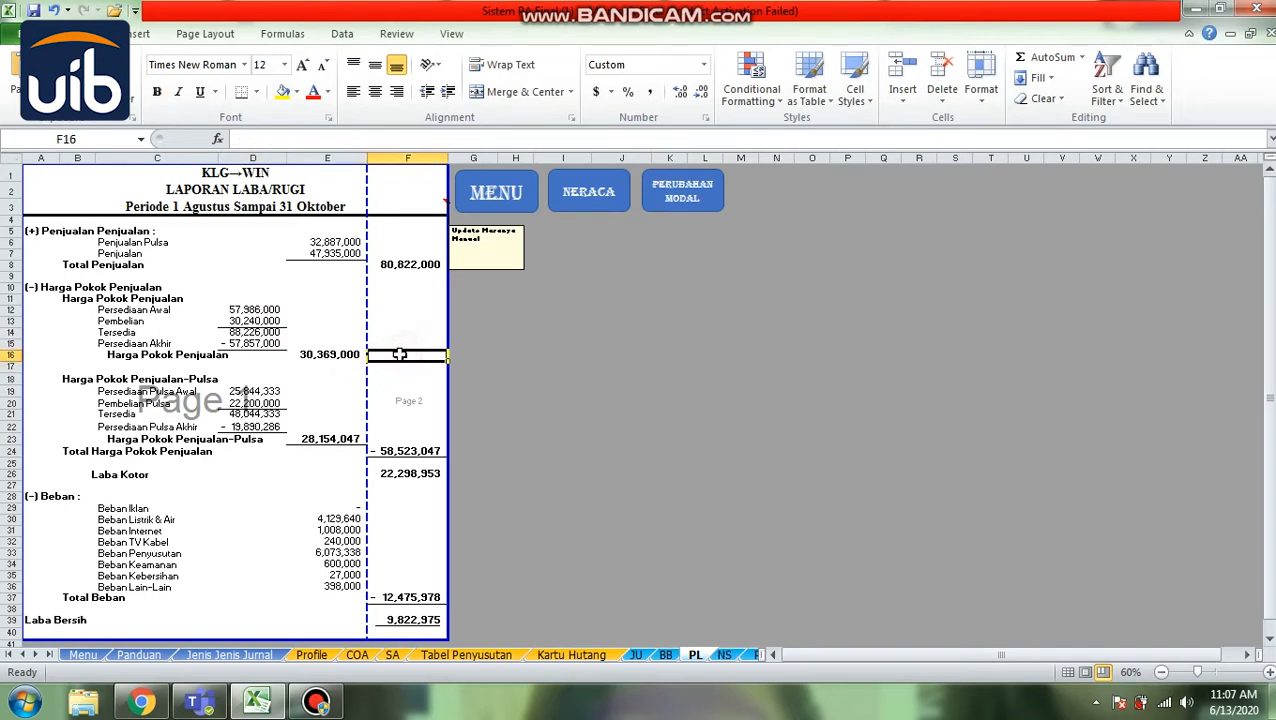
# Examine the Pembelian Pulsa lookup, the Total Harga Pokok Penjualan row and the Laba Kotor formula.
pyautogui.click(228, 404)
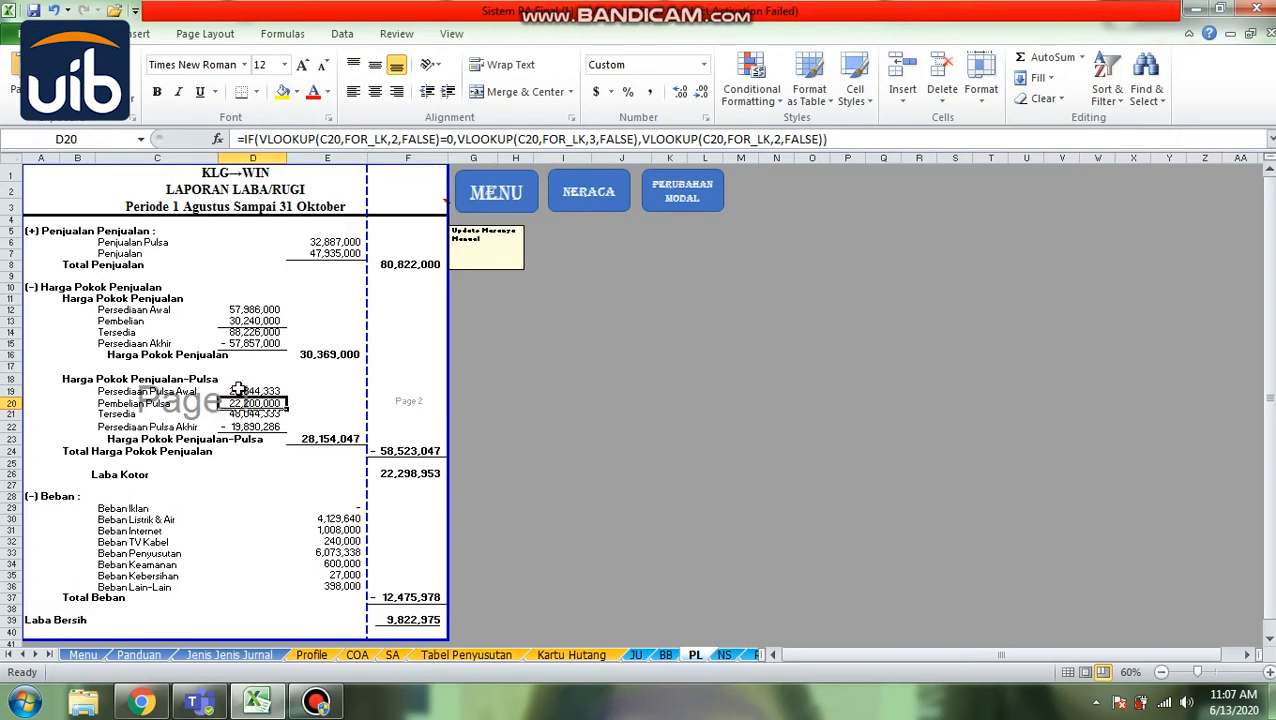
pyautogui.click(210, 452)
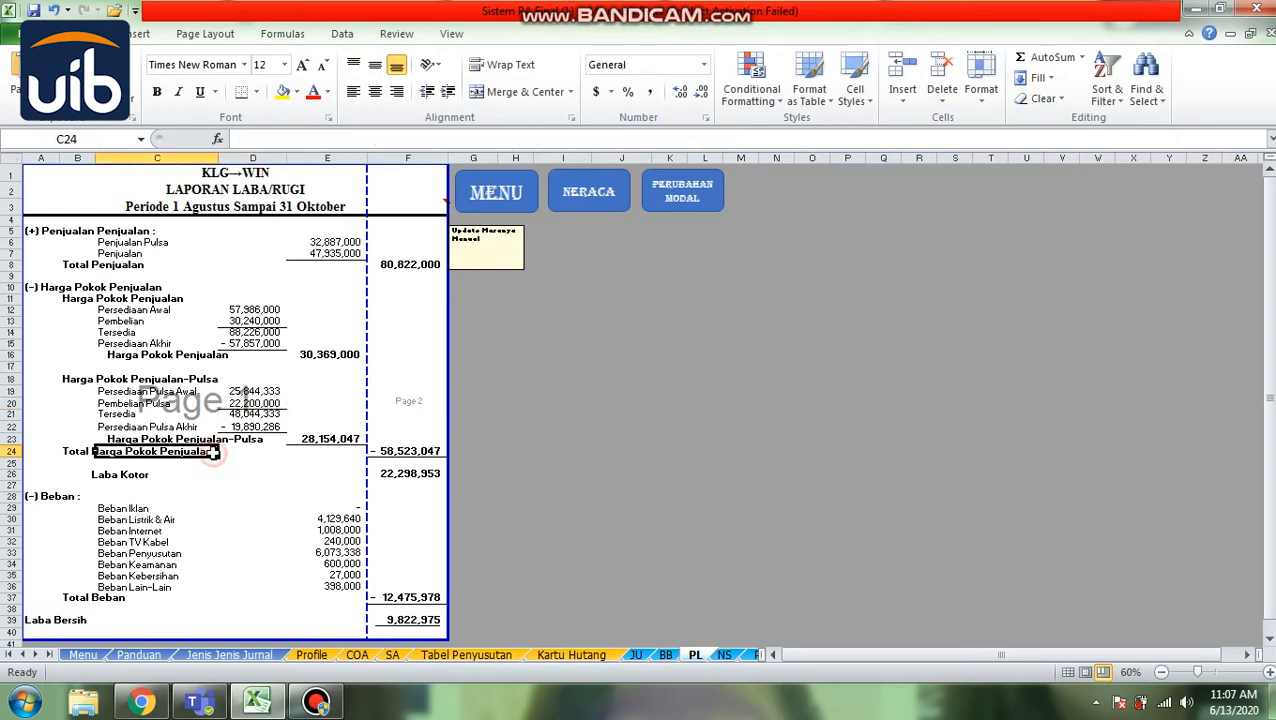
pyautogui.click(424, 474)
pyautogui.click(457, 497)
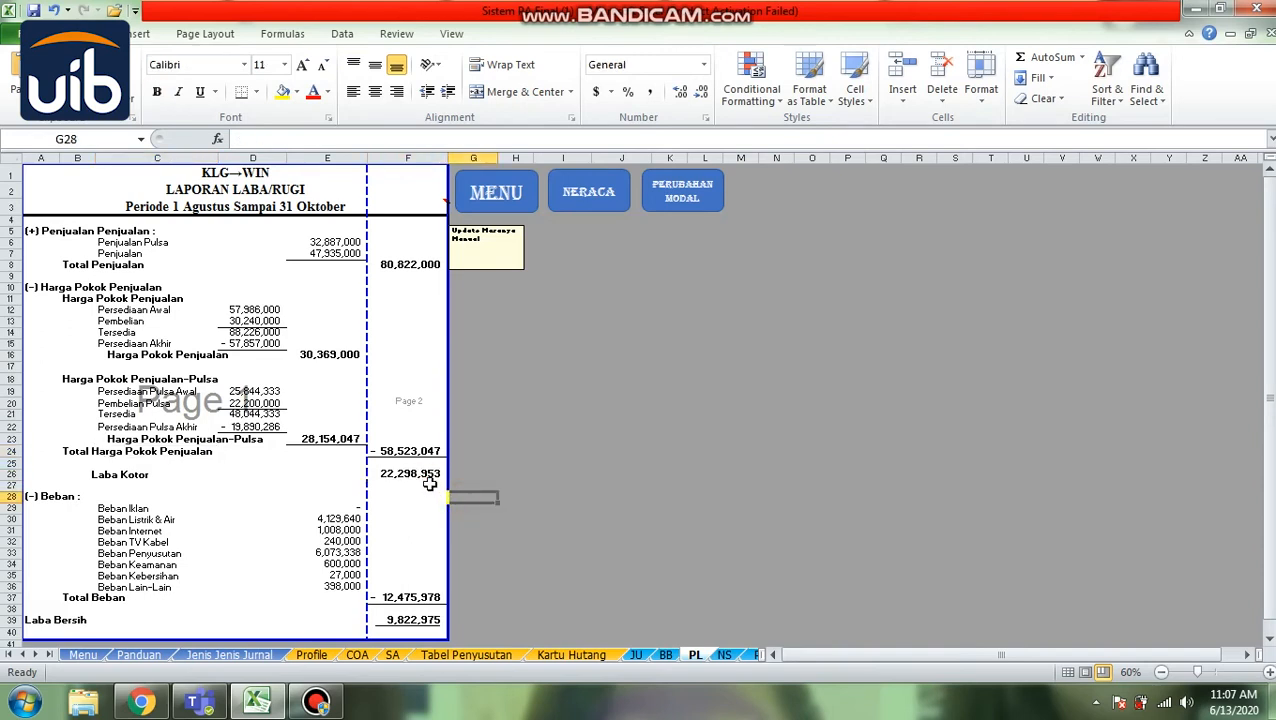
pyautogui.click(436, 475)
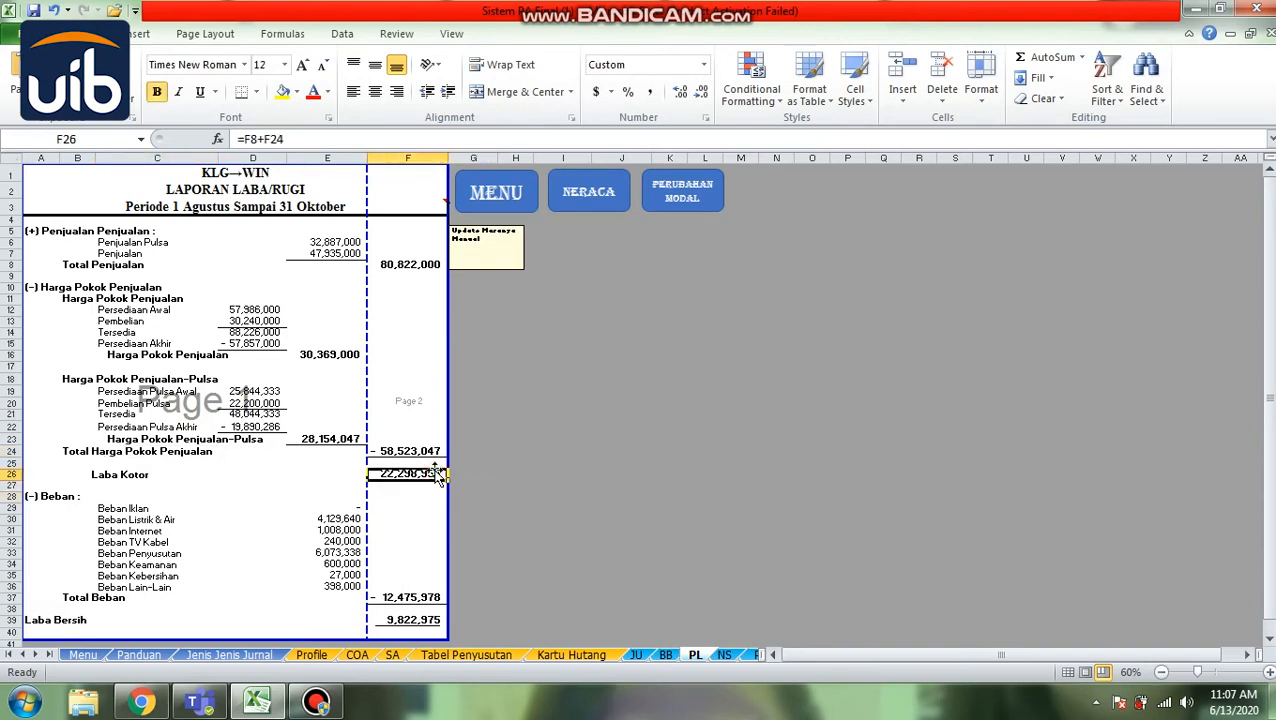
# Inspect the Beban Keamanan and Laba Bersih formulas, and revisit the Tersedia and Persediaan Akhir rows.
pyautogui.click(322, 565)
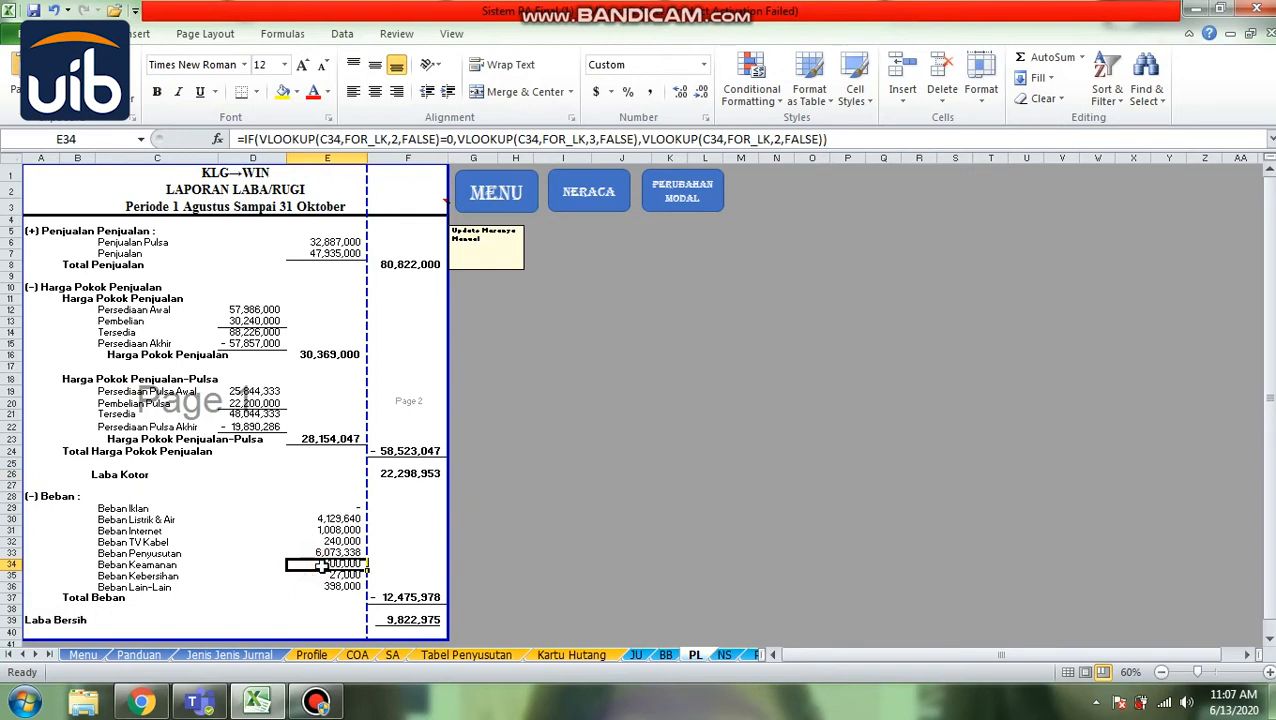
pyautogui.click(418, 620)
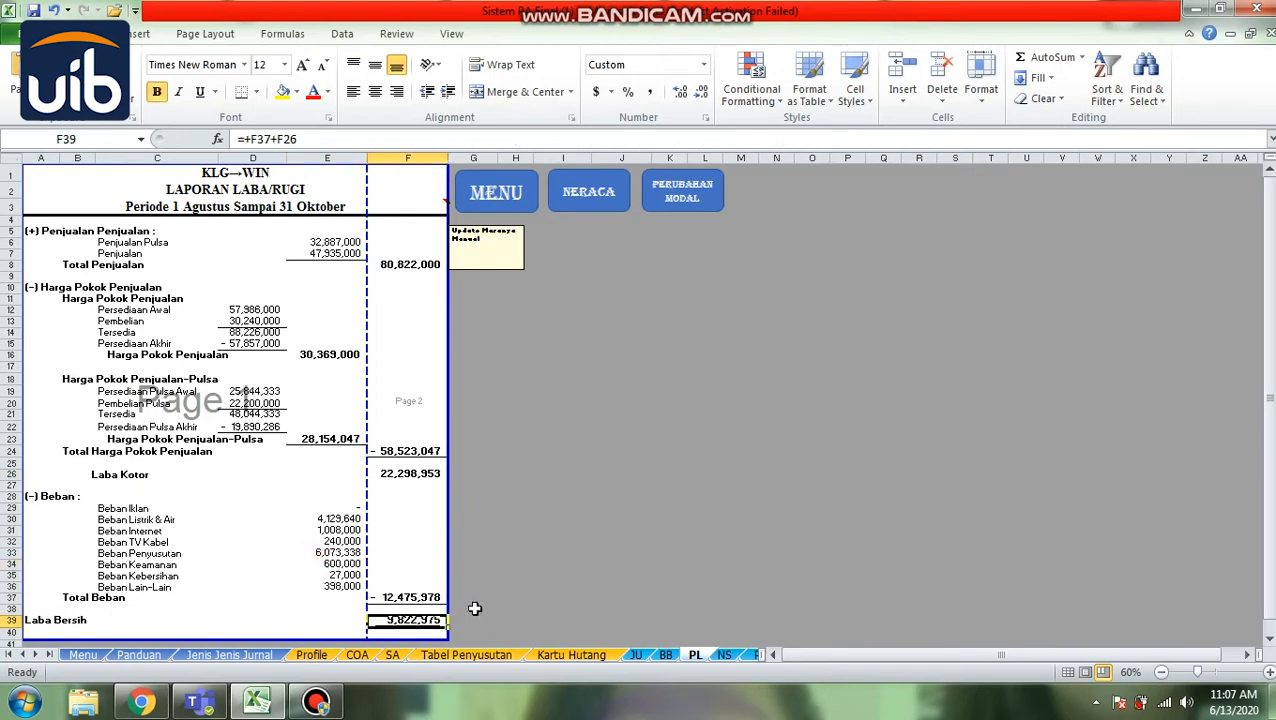
pyautogui.click(475, 608)
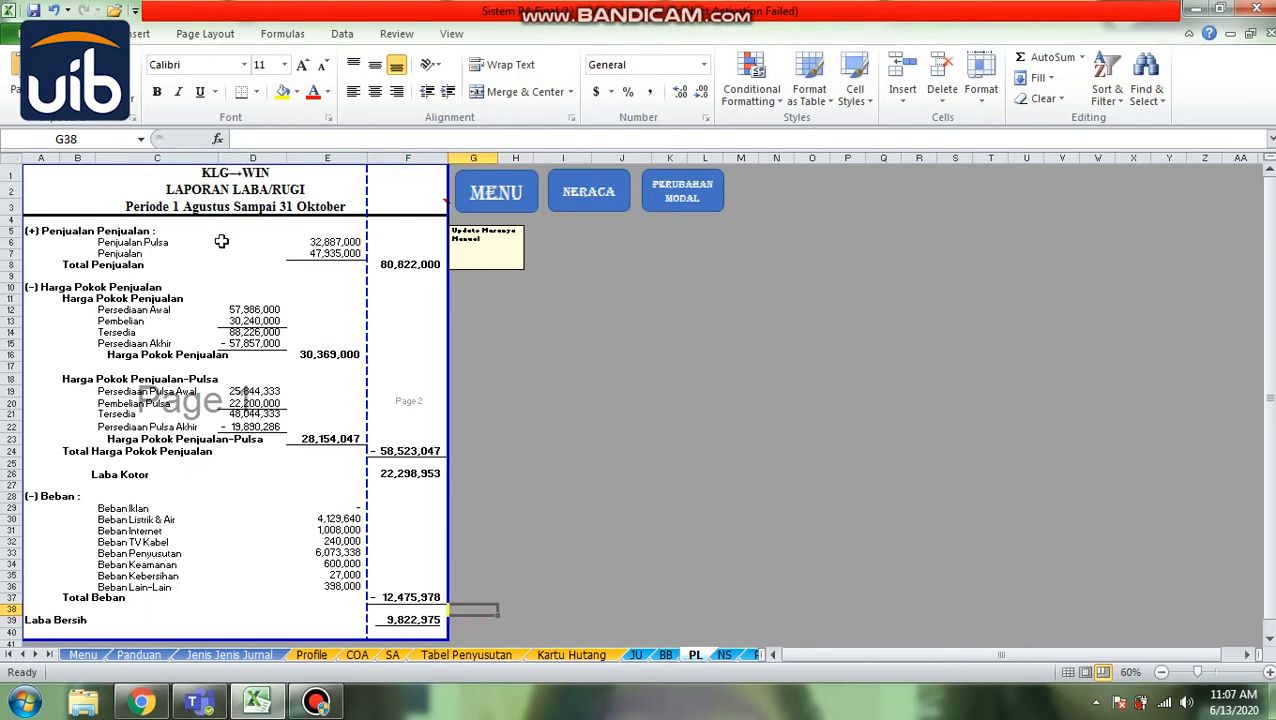
pyautogui.click(243, 332)
pyautogui.click(167, 344)
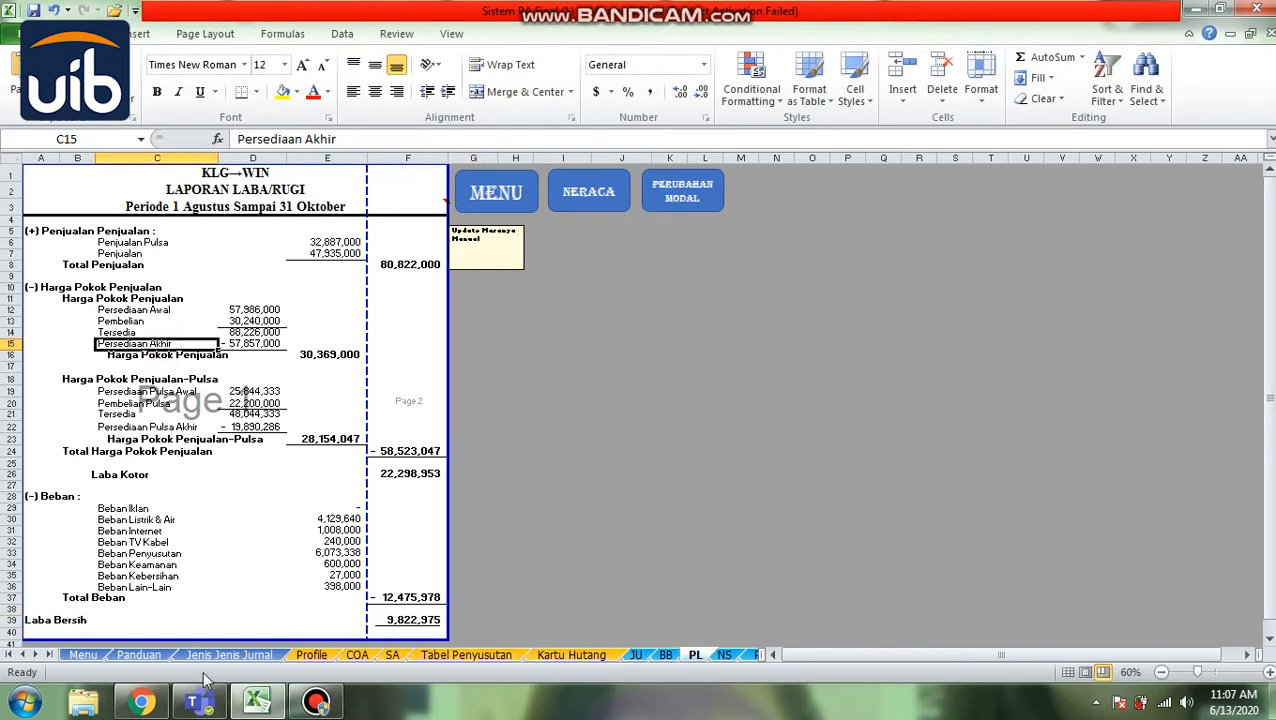
# Read the Panduan guide's entries on Laporan Laba Rugi and Laporan Perubahan Modal, continuing down to the Keterangan notes.
pyautogui.click(139, 655)
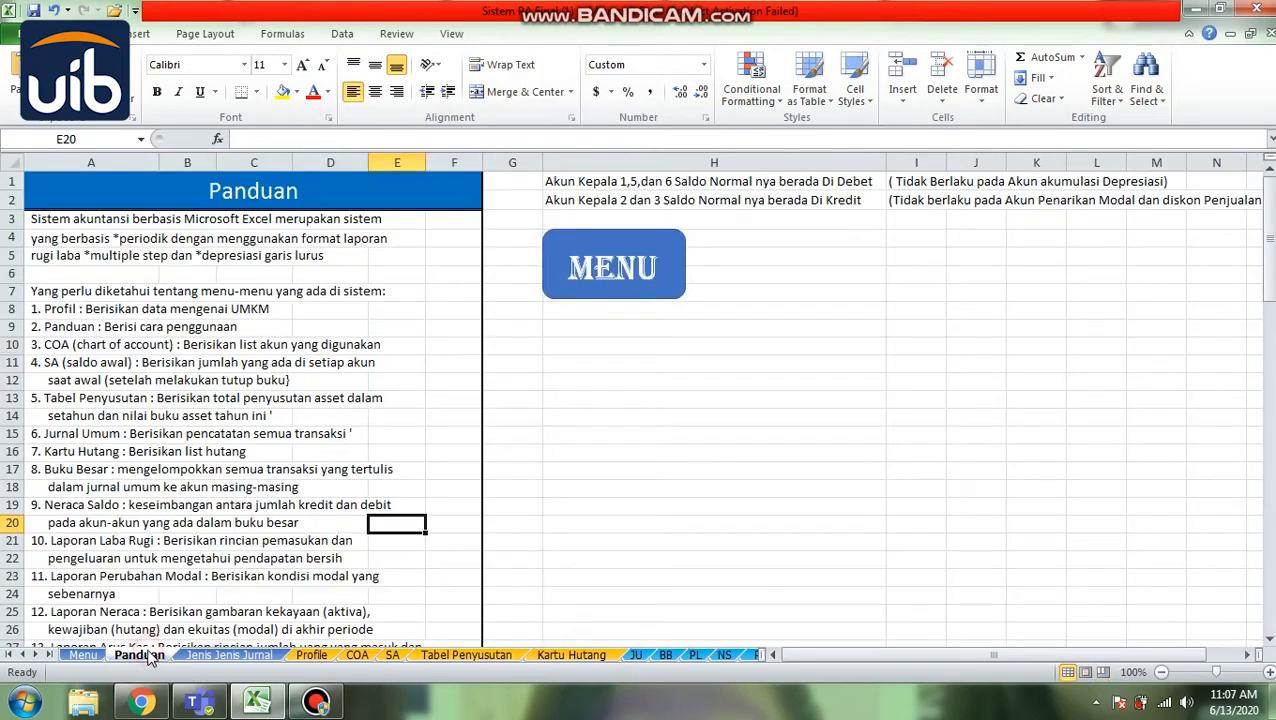
pyautogui.click(153, 556)
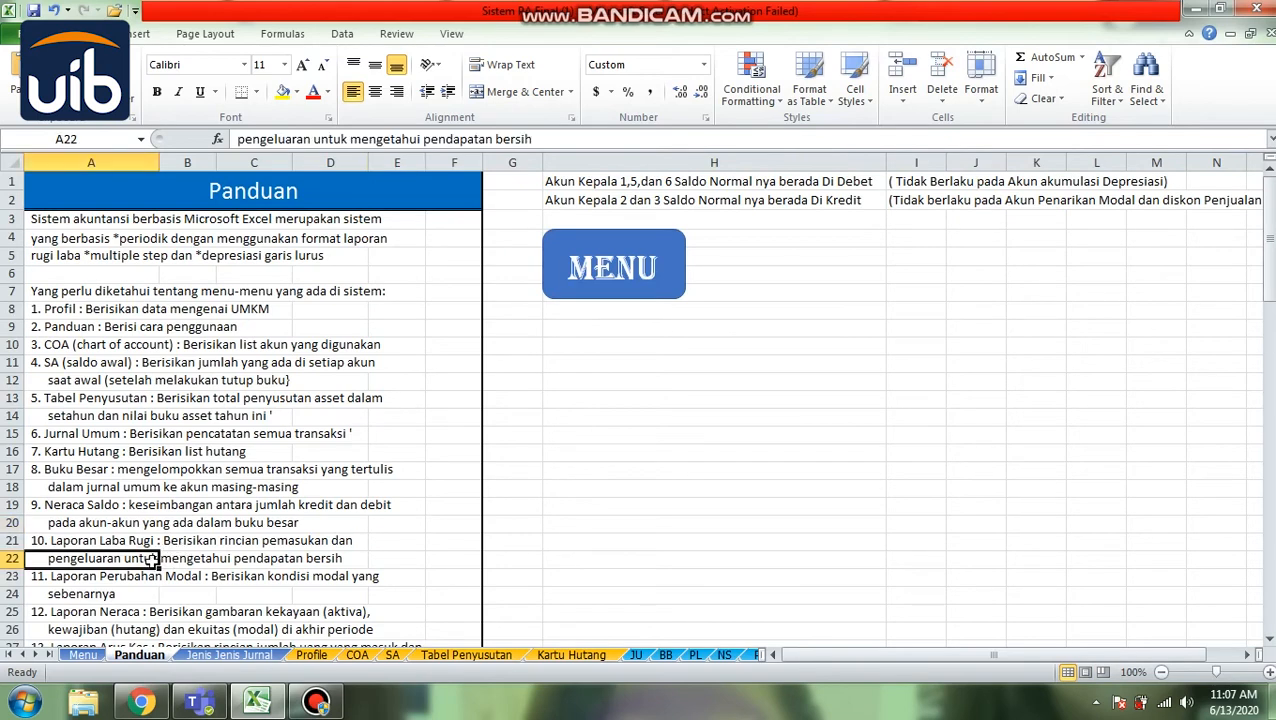
pyautogui.click(149, 578)
pyautogui.press('Down')
pyautogui.press('Down')
pyautogui.press('Down')
pyautogui.press('Down')
pyautogui.press('Down')
pyautogui.press('Down')
pyautogui.press('Down')
pyautogui.press('Down')
pyautogui.press('Down')
pyautogui.press('Down')
pyautogui.press('Down')
pyautogui.press('Down')
pyautogui.press('Down')
pyautogui.press('Down')
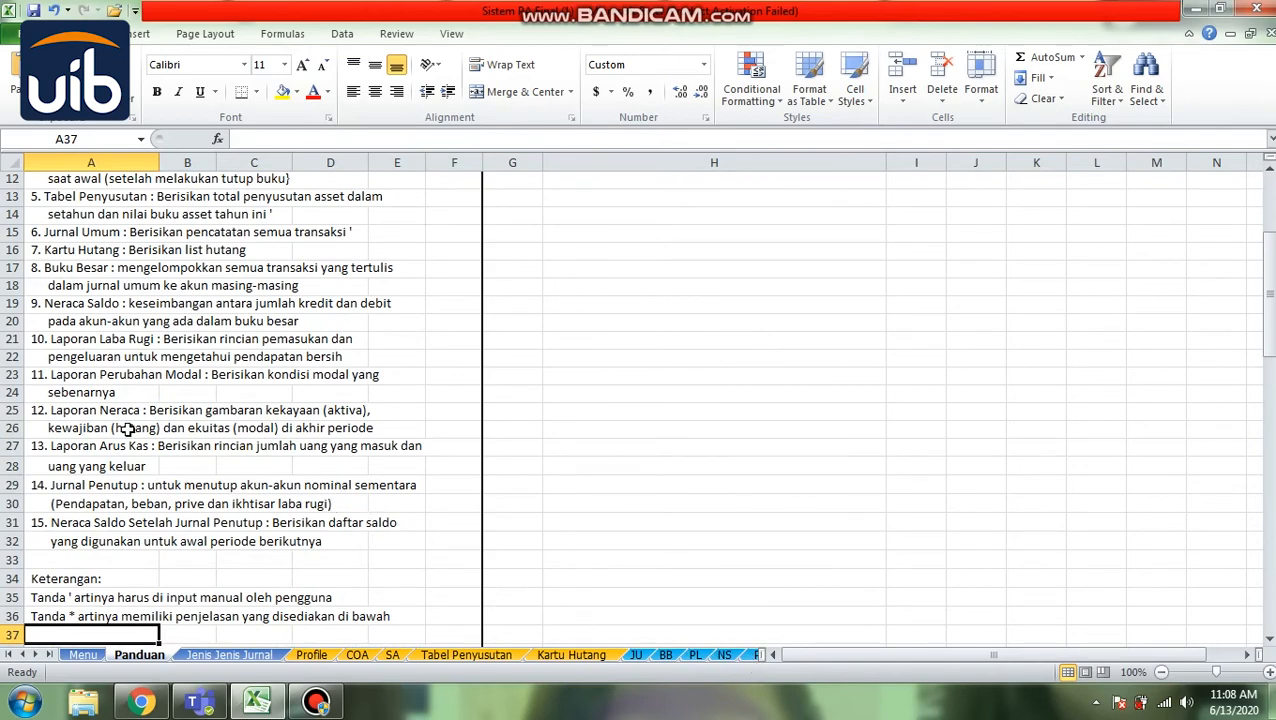
# Open the Perubahan Modal sheet and inspect the Modal Awal, Laba Bersih and Modal Akhir formulas.
pyautogui.click(49, 655)
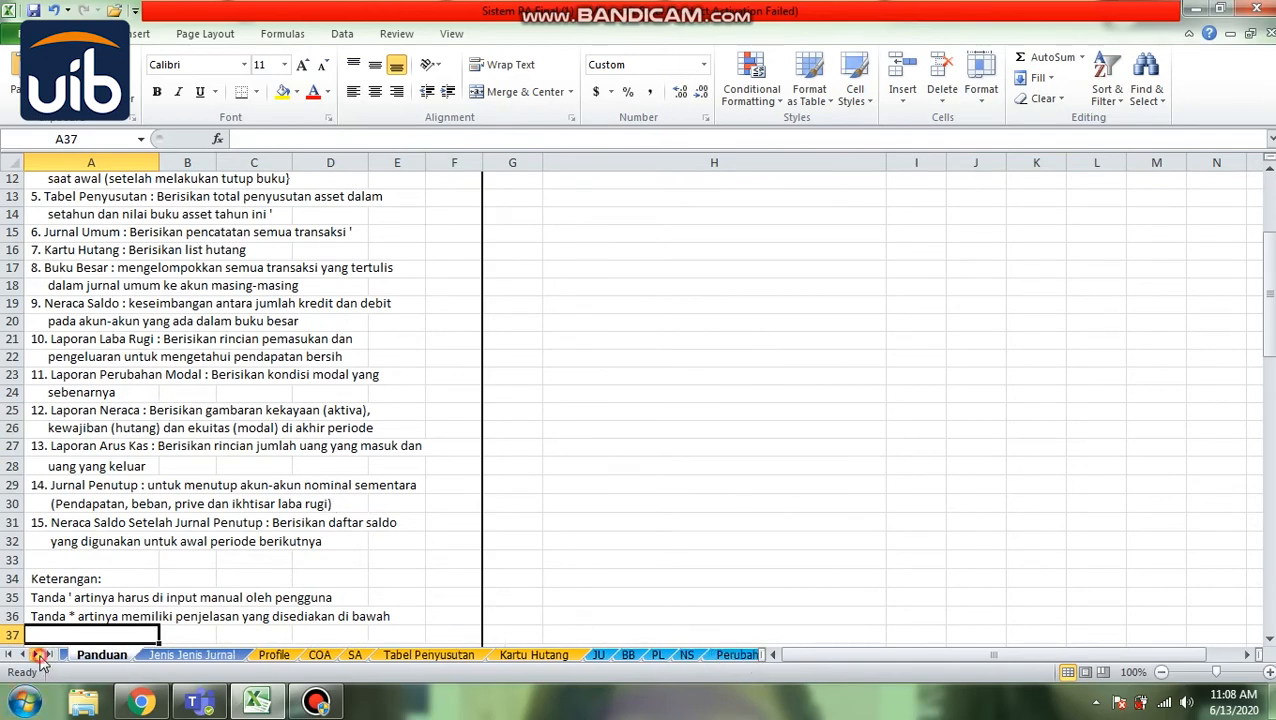
pyautogui.click(727, 656)
pyautogui.click(270, 277)
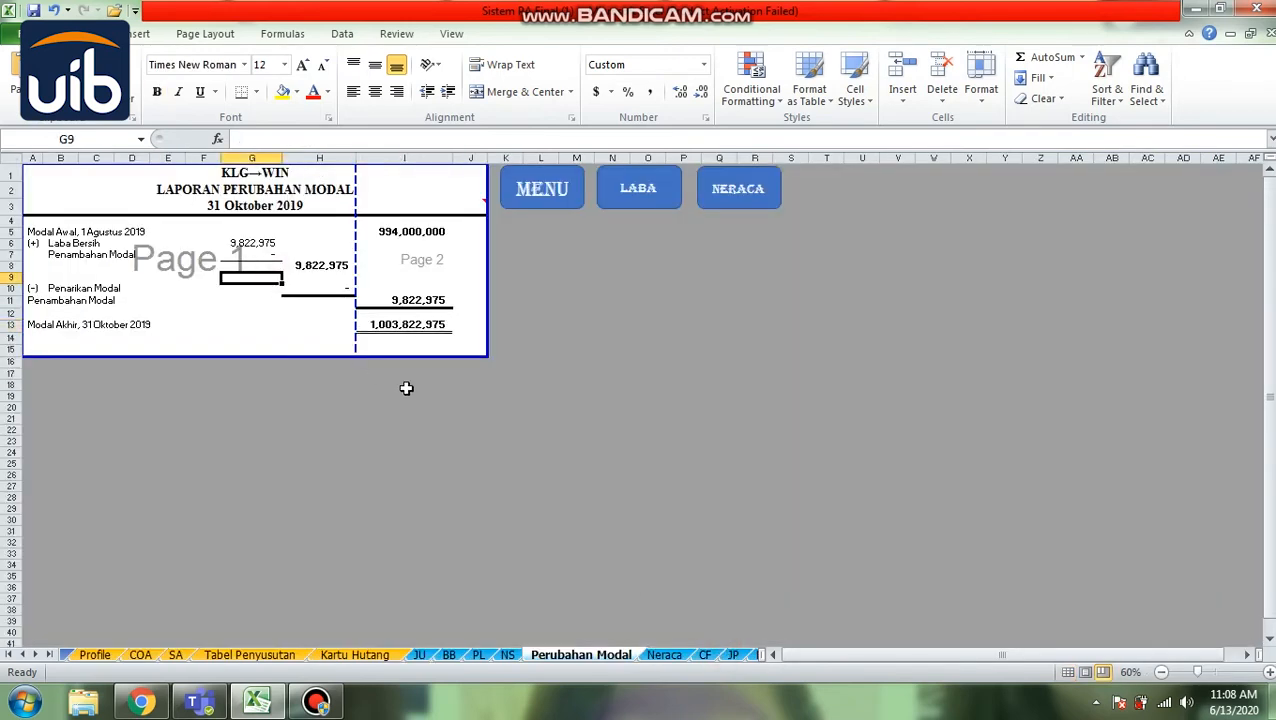
pyautogui.click(424, 233)
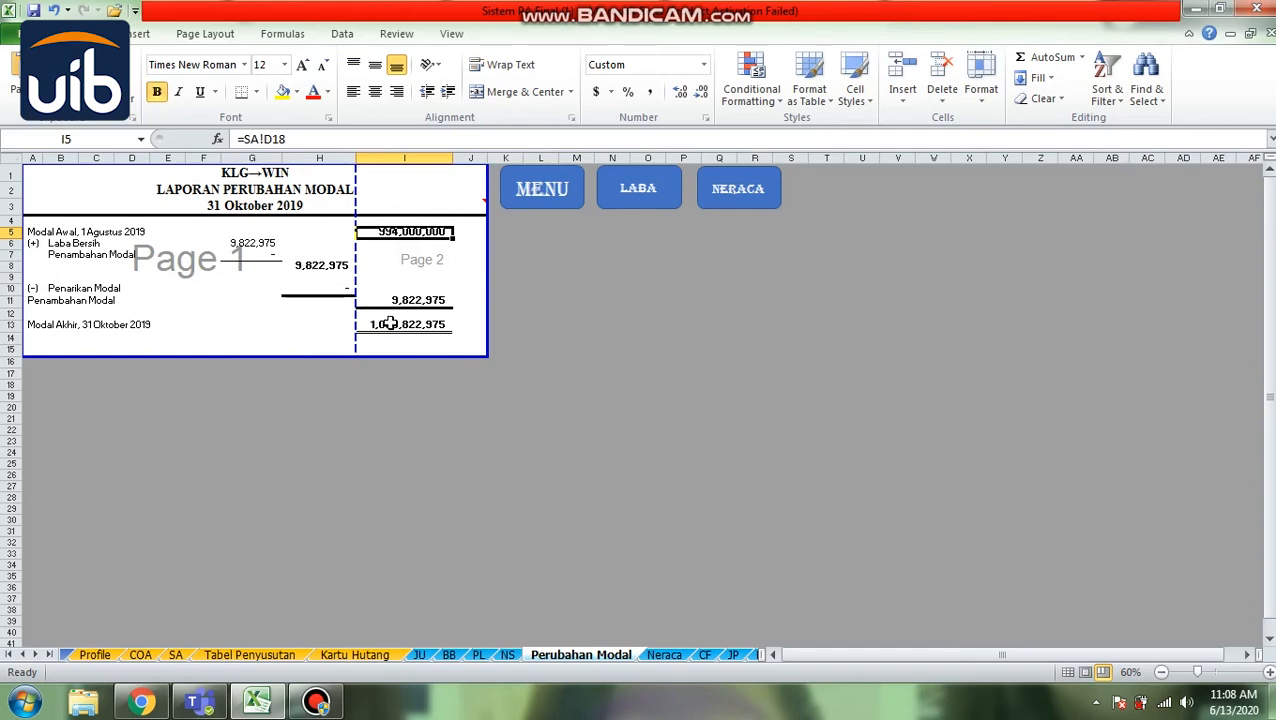
pyautogui.click(287, 246)
pyautogui.click(272, 244)
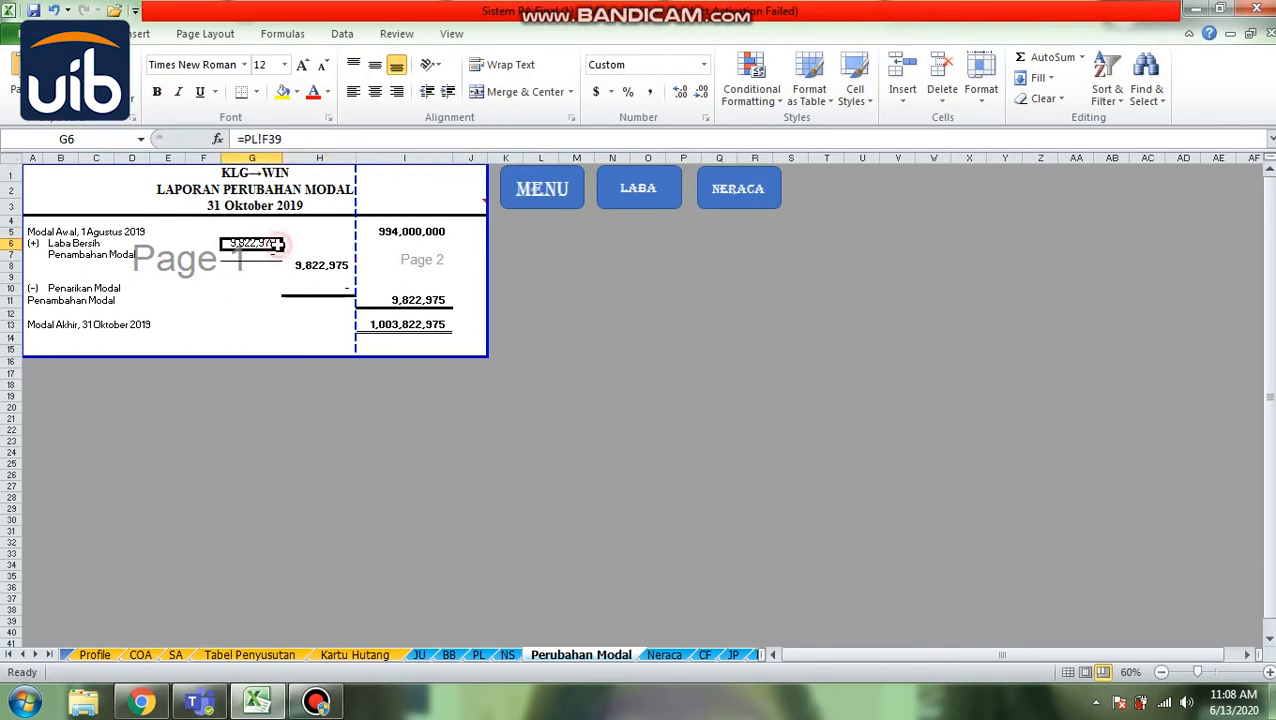
pyautogui.click(381, 333)
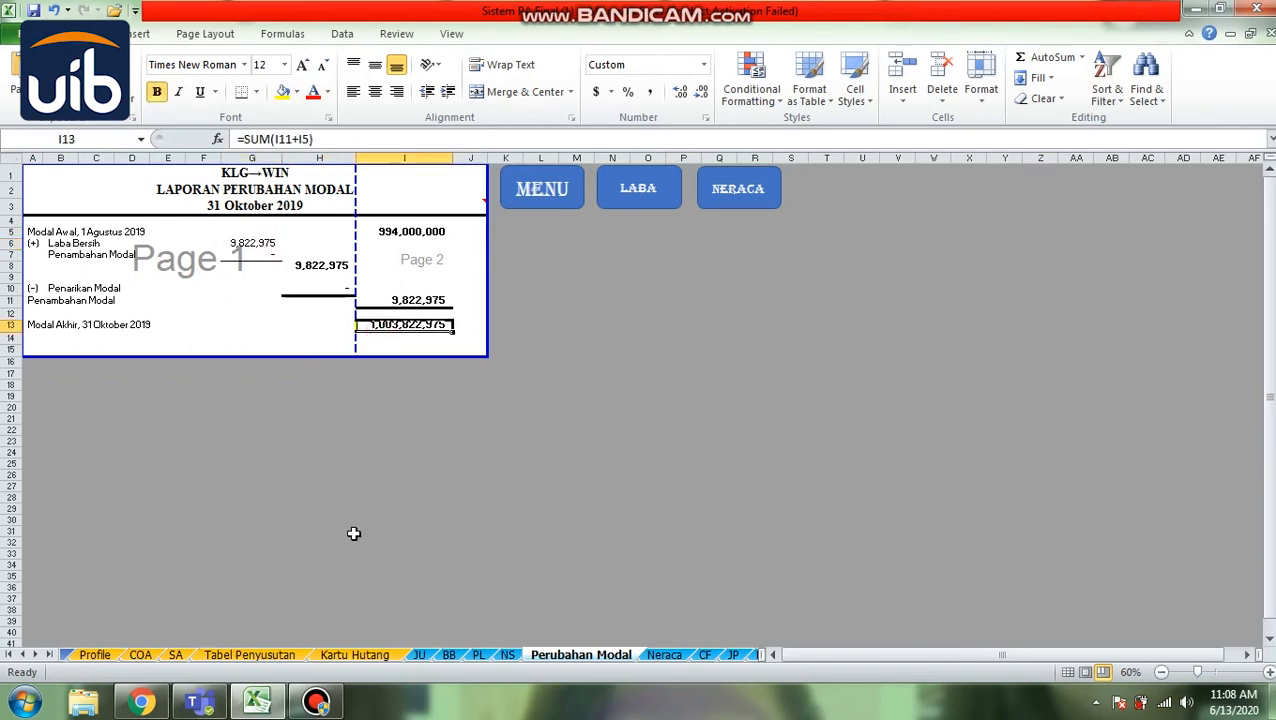
pyautogui.click(411, 340)
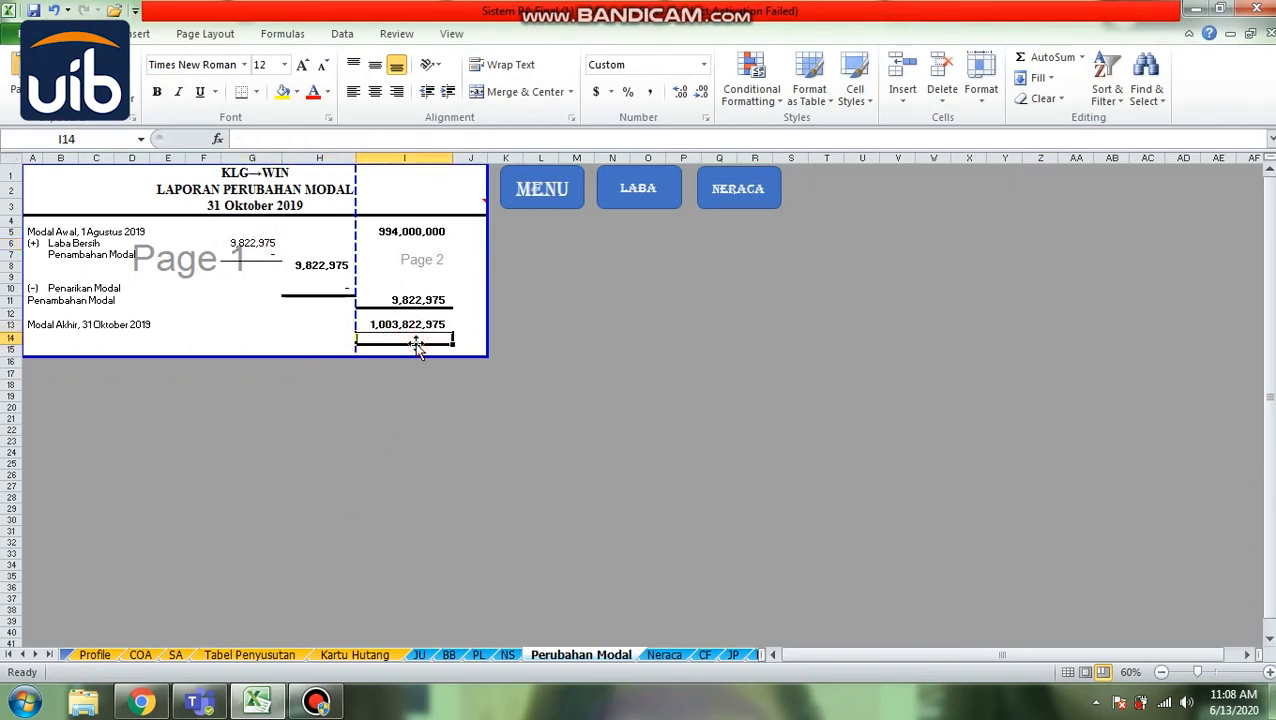
# Return to the Panduan guide and read entry 12 on Laporan Neraca.
pyautogui.click(90, 655)
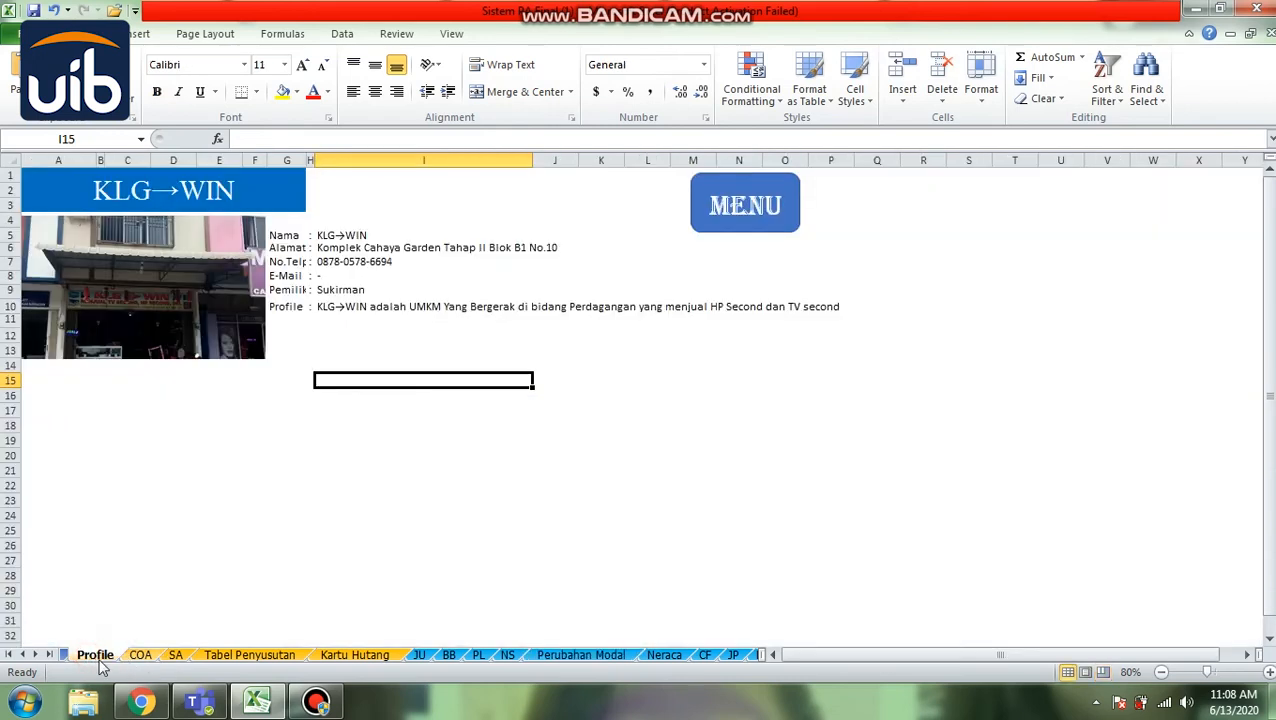
pyautogui.click(22, 655)
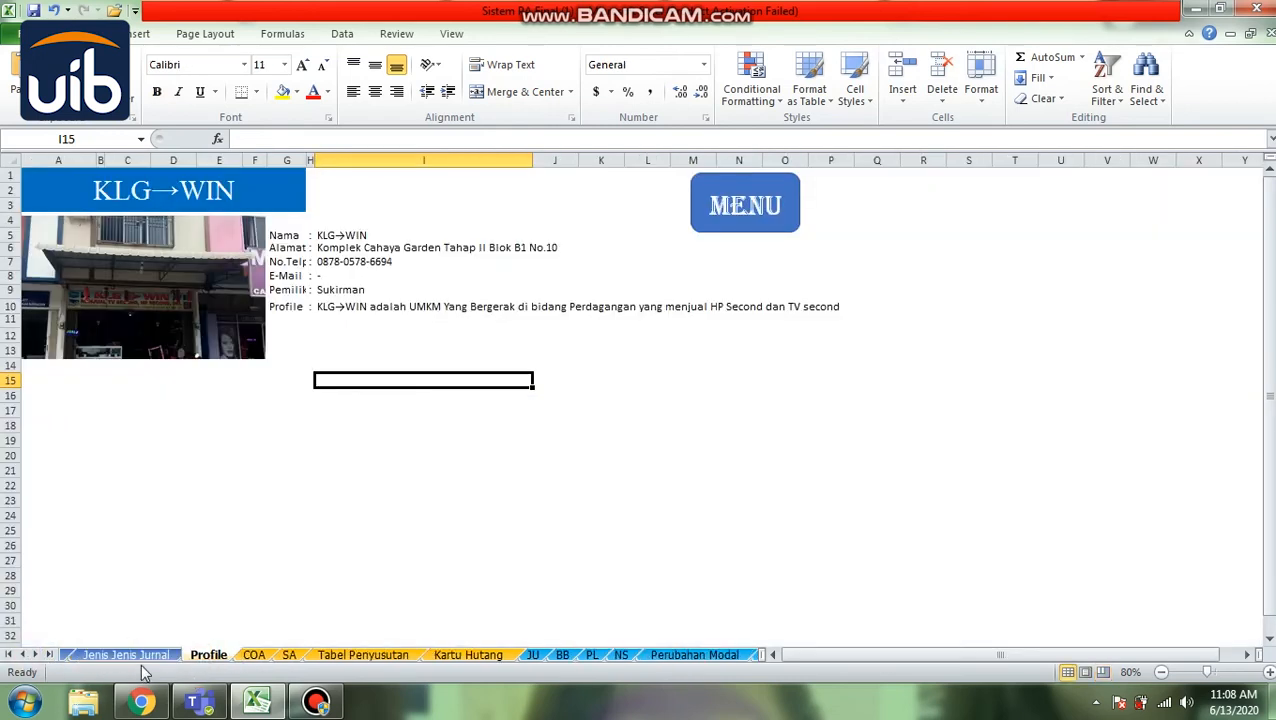
pyautogui.click(22, 655)
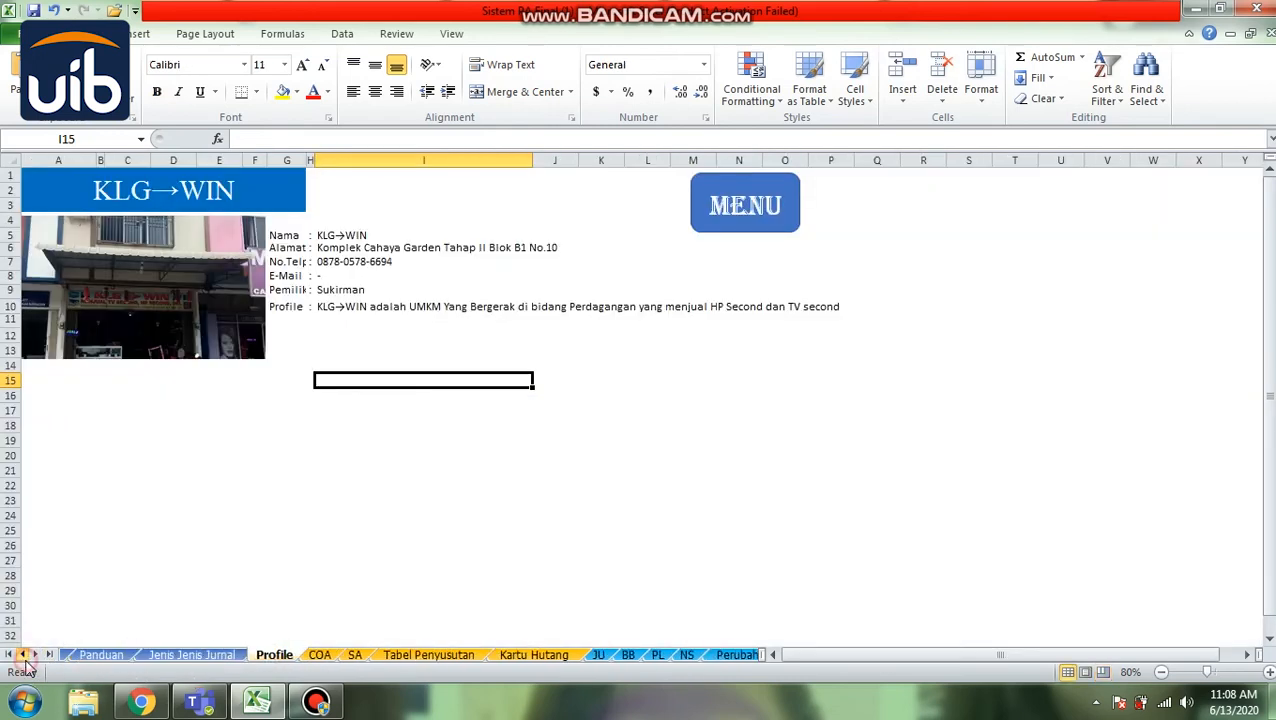
pyautogui.click(108, 657)
pyautogui.click(225, 392)
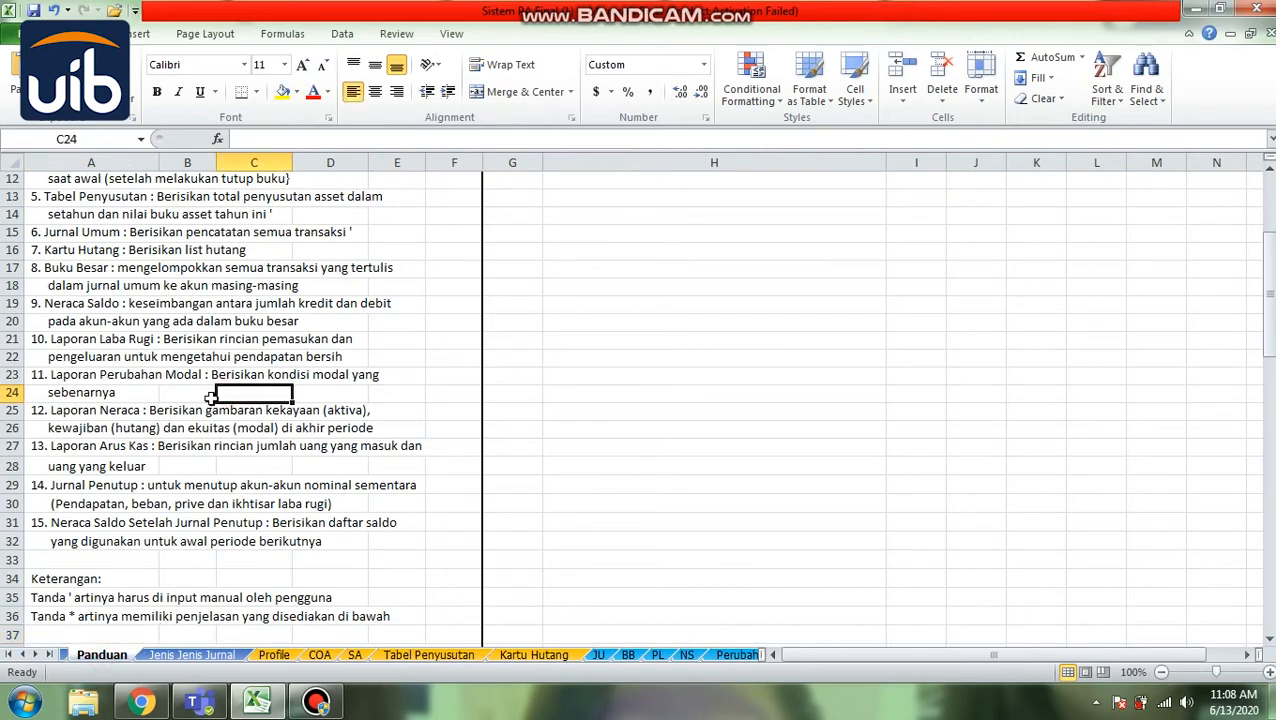
pyautogui.click(140, 415)
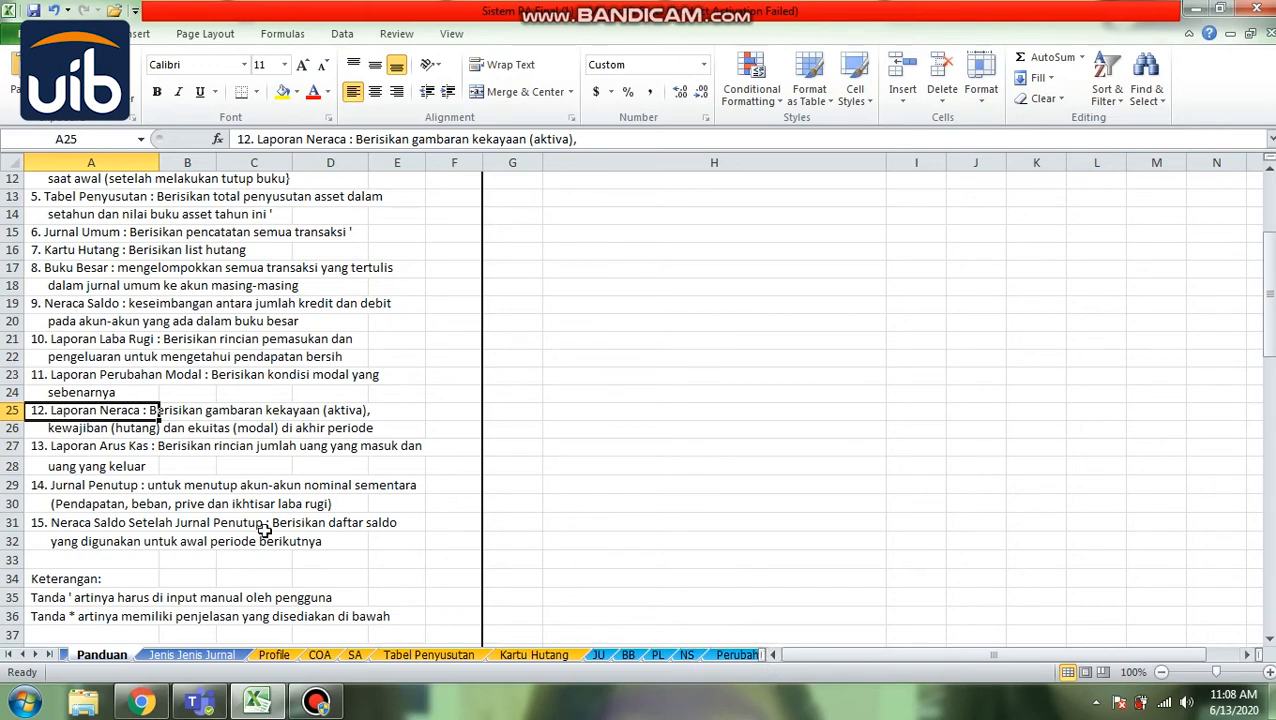
# Open the Neraca sheet and examine the Total Aset Lancar formula and the asset rows down to TOTAL AKTIVA.
pyautogui.click(35, 655)
pyautogui.click(35, 655)
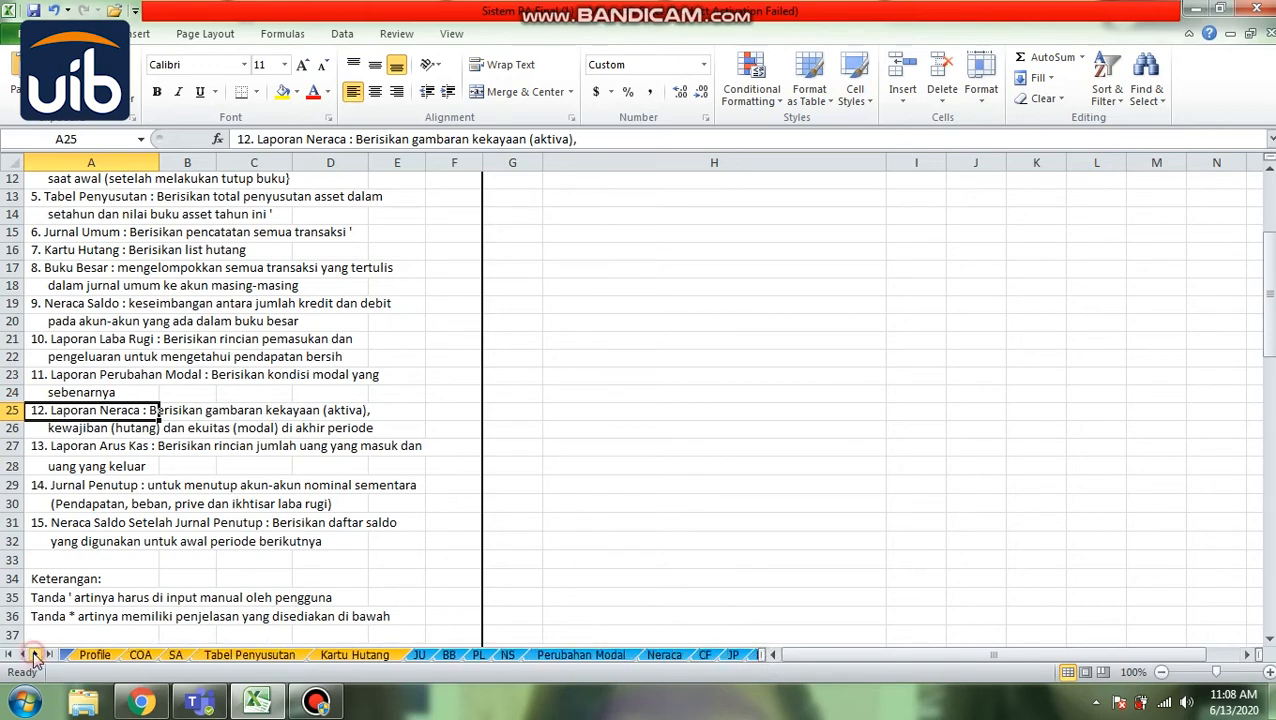
pyautogui.click(664, 655)
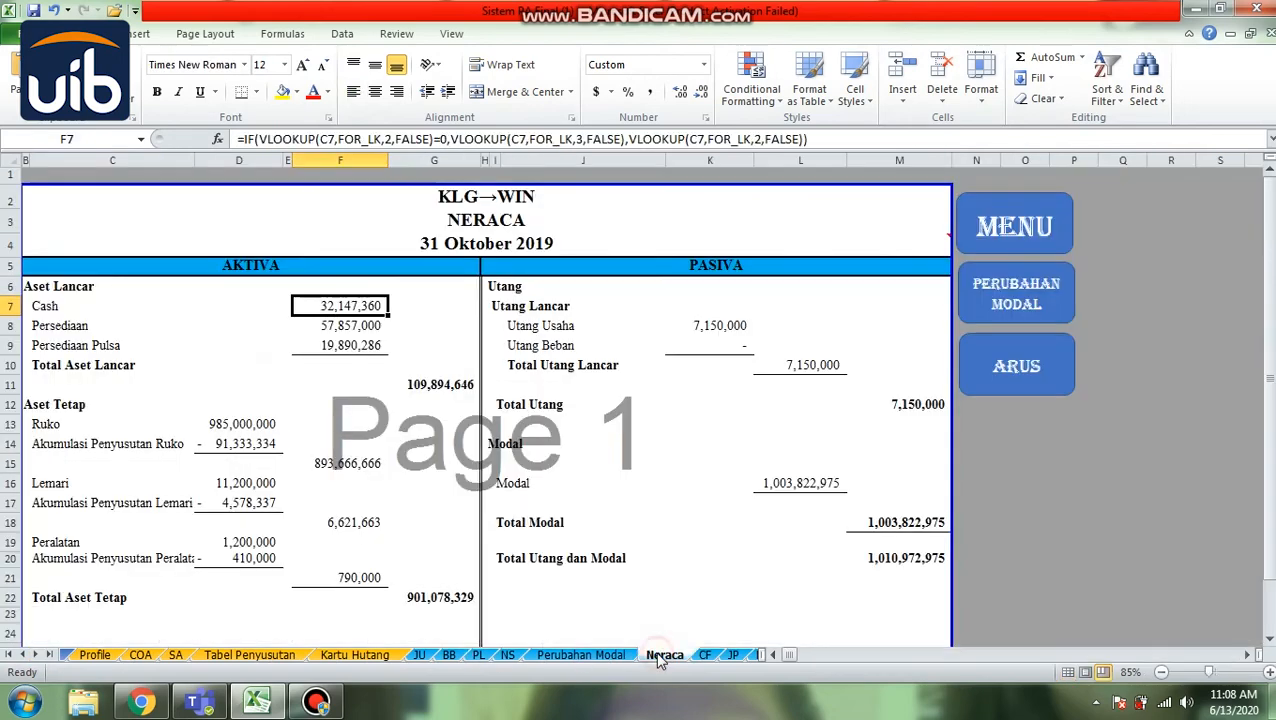
pyautogui.click(430, 385)
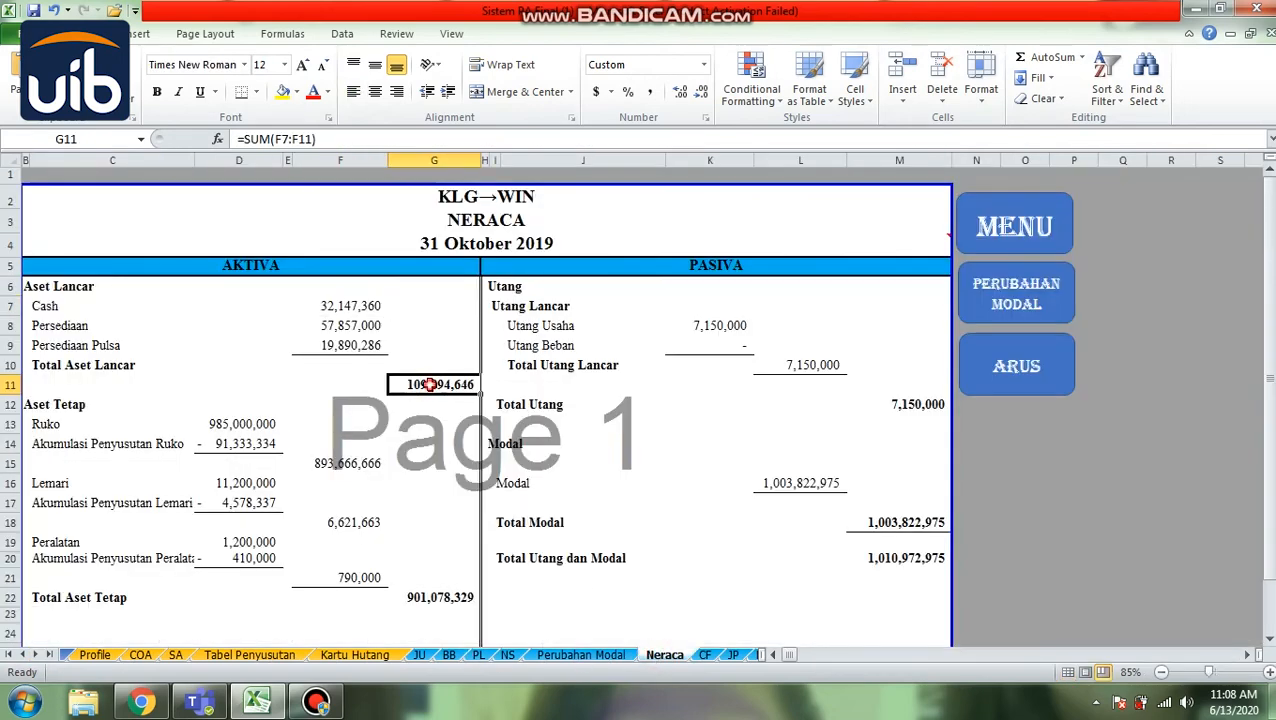
pyautogui.click(263, 347)
pyautogui.press('Down')
pyautogui.press('Down')
pyautogui.press('Down')
pyautogui.press('Down')
pyautogui.press('Down')
pyautogui.press('Down')
pyautogui.press('Down')
pyautogui.press('Down')
pyautogui.press('Down')
pyautogui.press('Down')
pyautogui.press('Down')
pyautogui.press('Down')
pyautogui.press('Down')
pyautogui.press('Down')
pyautogui.press('Down')
pyautogui.press('Down')
pyautogui.press('Down')
pyautogui.press('Down')
pyautogui.press('Down')
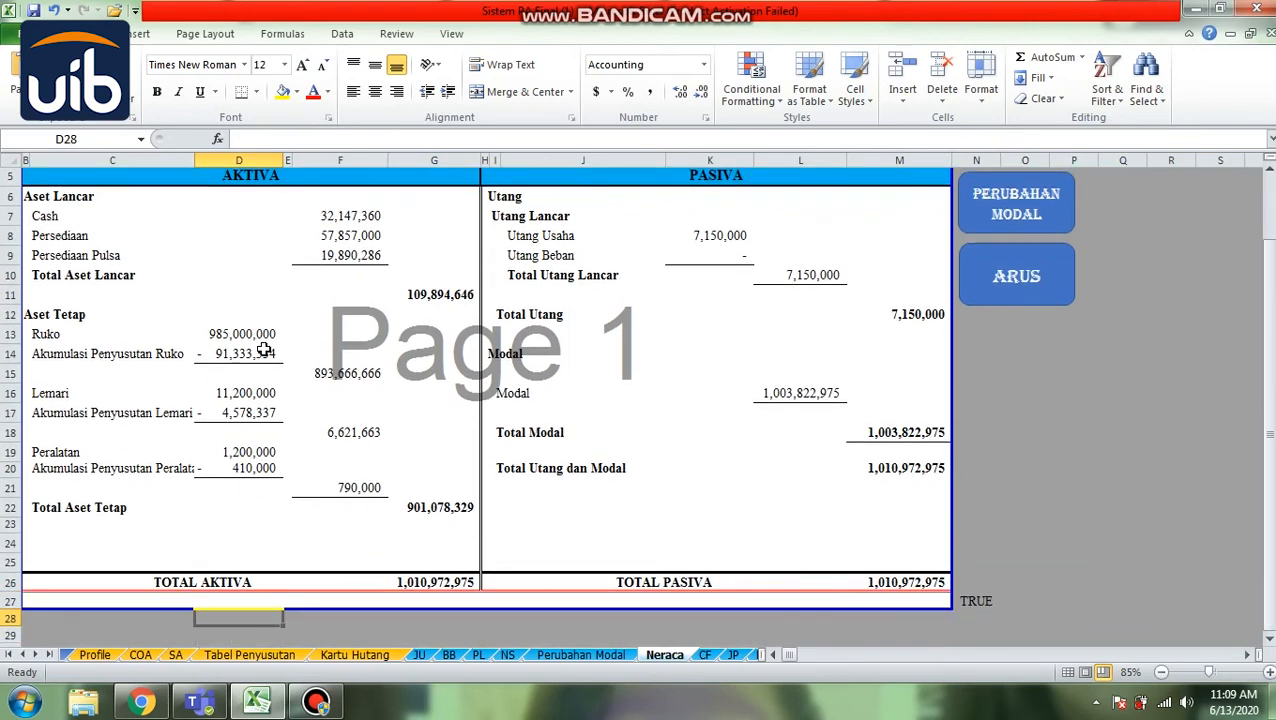
# Examine the liabilities and equity side of the balance sheet and compare TOTAL AKTIVA with TOTAL PASIVA.
pyautogui.click(757, 338)
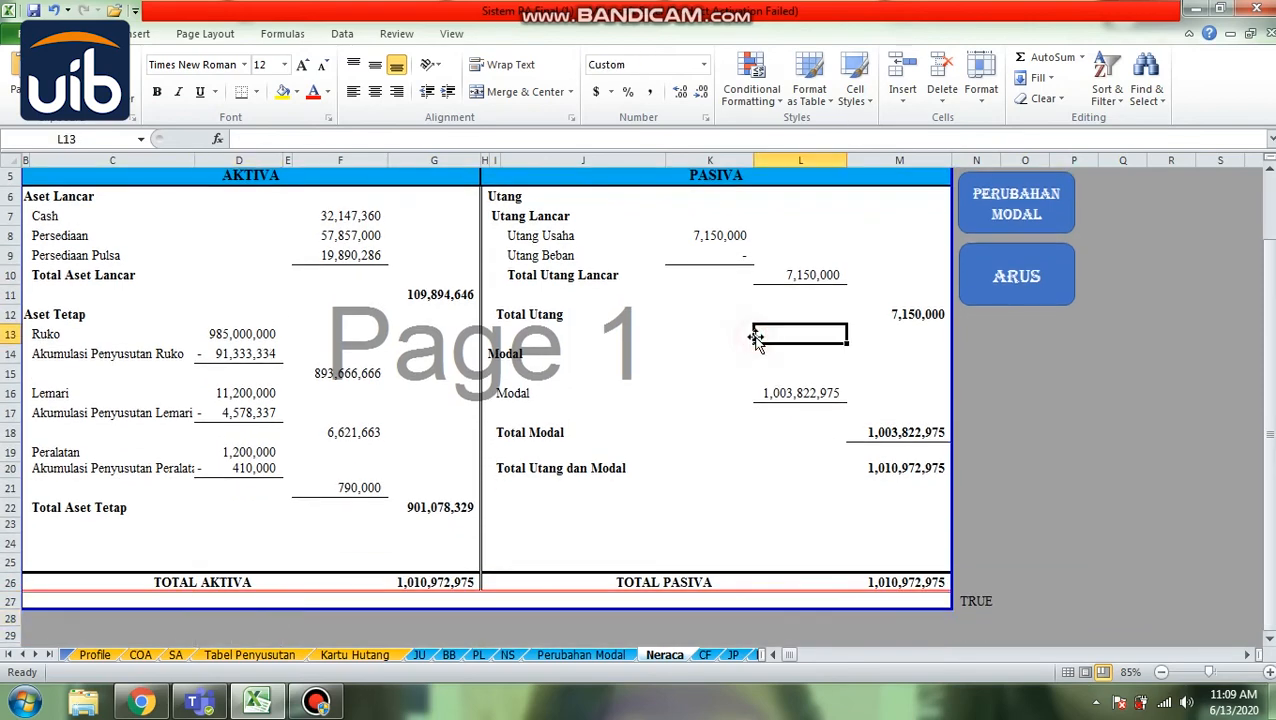
pyautogui.click(450, 584)
pyautogui.click(897, 584)
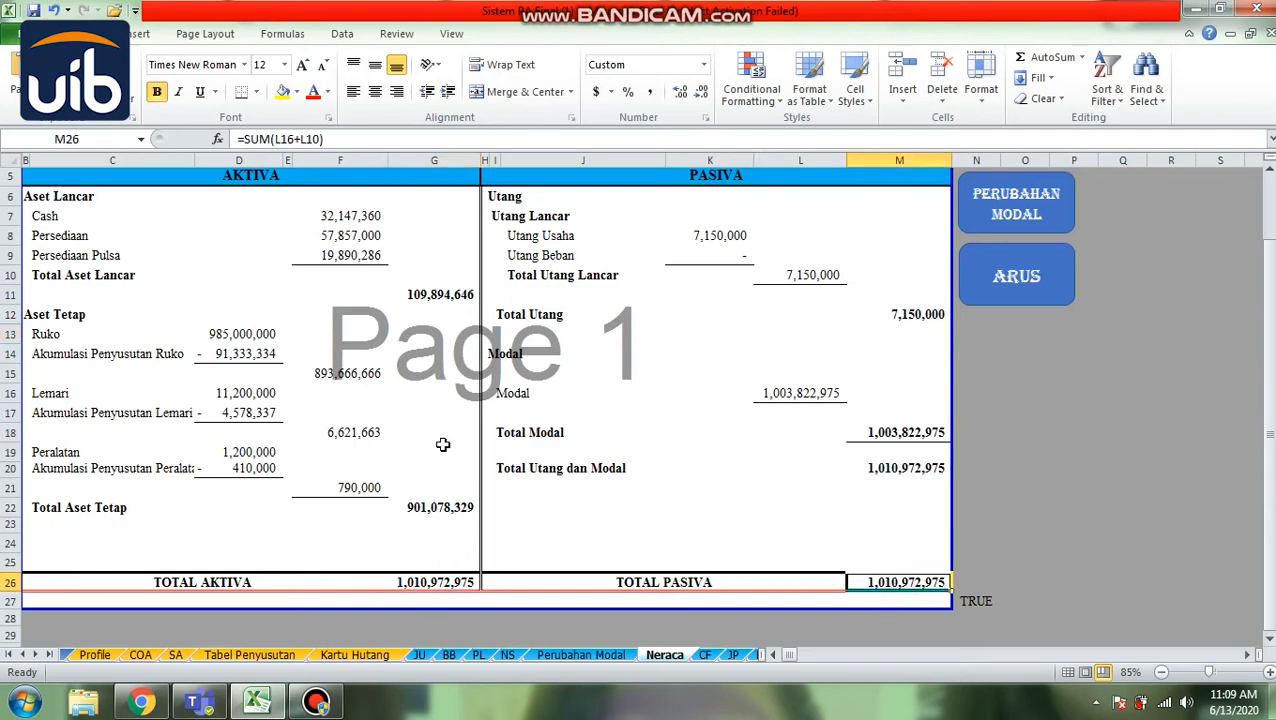
# Return to the Panduan guide and read entry 13 on Laporan Arus Kas.
pyautogui.click(21, 655)
pyautogui.click(21, 655)
pyautogui.click(21, 655)
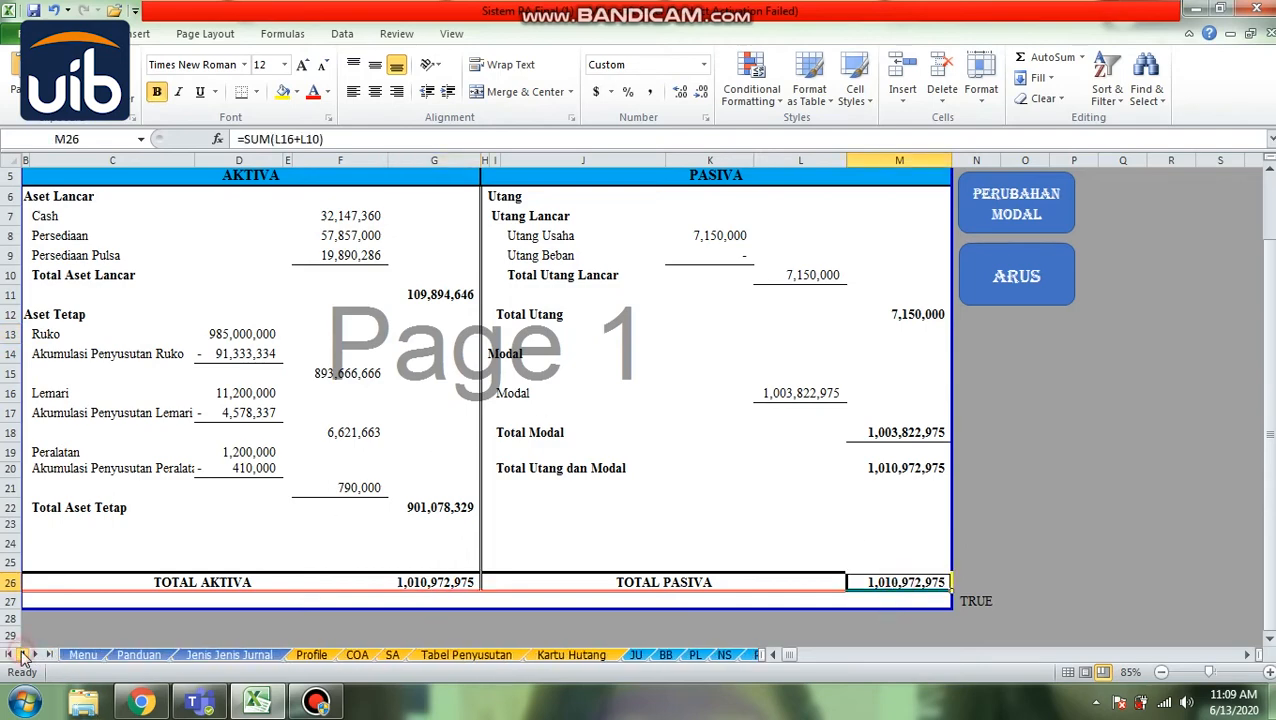
pyautogui.click(138, 655)
pyautogui.click(118, 463)
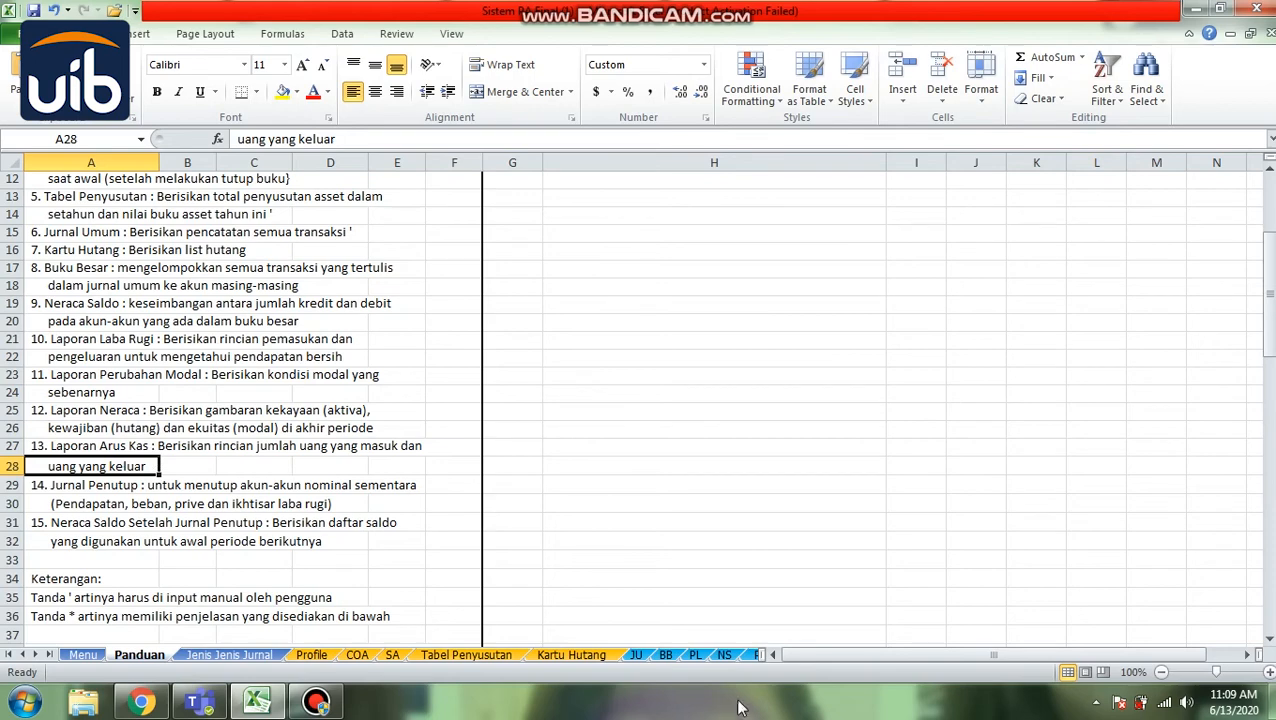
# Open the CF cash flow sheet and inspect the Saldo Akhir and Total Arus Kas Dari Operasional formulas.
pyautogui.doubleClick(36, 655)
pyautogui.click(36, 655)
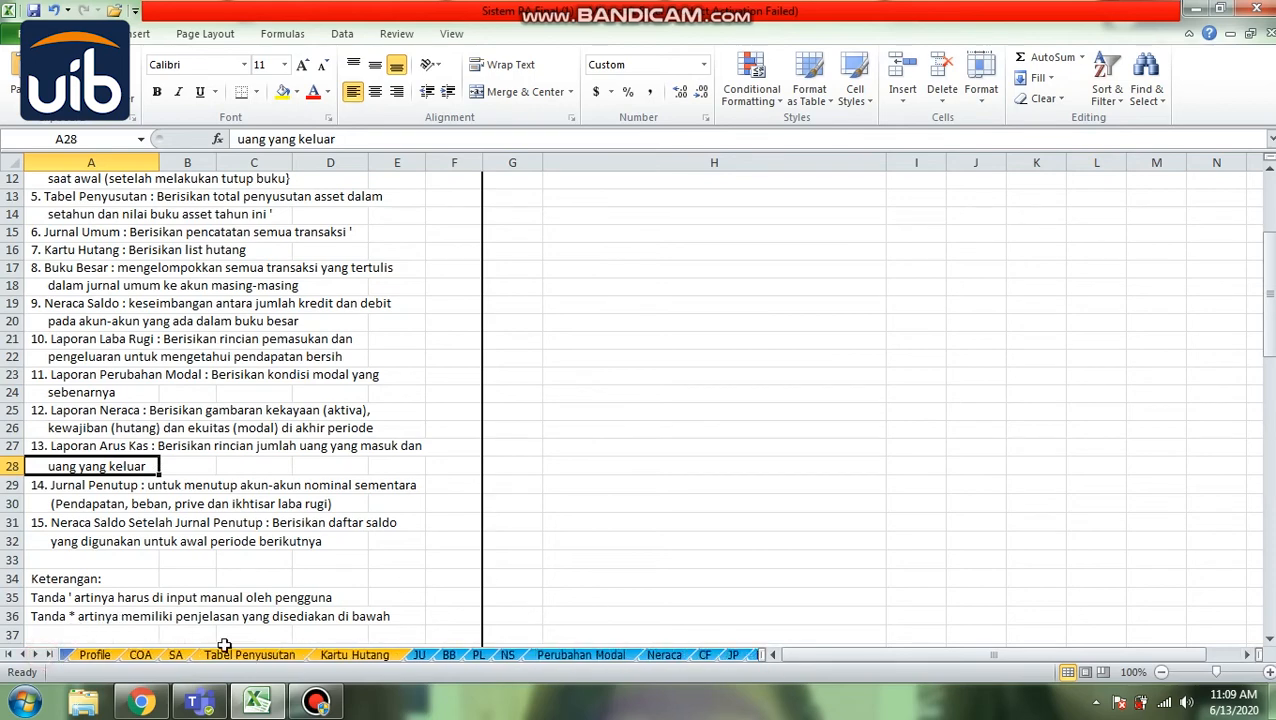
pyautogui.doubleClick(36, 655)
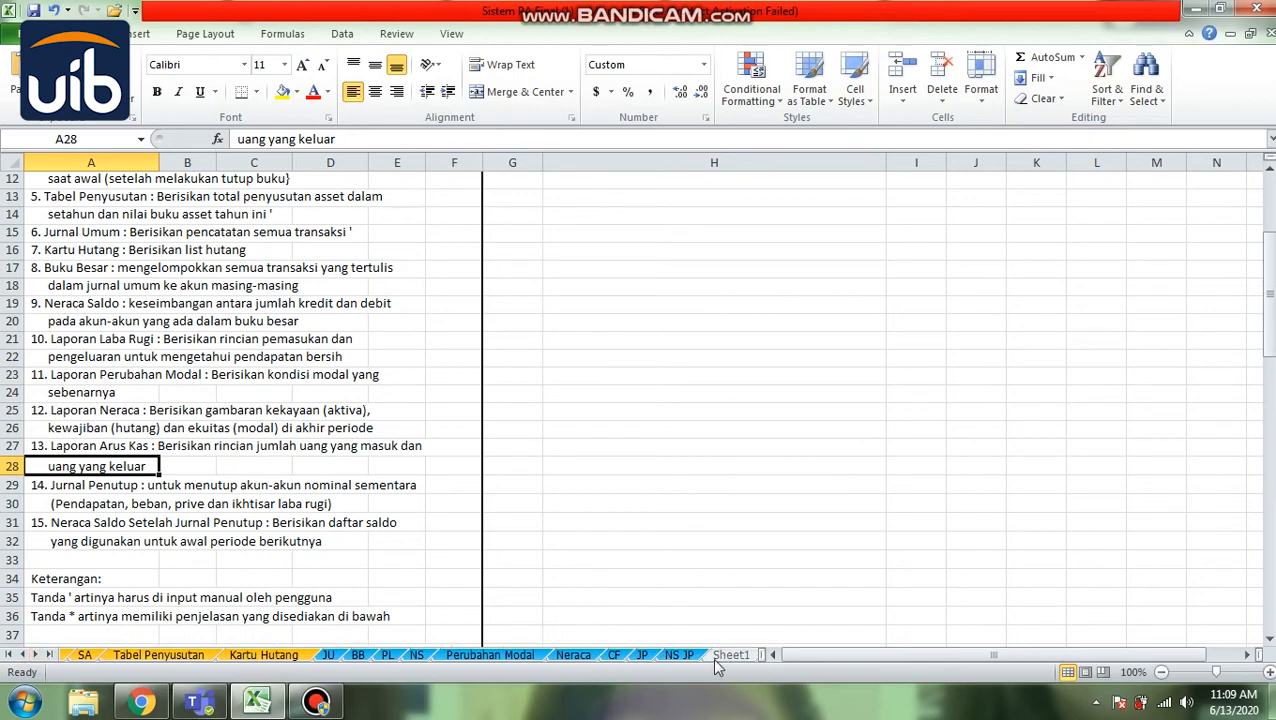
pyautogui.click(614, 655)
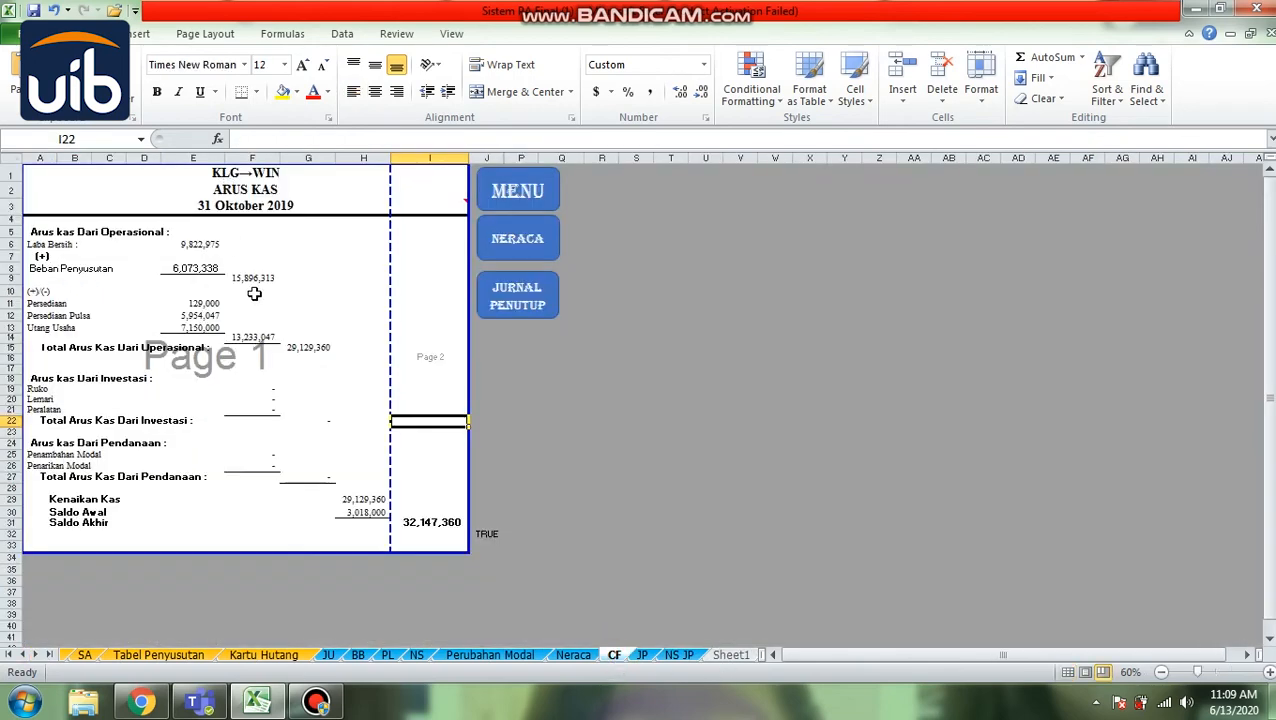
pyautogui.click(455, 530)
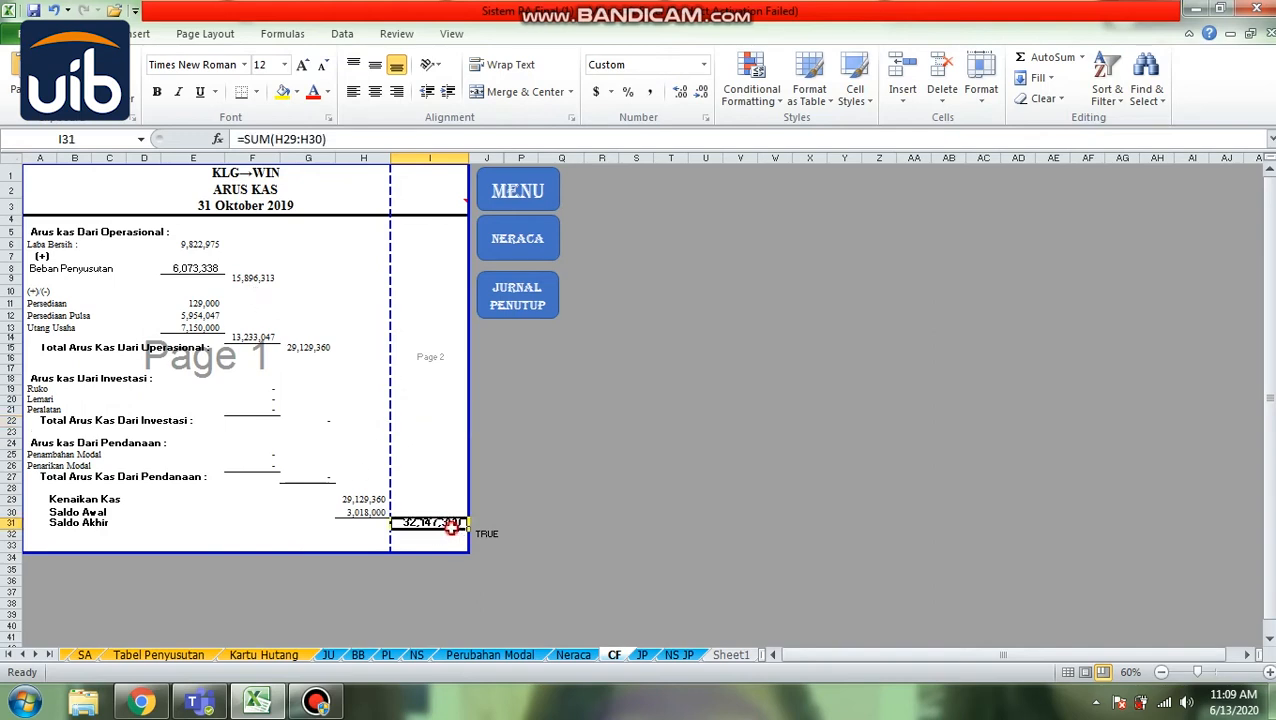
pyautogui.click(221, 340)
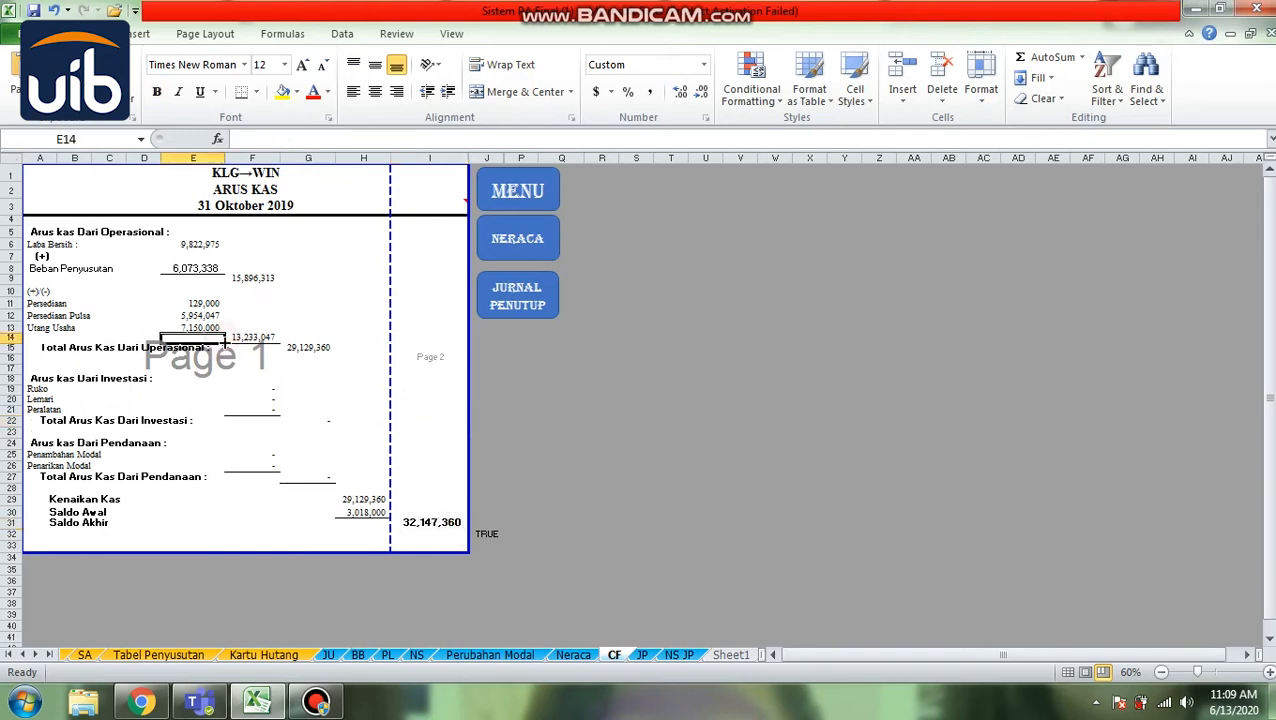
pyautogui.click(304, 352)
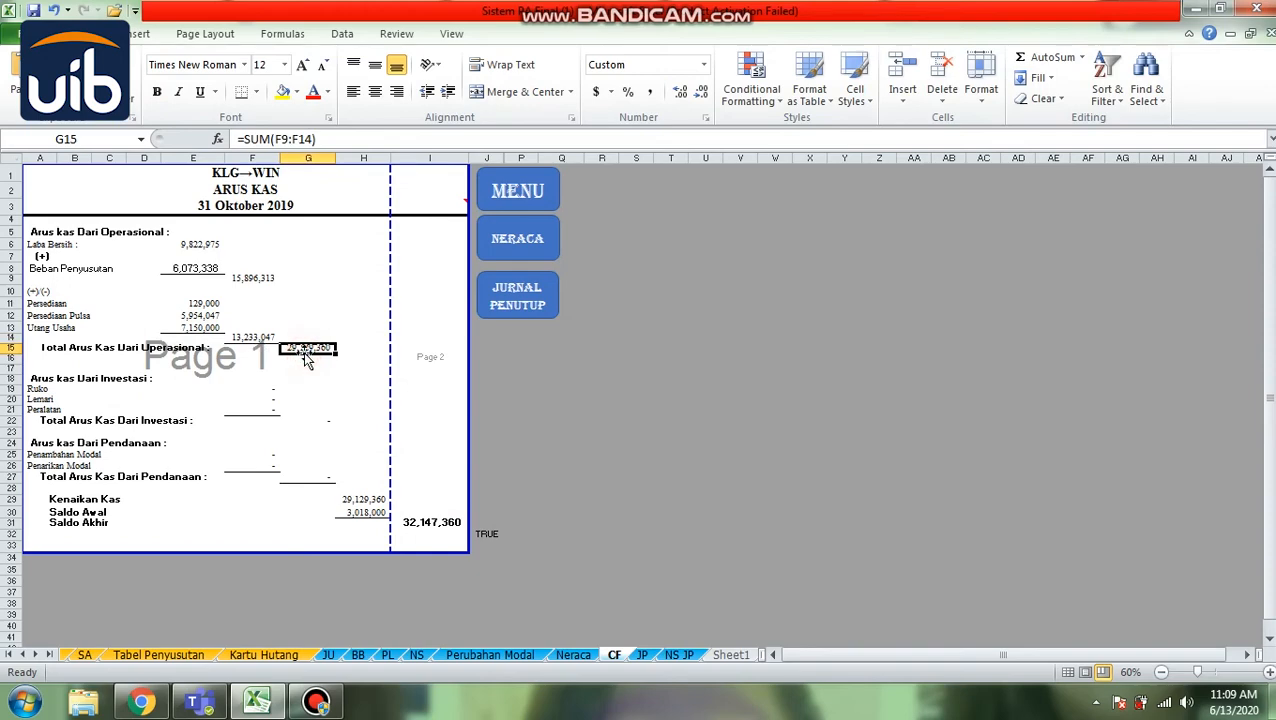
# Read the Panduan guide's entries 14 and 15 on Jurnal Penutup and Neraca Saldo Setelah Jurnal Penutup.
pyautogui.click(22, 654)
pyautogui.click(22, 654)
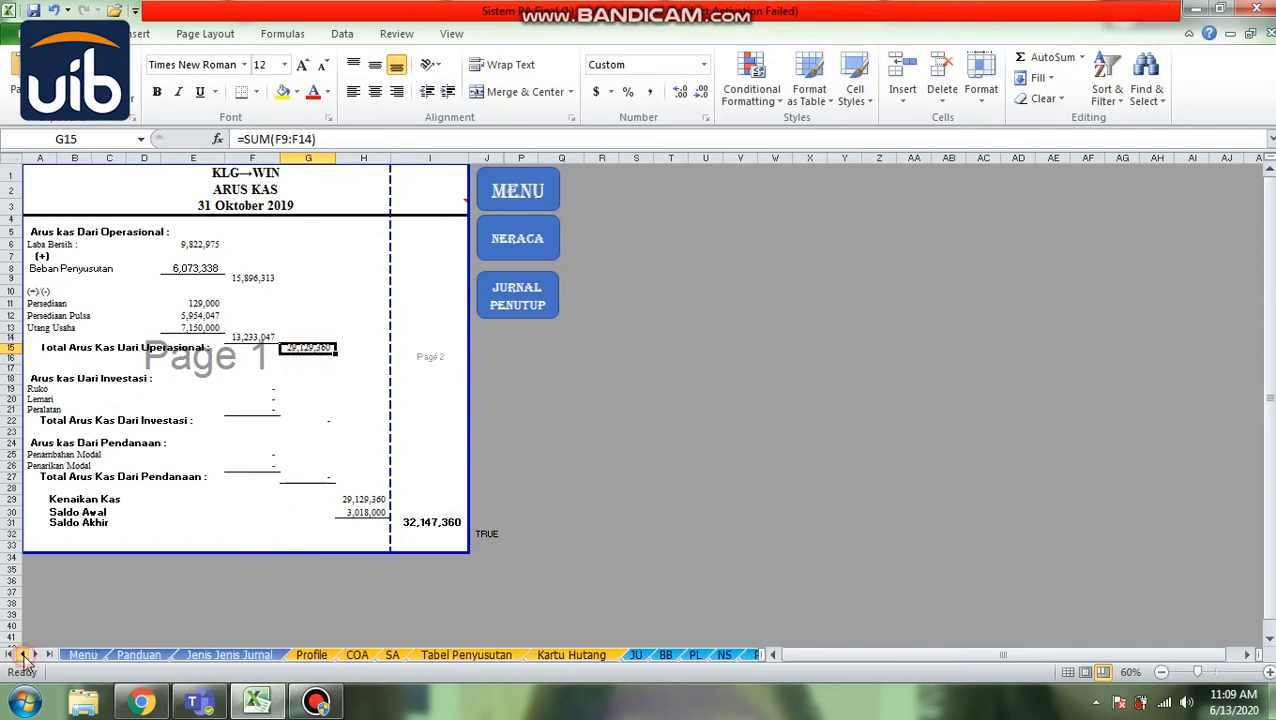
pyautogui.click(139, 654)
pyautogui.click(101, 485)
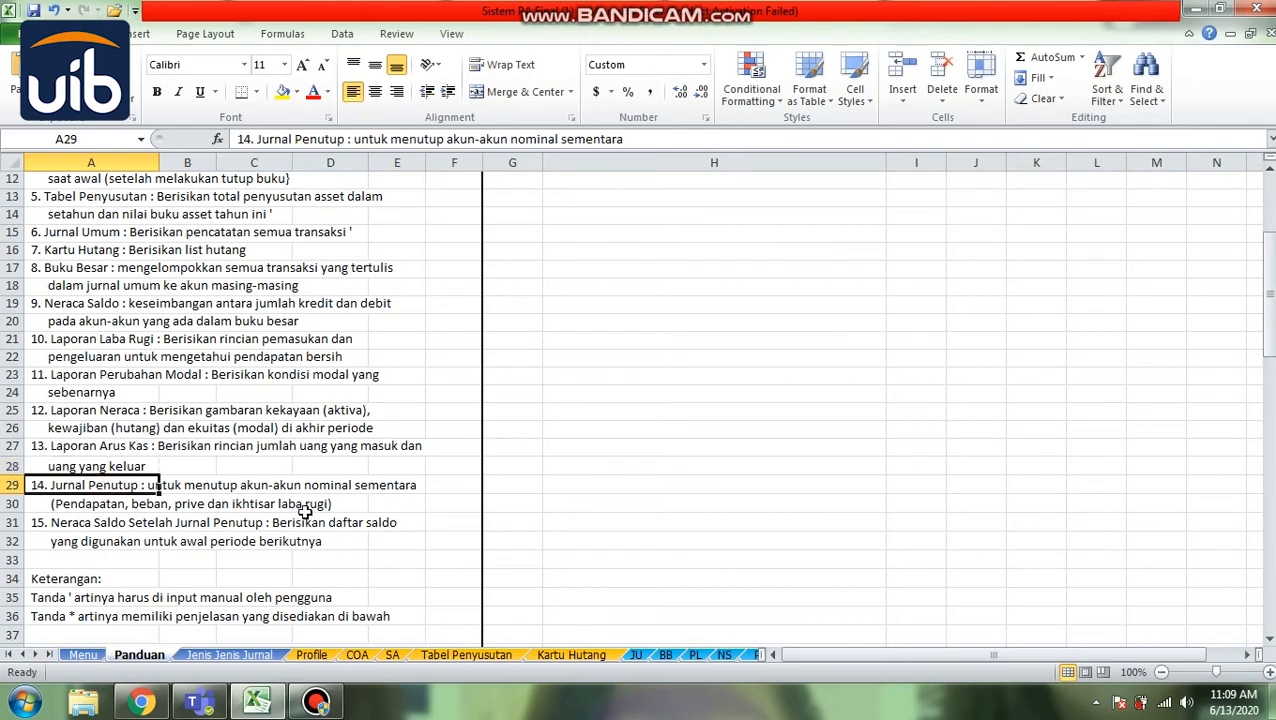
pyautogui.click(253, 522)
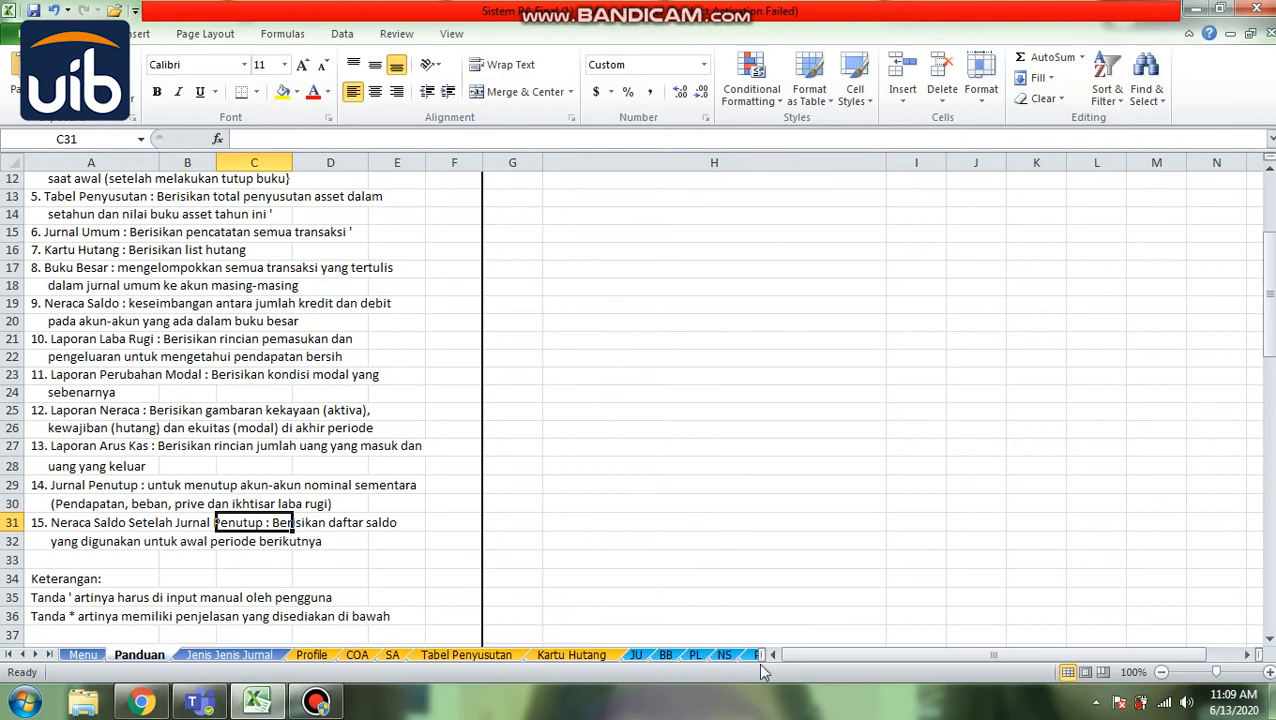
# Open the NS JP sheet and view the post-closing trial balance from its title and column headings.
pyautogui.click(35, 654)
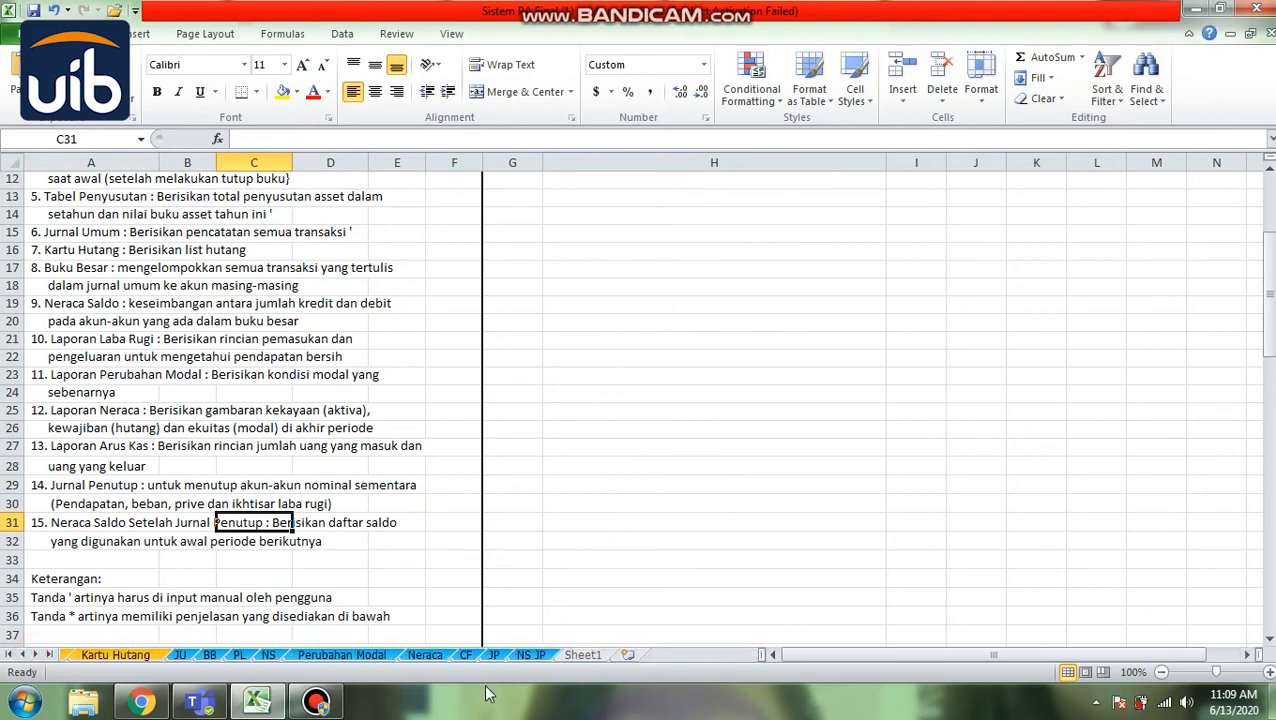
pyautogui.click(538, 656)
pyautogui.click(455, 260)
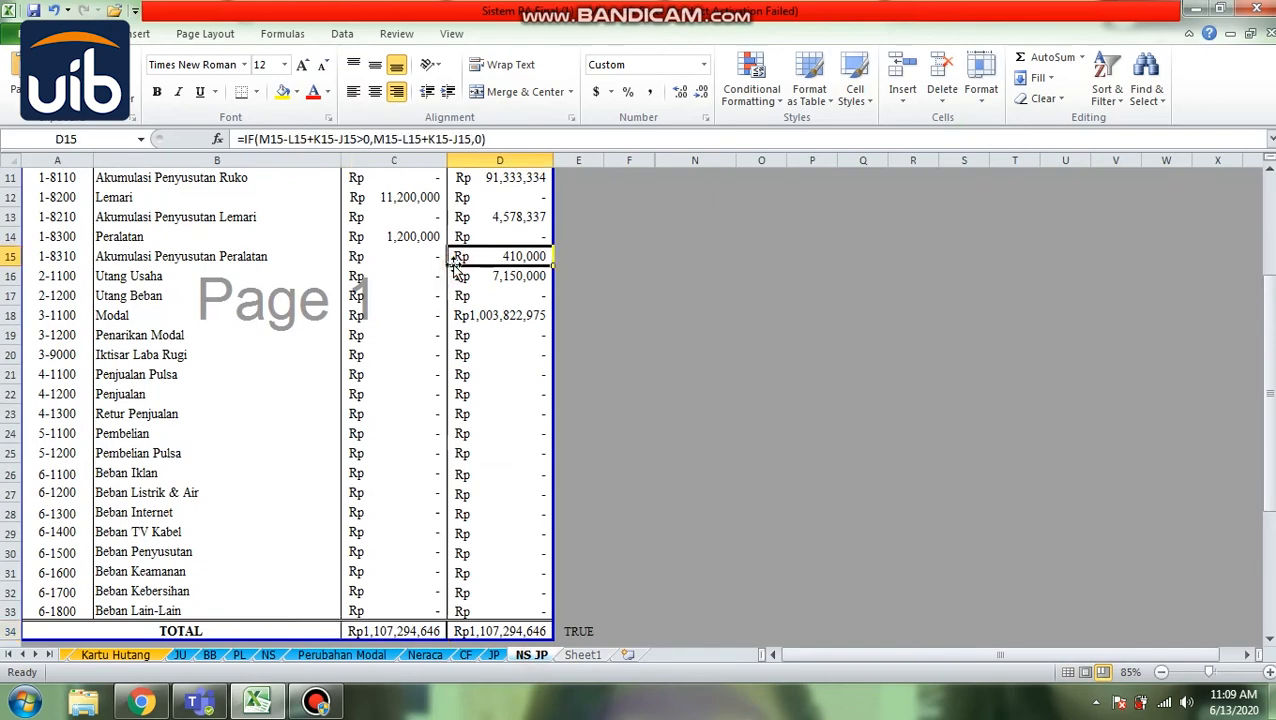
pyautogui.press('Up')
pyautogui.press('Up')
pyautogui.press('Up')
pyautogui.press('Up')
pyautogui.press('Up')
pyautogui.press('Up')
pyautogui.press('Up')
pyautogui.press('Up')
pyautogui.press('Up')
pyautogui.press('Up')
pyautogui.press('Up')
pyautogui.press('Up')
pyautogui.press('Up')
pyautogui.press('Down')
pyautogui.press('Down')
pyautogui.press('Down')
pyautogui.press('Down')
pyautogui.press('Down')
pyautogui.press('Down')
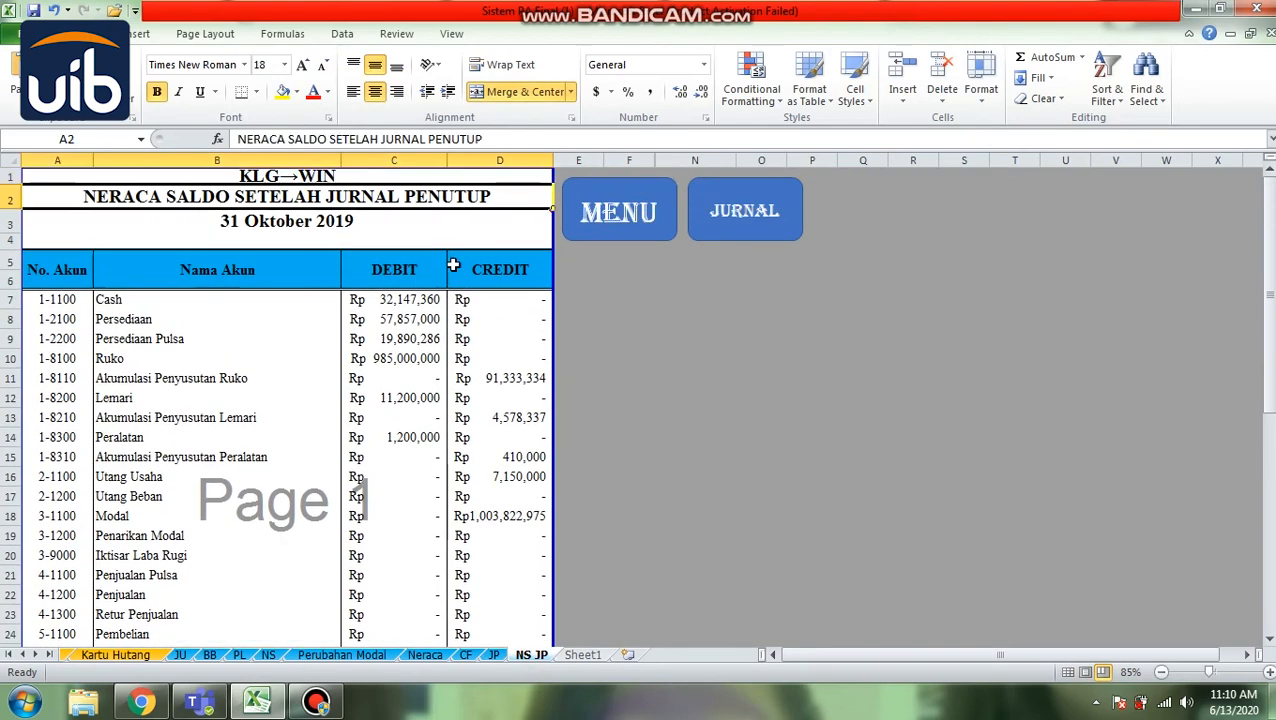
# Examine the post-closing trial balance's debit and credit account rows down to the TOTAL row and its credit SUBTOTAL formula.
pyautogui.press('Left')
pyautogui.press('Up')
pyautogui.press('Down')
pyautogui.press('Down')
pyautogui.press('Right')
pyautogui.press('Up')
pyautogui.press('Down')
pyautogui.press('Down')
pyautogui.press('Down')
pyautogui.press('Down')
pyautogui.press('Down')
pyautogui.press('Down')
pyautogui.press('Down')
pyautogui.press('Down')
pyautogui.press('Down')
pyautogui.press('Down')
pyautogui.press('Down')
pyautogui.press('Down')
pyautogui.press('Down')
pyautogui.press('Down')
pyautogui.press('Down')
pyautogui.press('Down')
pyautogui.press('Down')
pyautogui.press('Down')
pyautogui.press('Down')
pyautogui.press('Down')
pyautogui.press('Down')
pyautogui.press('Down')
pyautogui.press('Down')
pyautogui.press('Down')
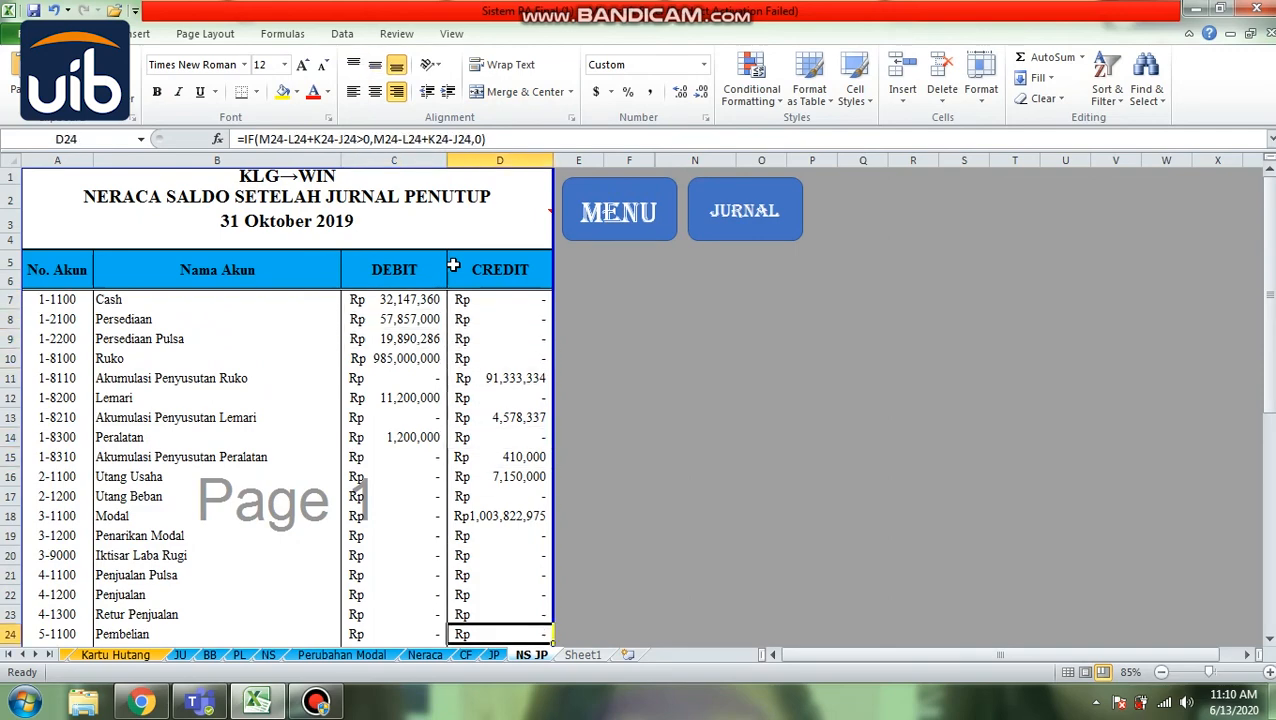
pyautogui.press('Down')
pyautogui.press('Down')
pyautogui.press('Up')
pyautogui.press('Left')
pyautogui.press('Down')
pyautogui.press('Right')
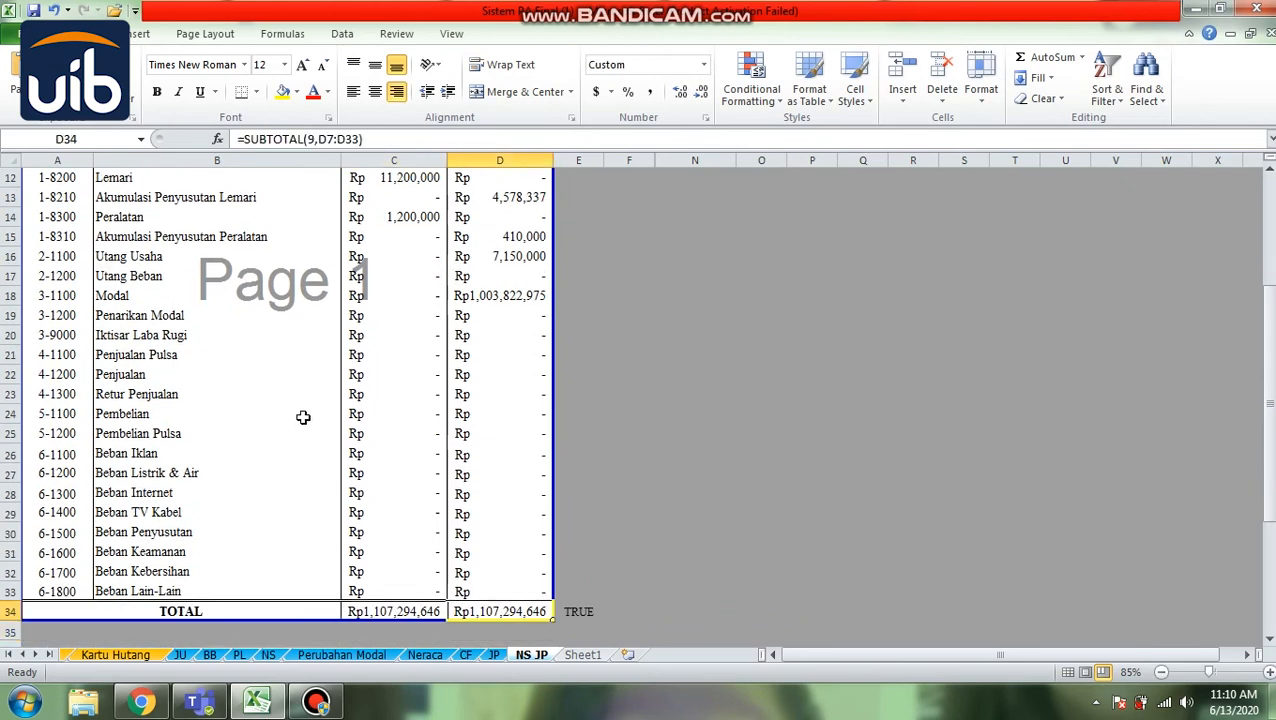
# Return to the Menu sheet with the navigation links to all ledgers and reports.
pyautogui.click(25, 655)
pyautogui.click(25, 655)
pyautogui.click(25, 655)
pyautogui.click(96, 656)
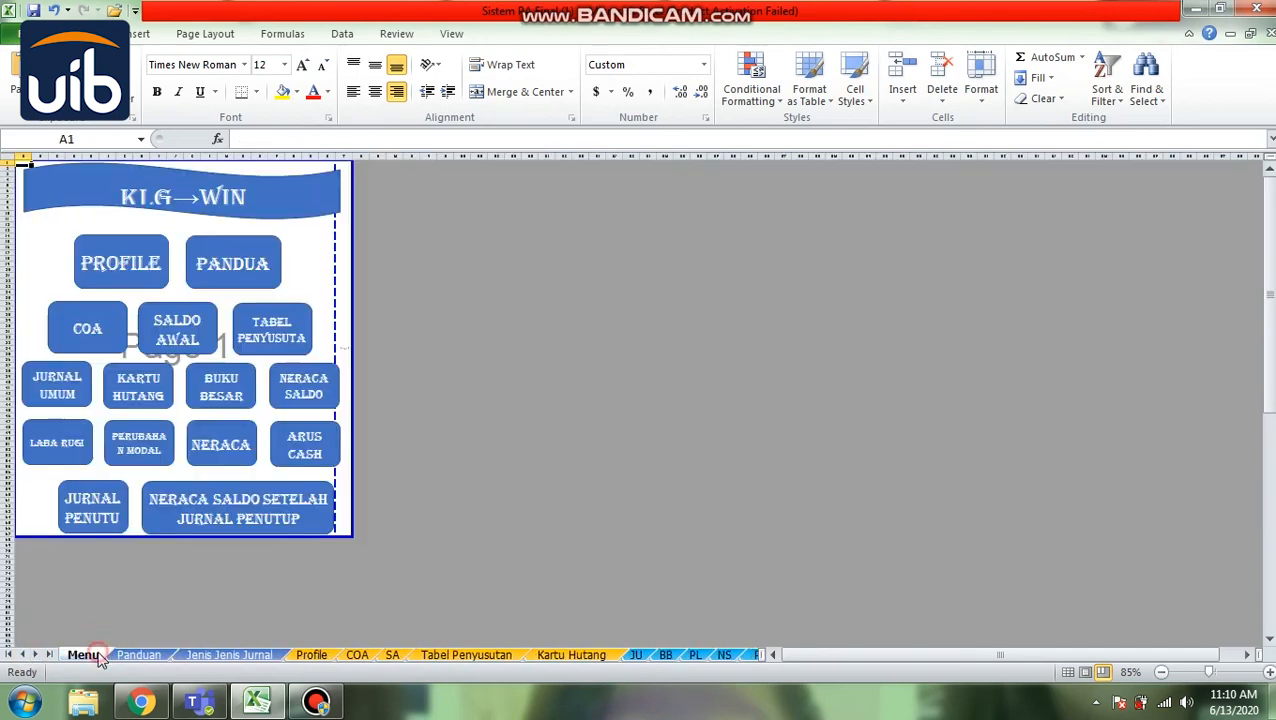